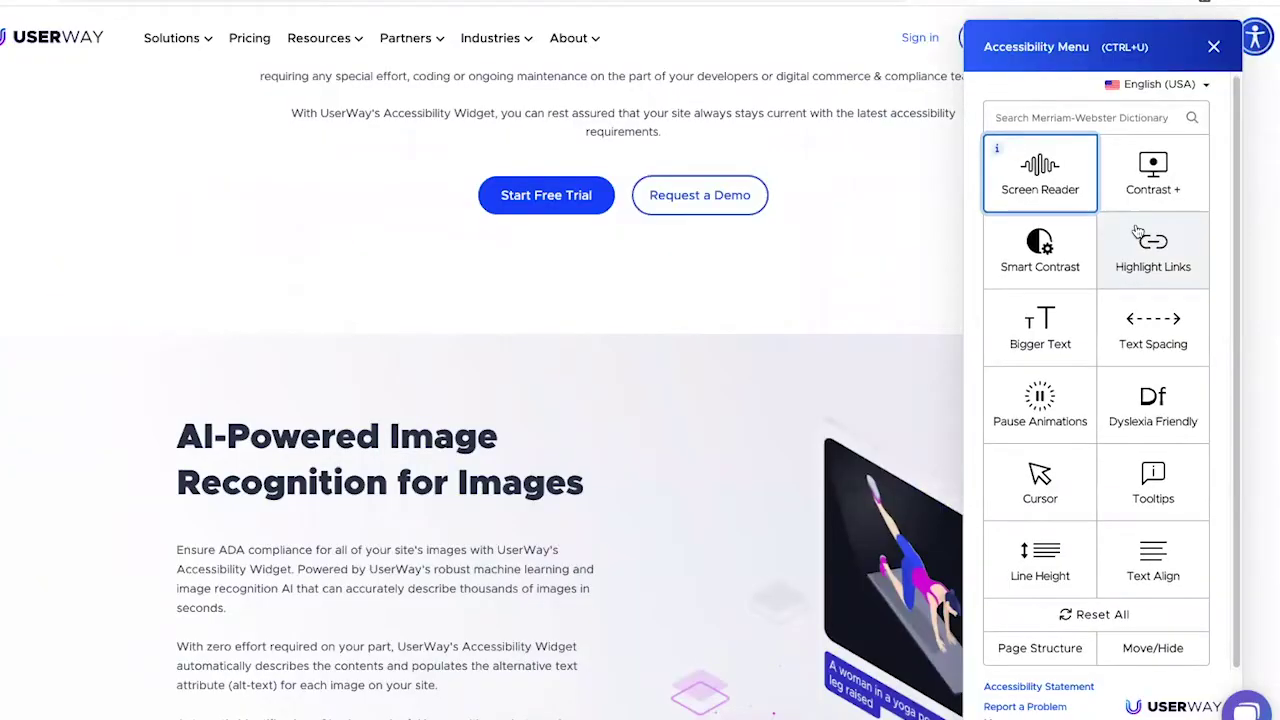
# - Switch the page to a dyslexia-friendly font and highlight its links in the UserWay menu
pyautogui.scroll(-5, 1137, 232)
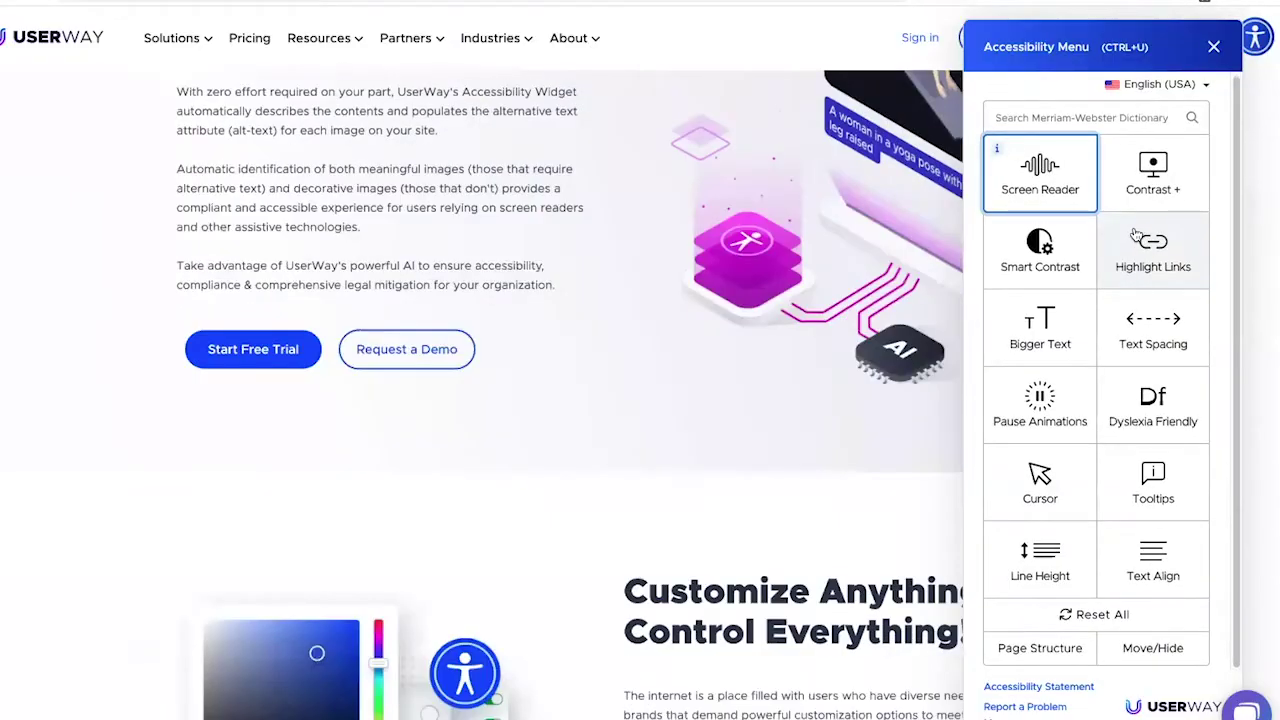
pyautogui.click(1154, 390)
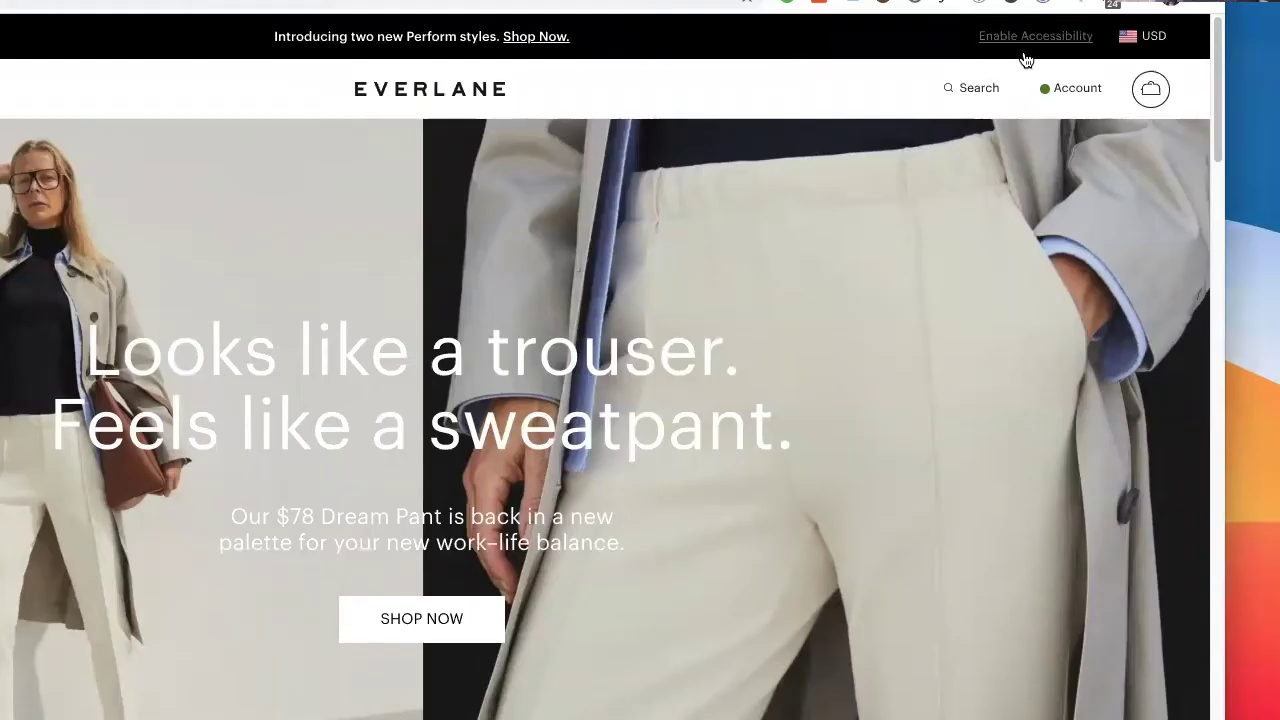
pyautogui.click(1026, 52)
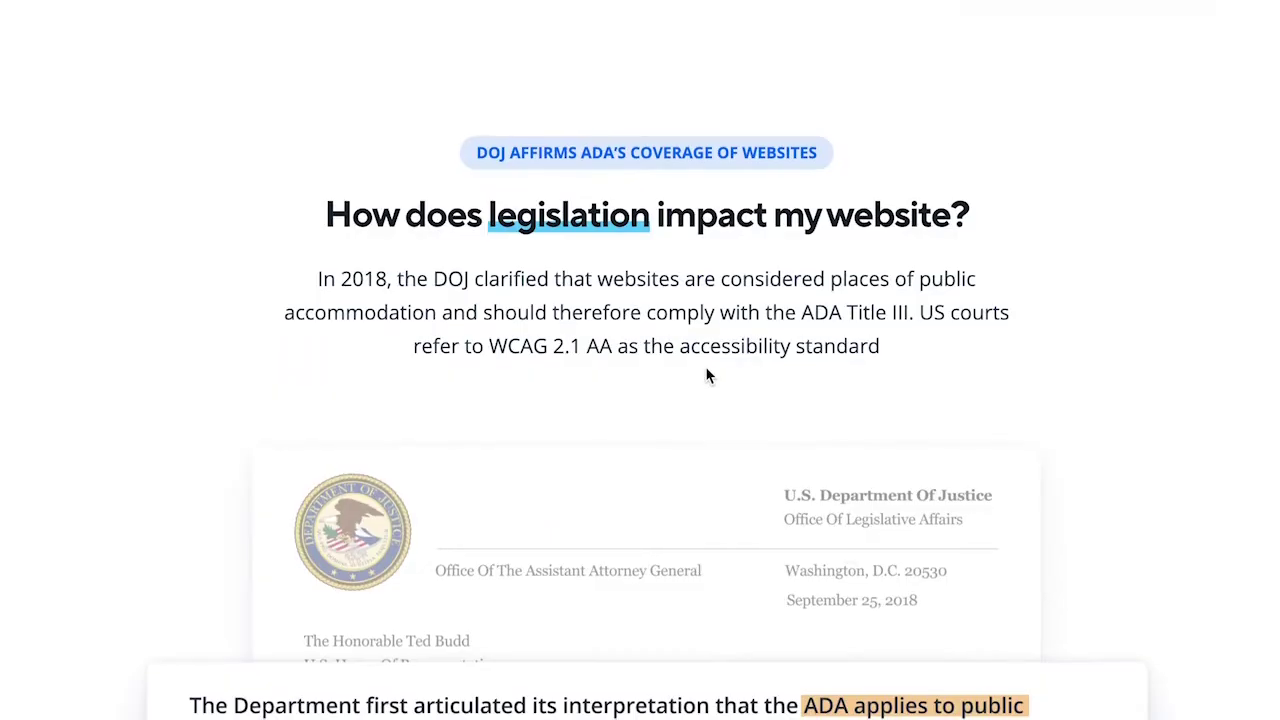
# - Cycle the Screen Reader tile through its reading speeds and turn it back off
pyautogui.scroll(-5, 705, 366)
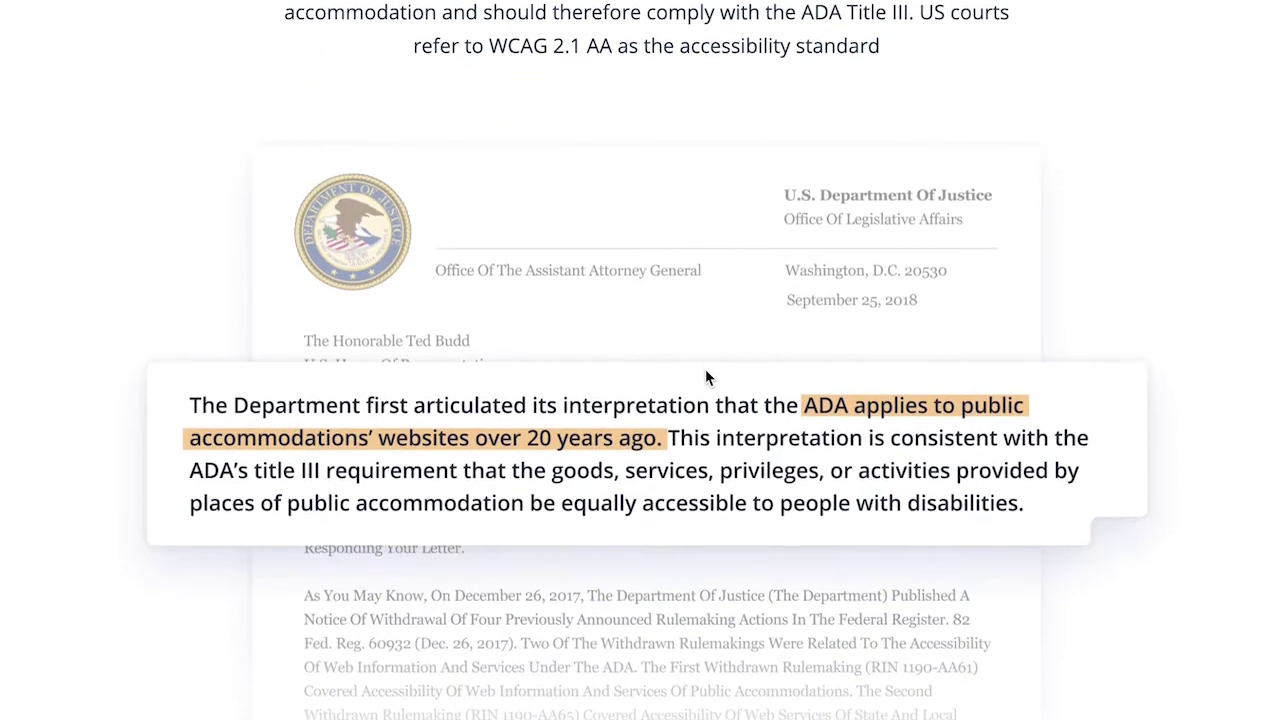
pyautogui.scroll(-6, 705, 377)
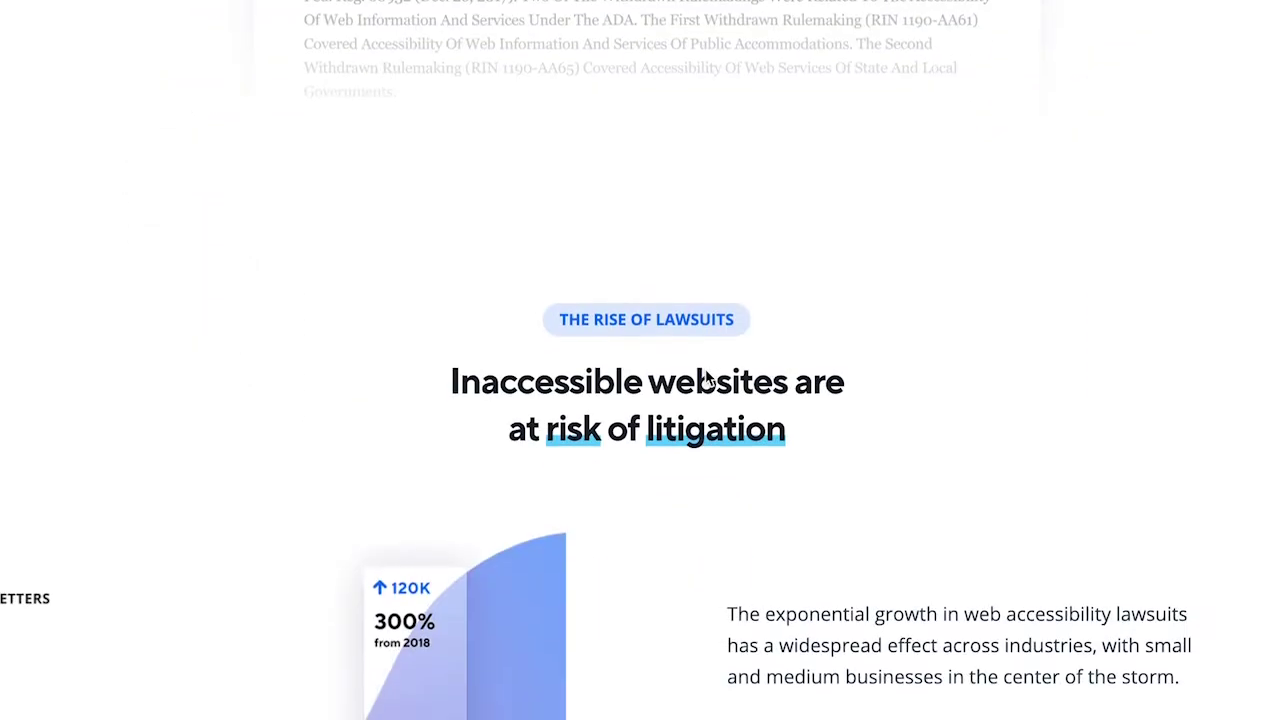
pyautogui.scroll(-3, 705, 380)
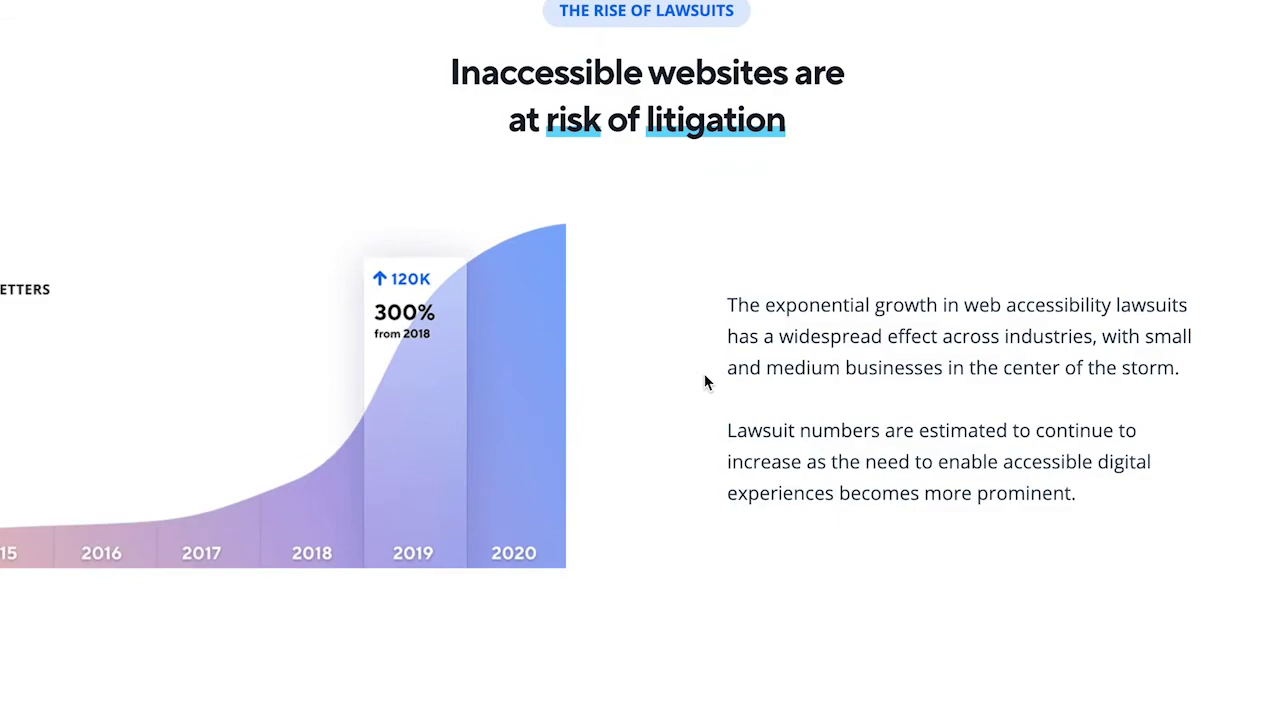
pyautogui.scroll(-3, 705, 381)
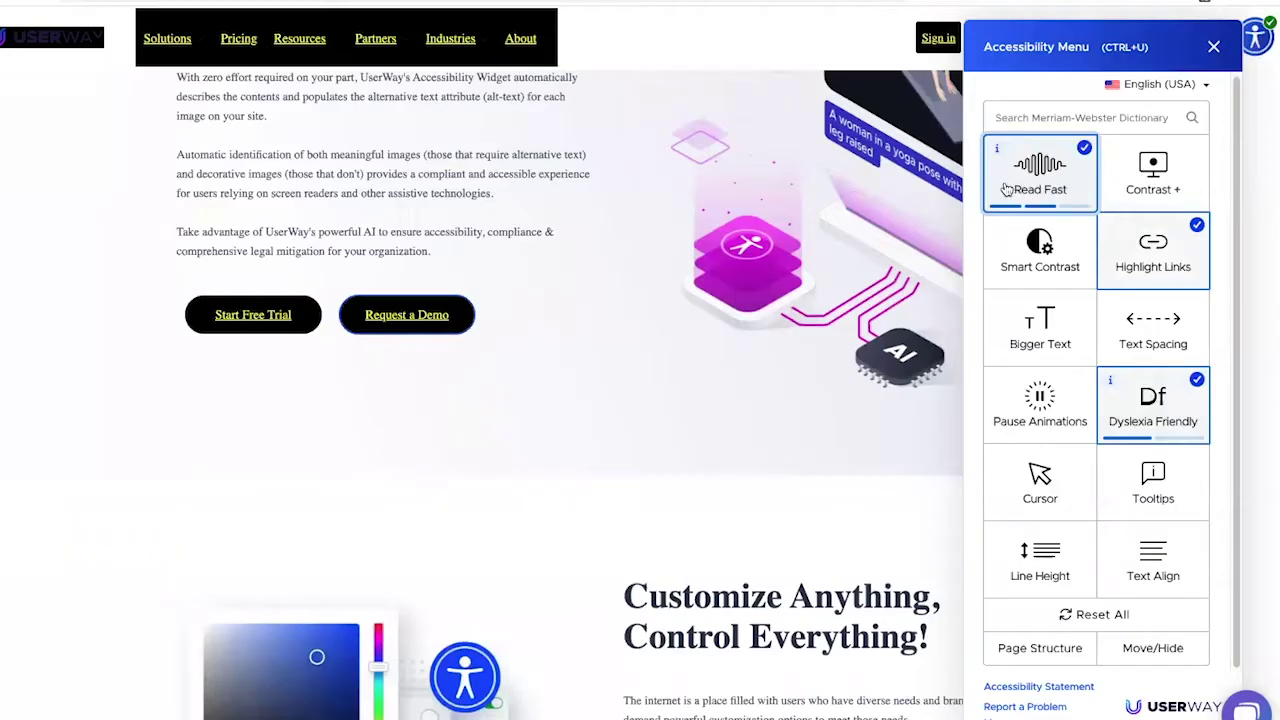
pyautogui.click(1015, 189)
pyautogui.click(1015, 189)
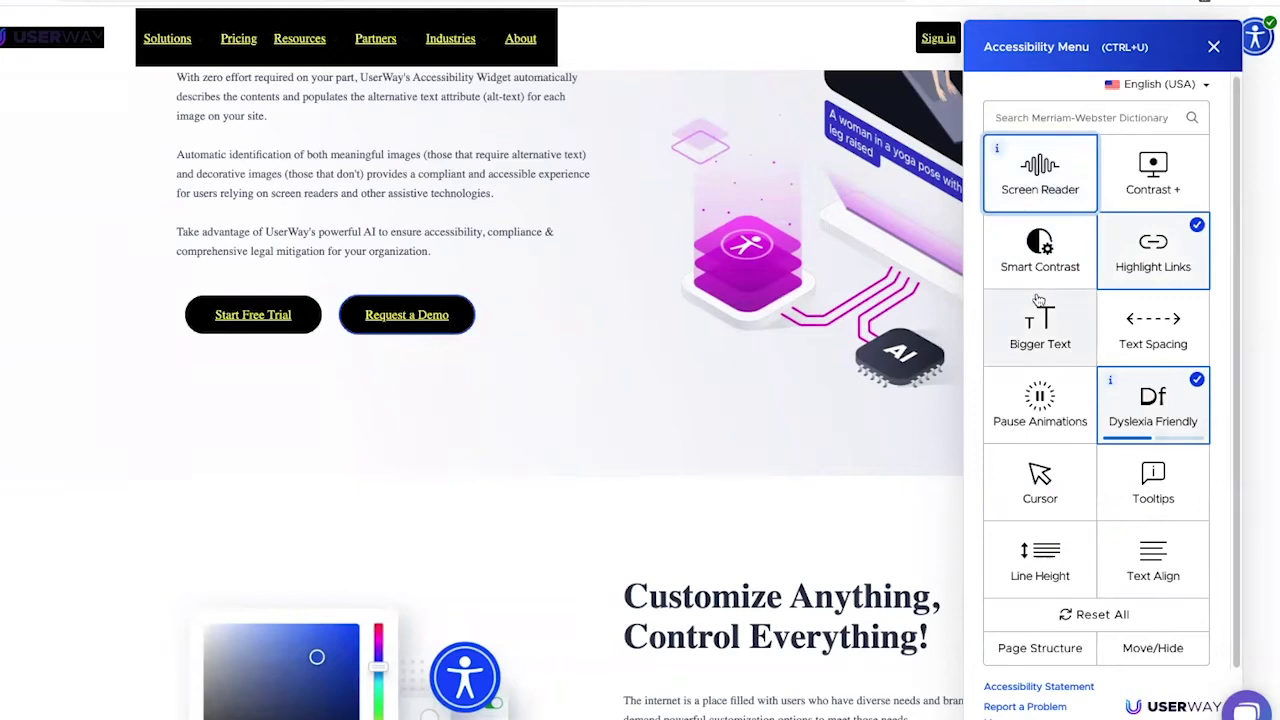
pyautogui.click(1045, 252)
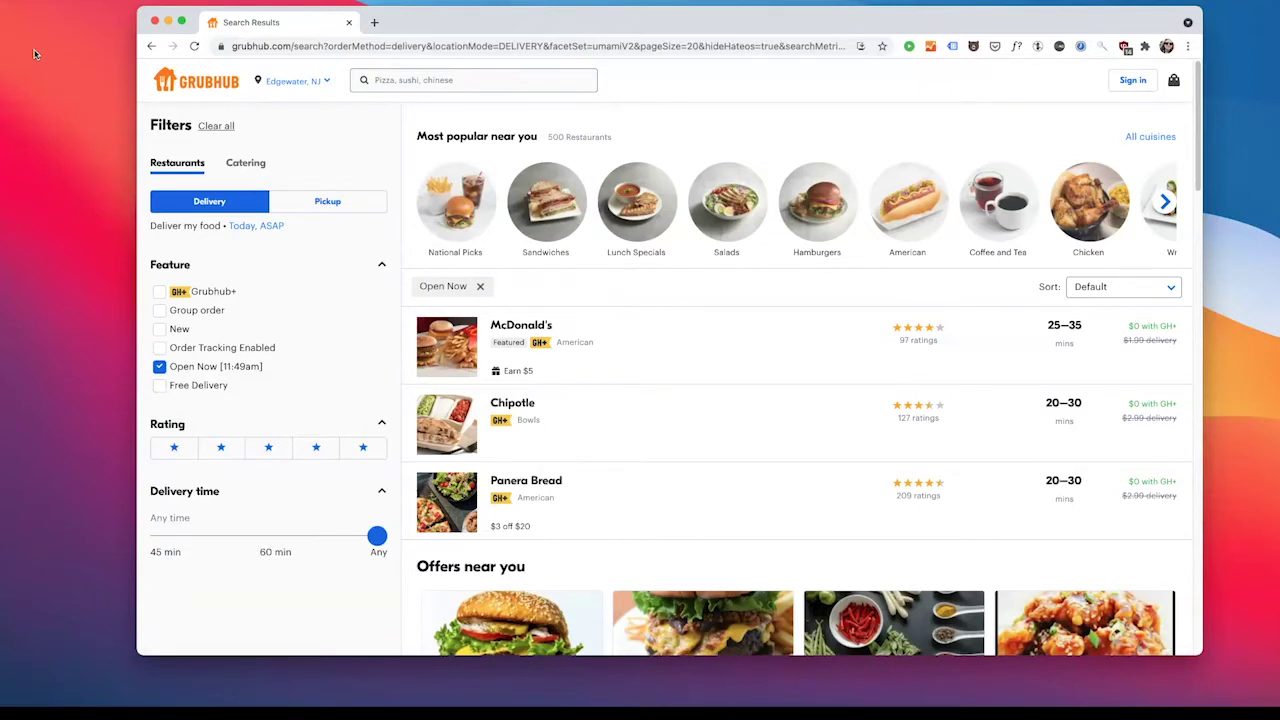
pyautogui.press('Tab')
pyautogui.press('Tab')
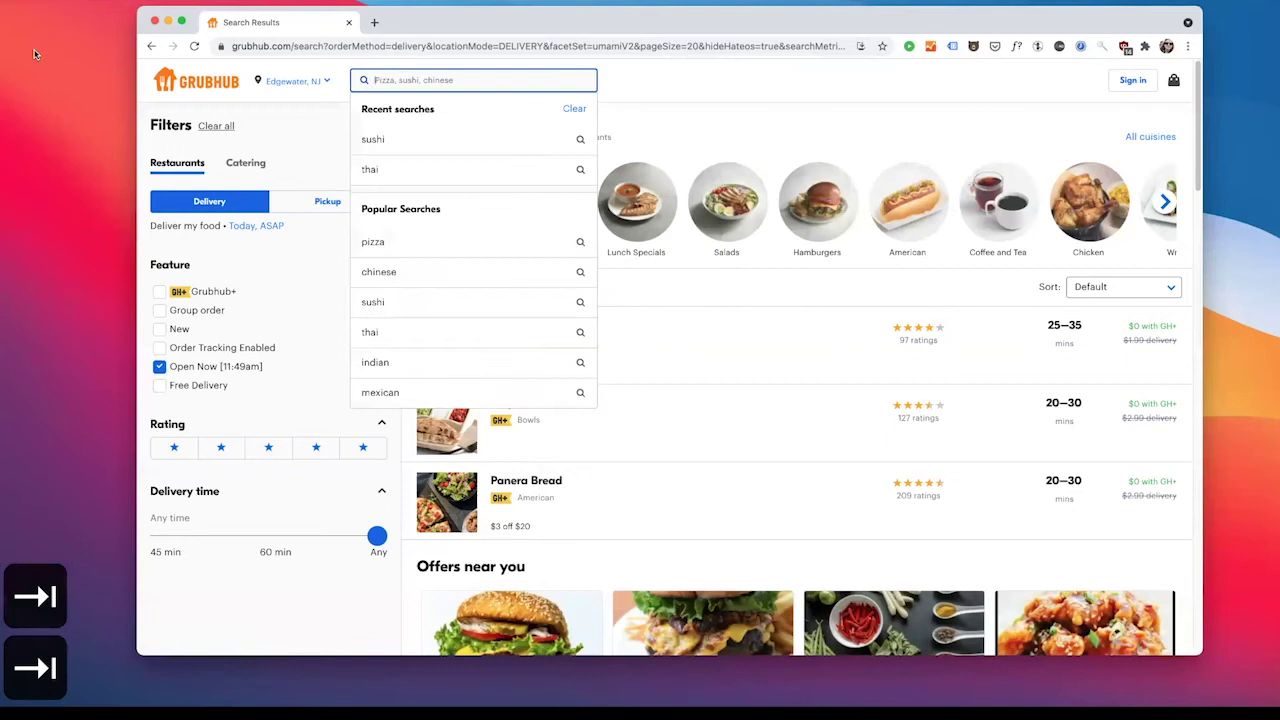
pyautogui.press('Tab')
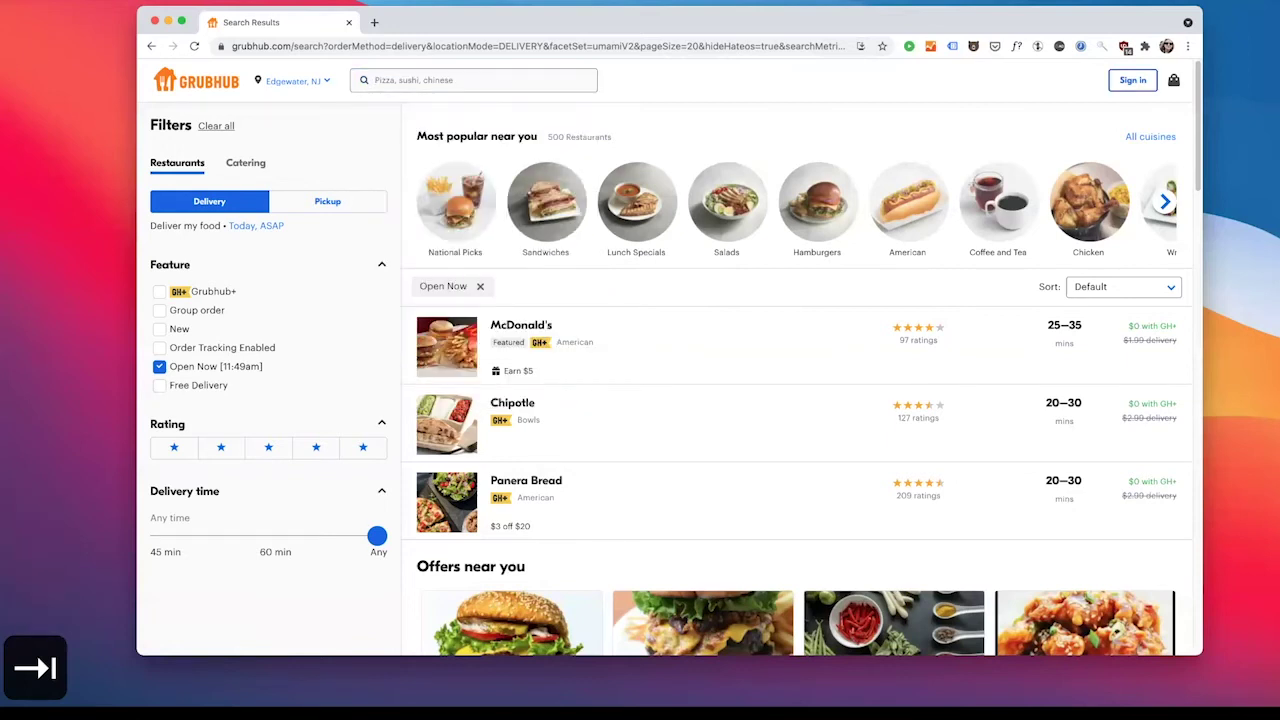
pyautogui.hotkey('shift', 'Tab')
pyautogui.hotkey('shift', 'Tab')
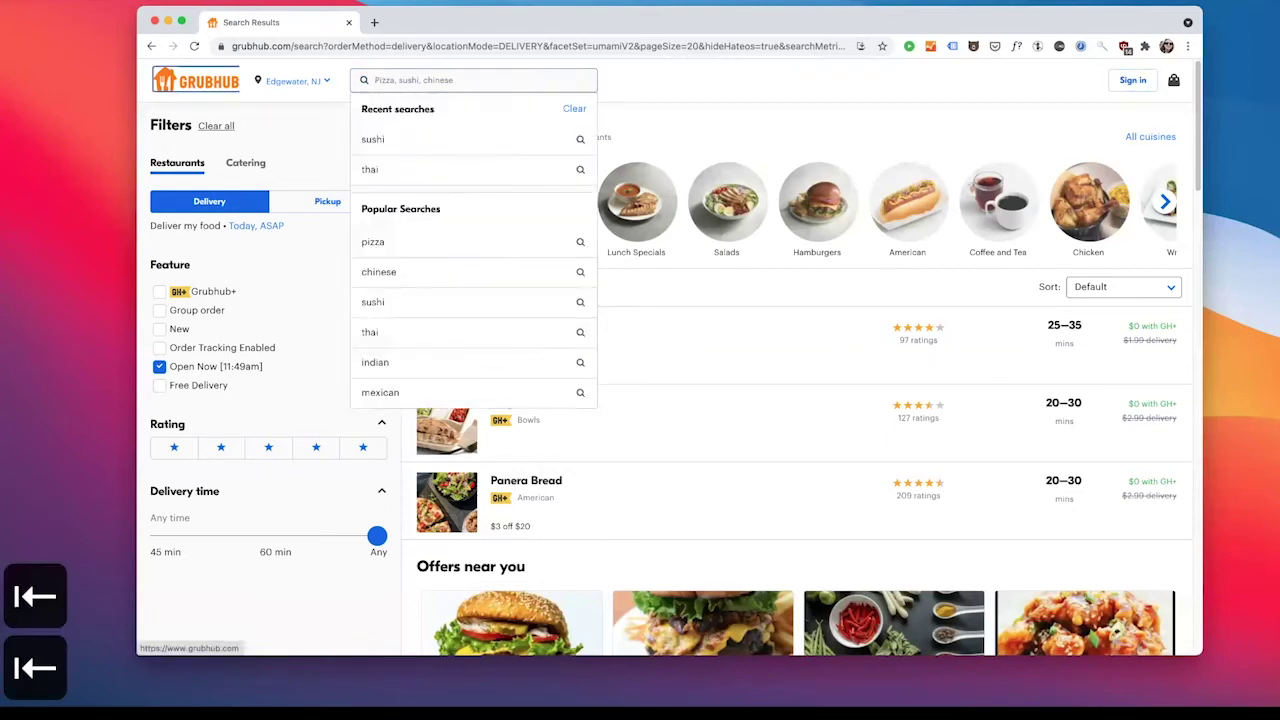
pyautogui.press('Tab')
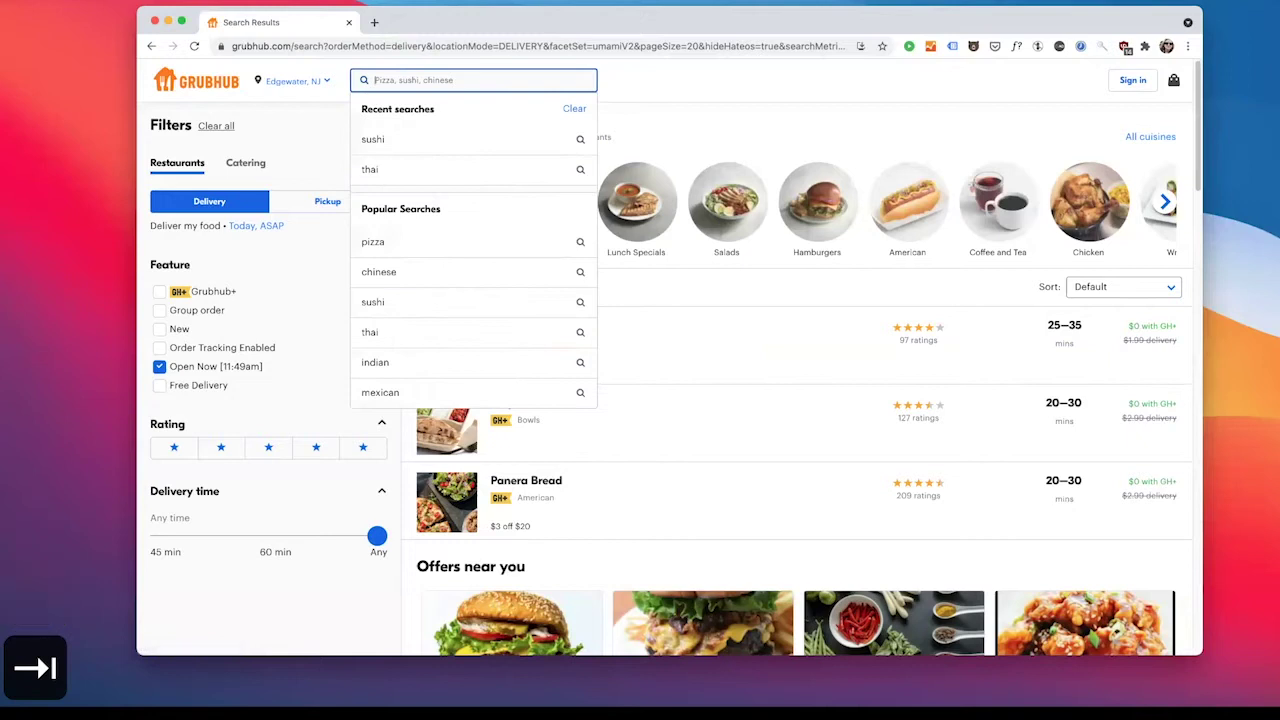
pyautogui.press('Down')
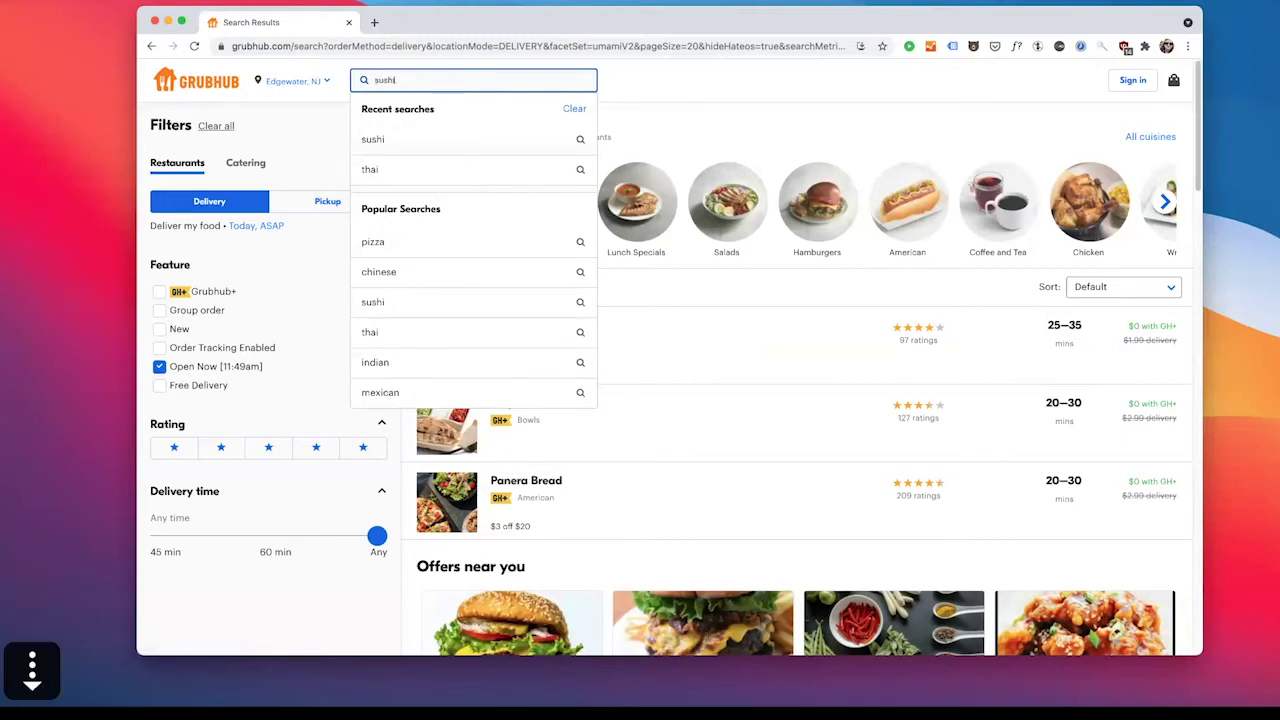
pyautogui.press('Down')
pyautogui.press('Down')
pyautogui.press('Up')
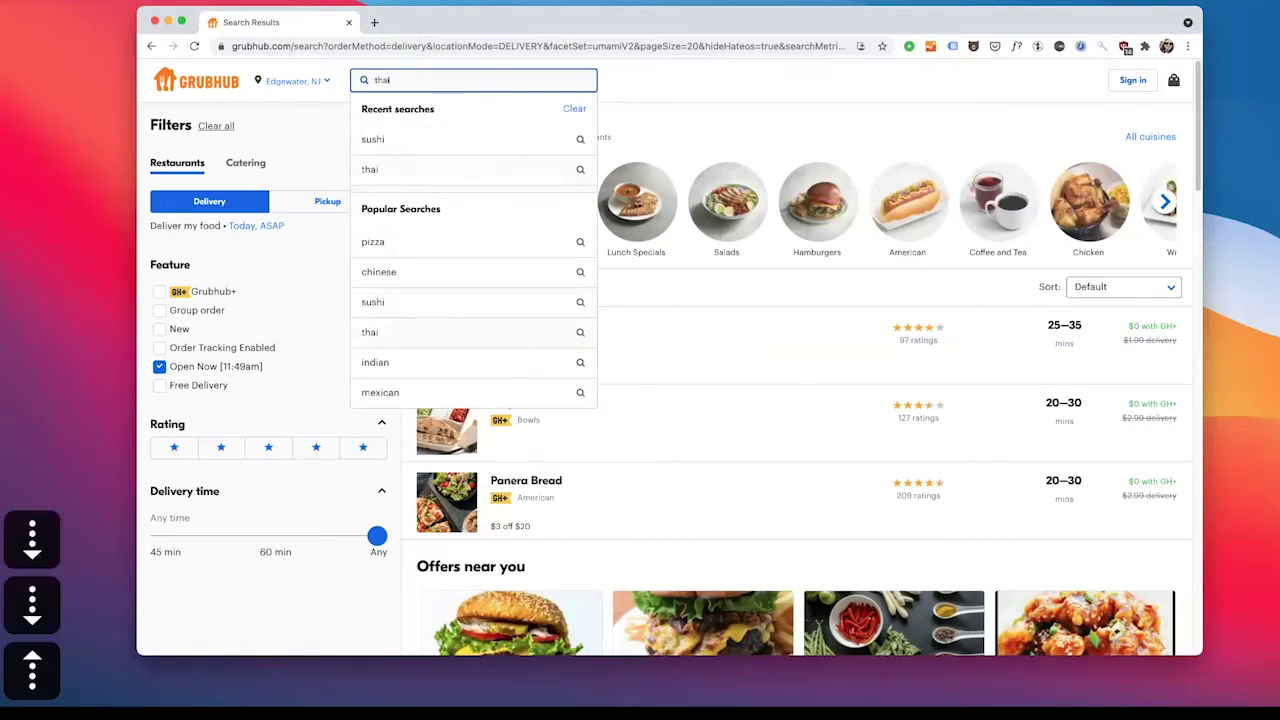
pyautogui.press('Up')
pyautogui.press('Up')
pyautogui.press('Tab')
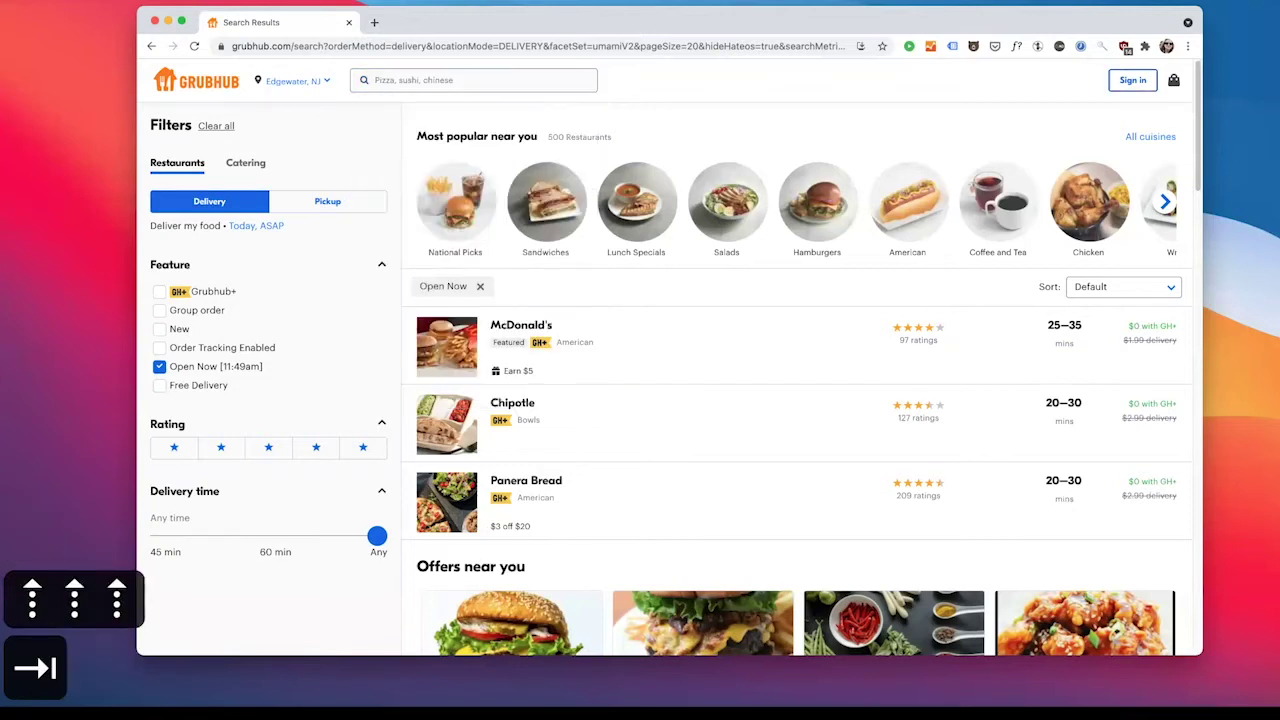
pyautogui.hotkey('shift', 'Tab')
pyautogui.press('Tab')
pyautogui.press('Tab')
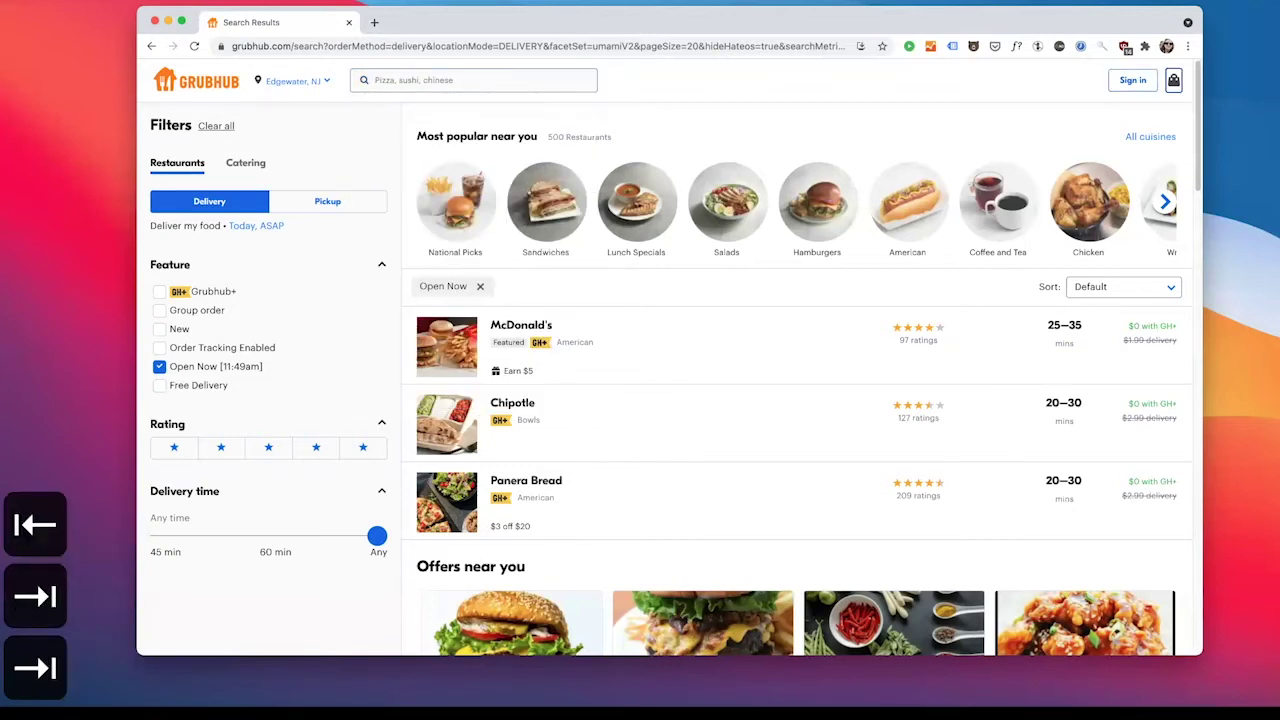
pyautogui.press('Tab')
pyautogui.press('Tab')
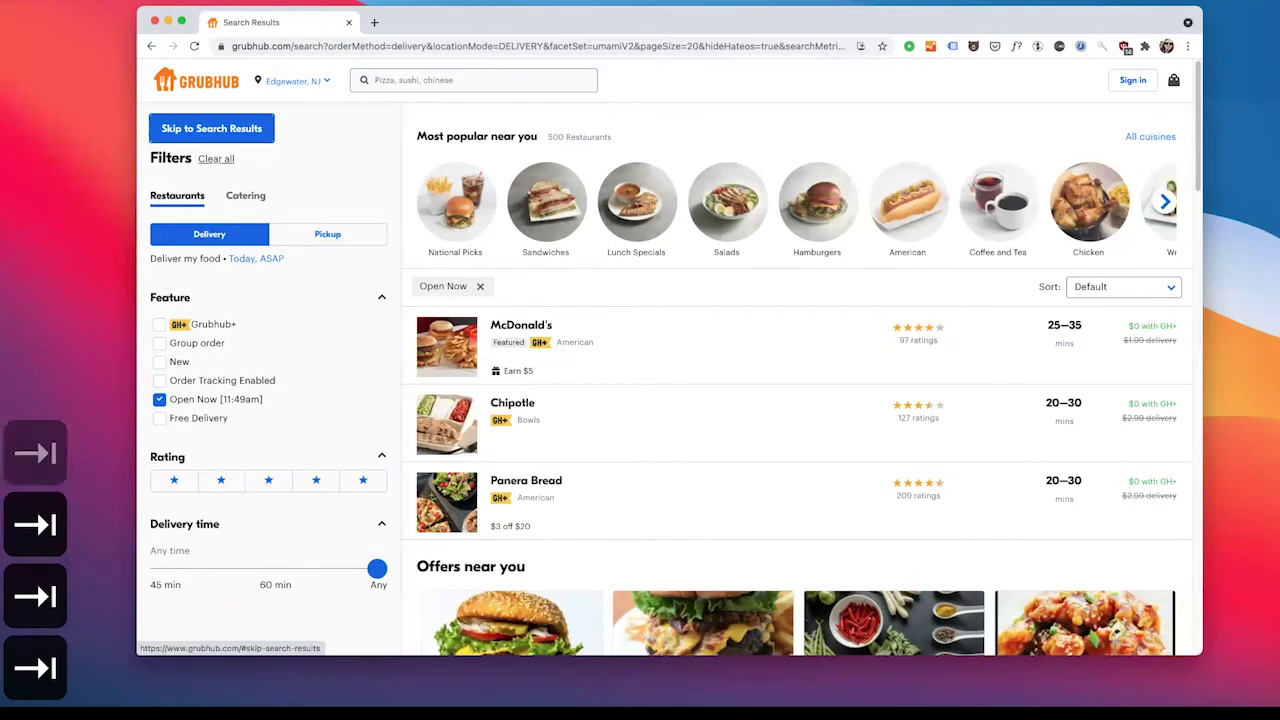
pyautogui.press('Tab')
pyautogui.press('Tab')
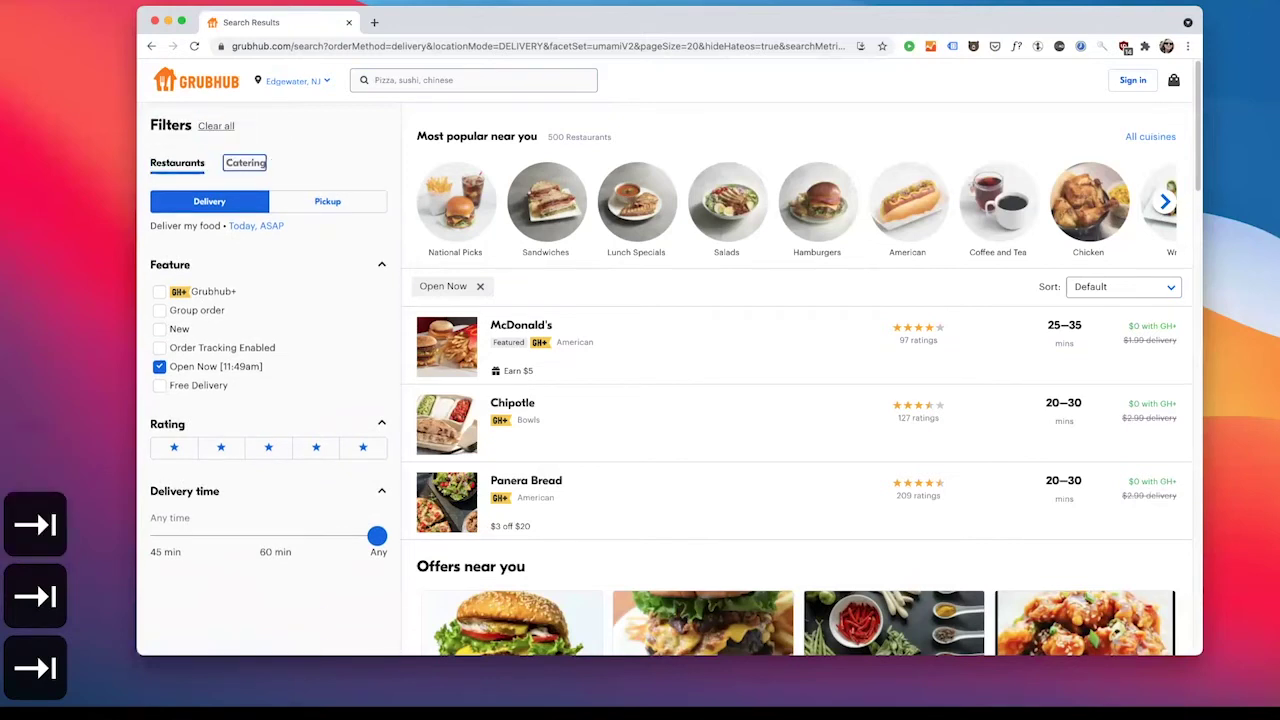
pyautogui.press('Tab')
pyautogui.press('Tab')
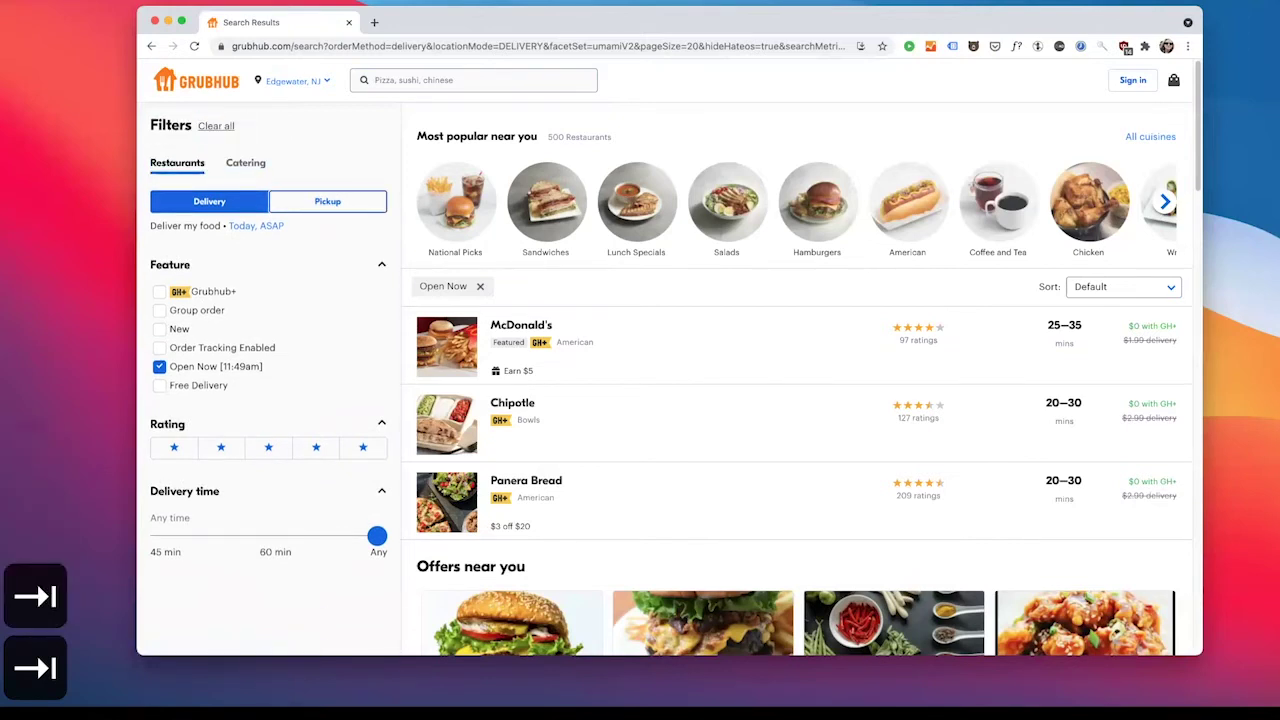
pyautogui.press('Tab')
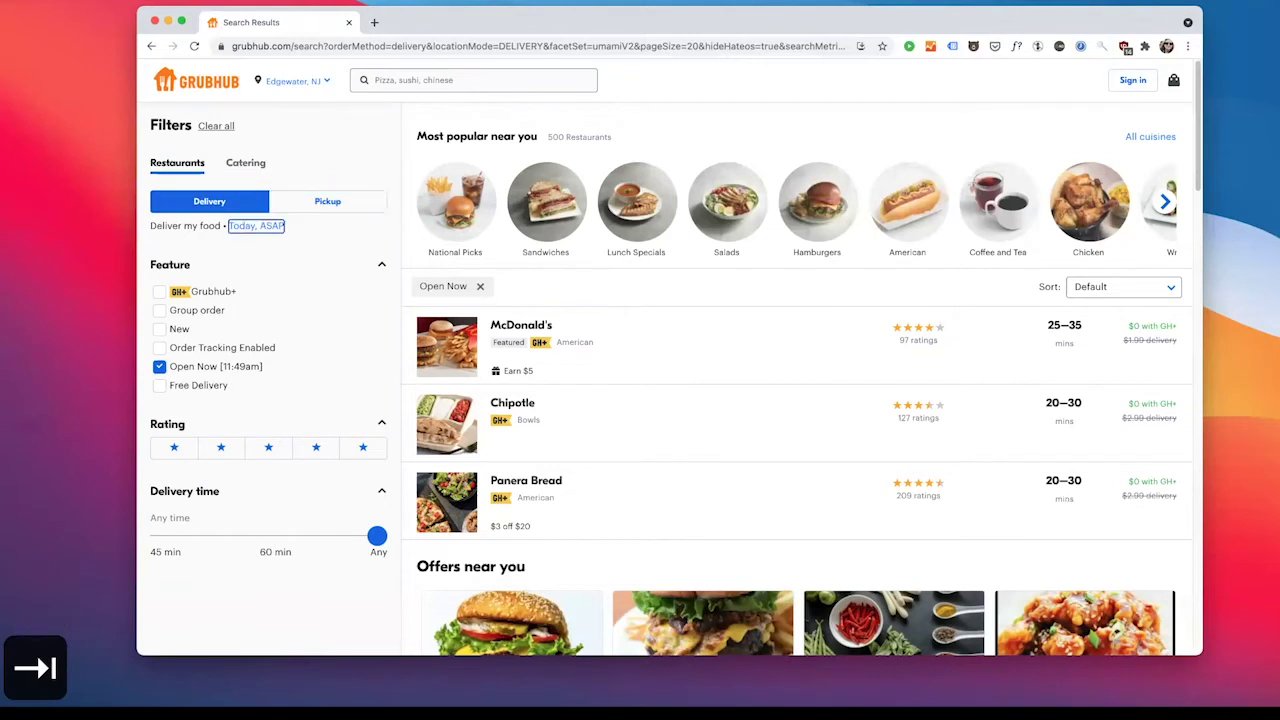
pyautogui.hotkey('shift', 'Tab')
pyautogui.hotkey('shift', 'Tab')
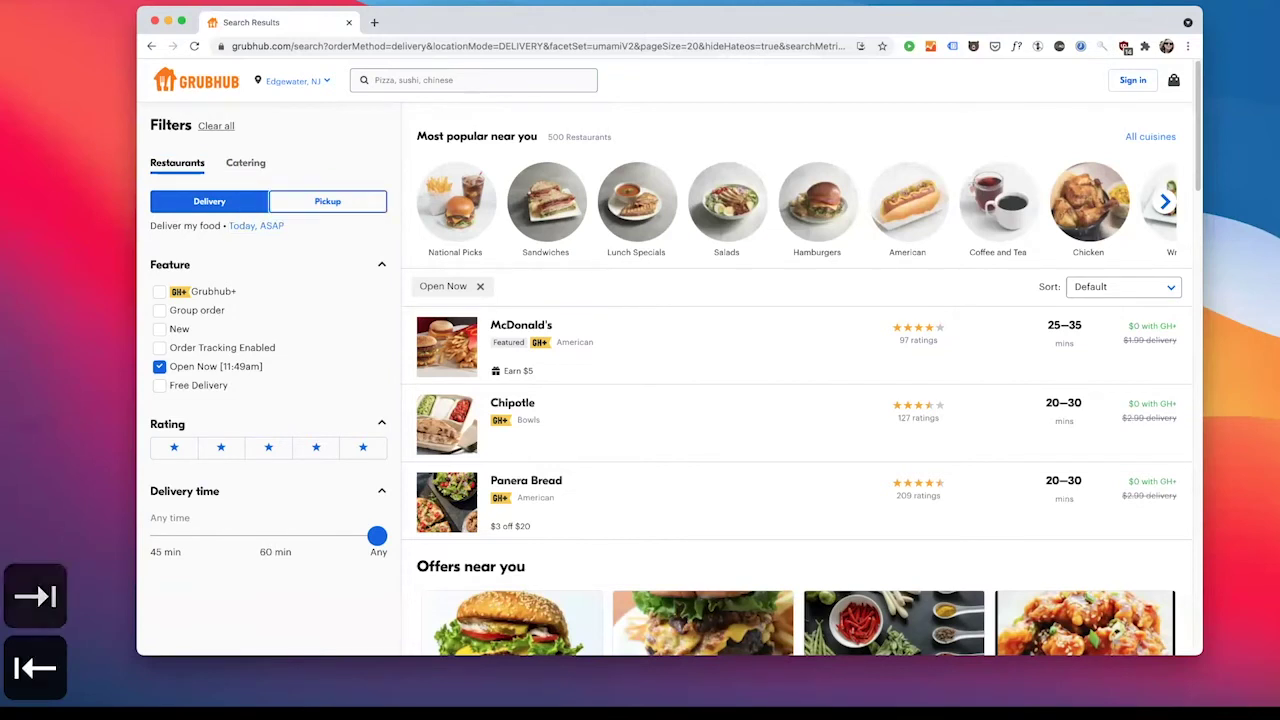
pyautogui.hotkey('shift', 'Tab')
pyautogui.hotkey('shift', 'Tab')
pyautogui.hotkey('shift', 'Tab')
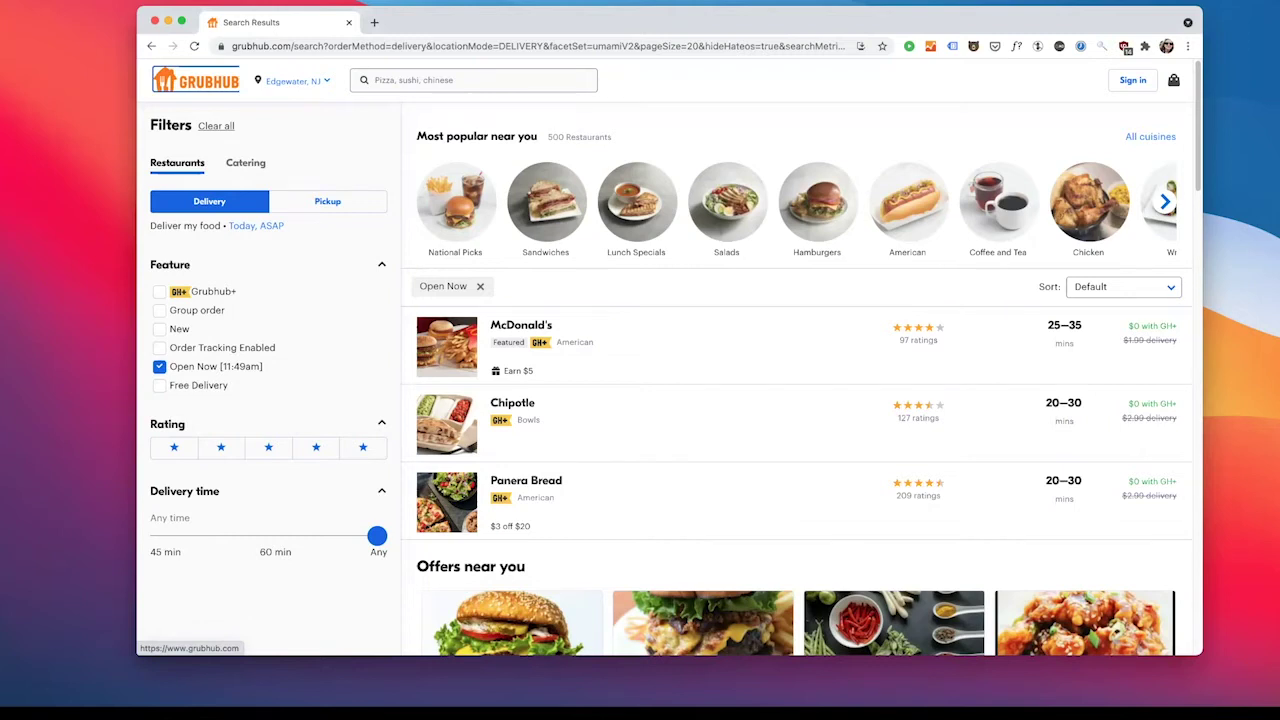
# - Move keyboard focus back and forth between the Grubhub home link and the search box
pyautogui.press('Tab')
pyautogui.hotkey('shift', 'Tab')
pyautogui.press('Tab')
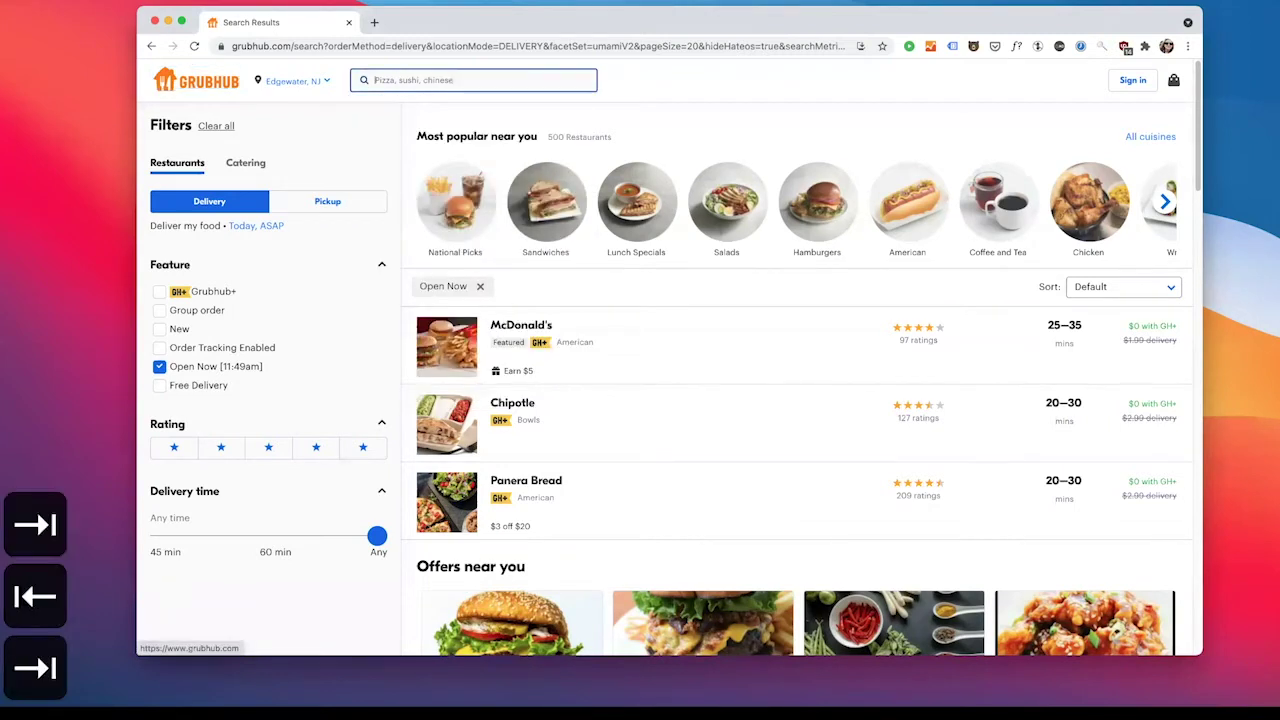
pyautogui.hotkey('shift', 'Tab')
pyautogui.press('Tab')
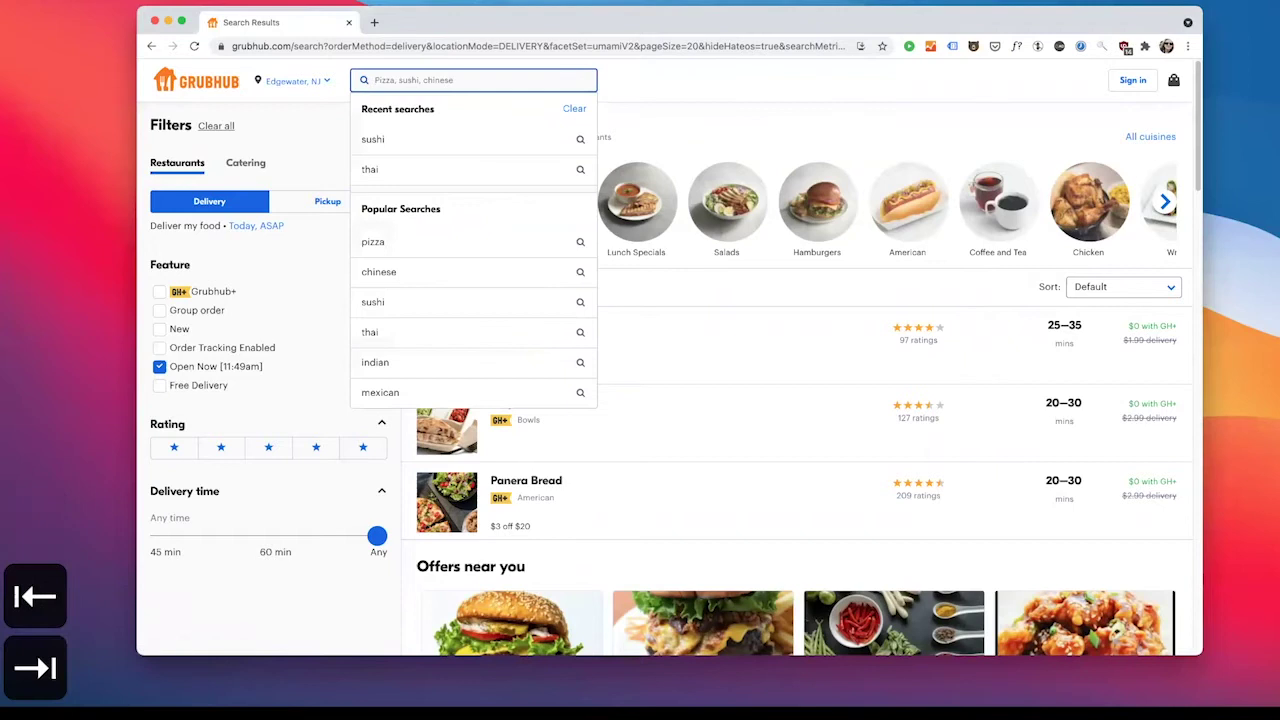
pyautogui.hotkey('shift', 'Tab')
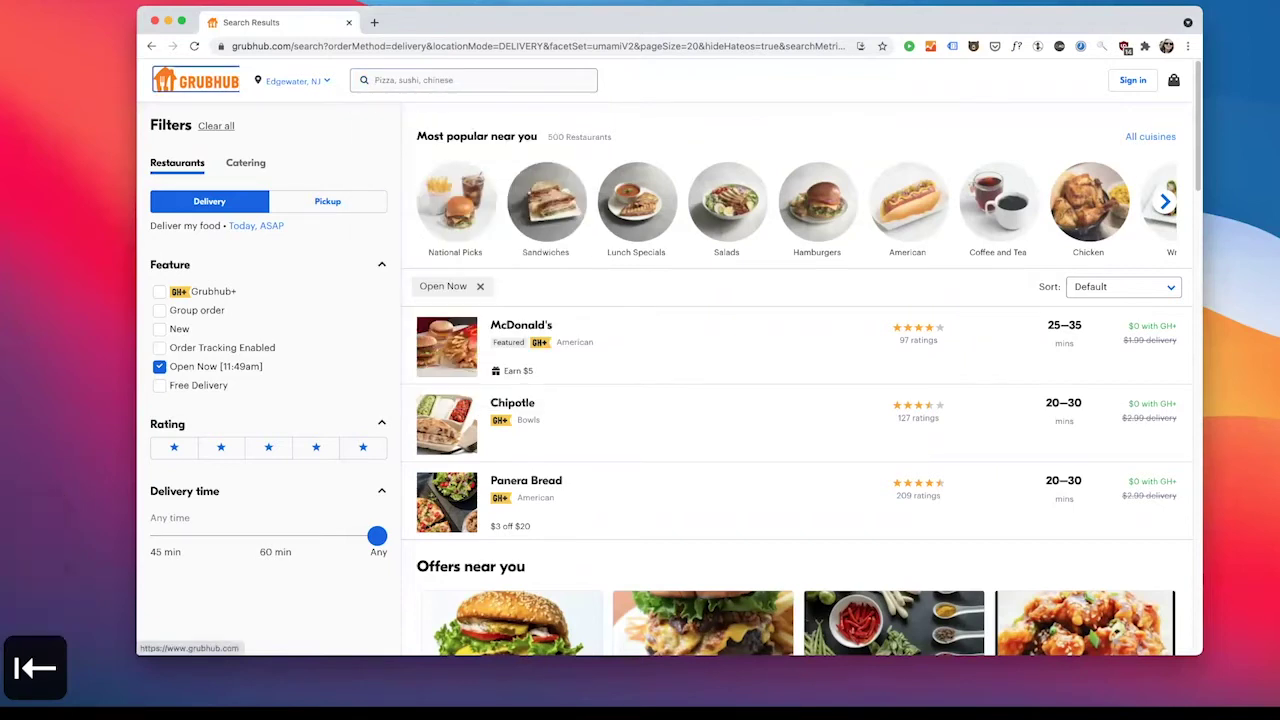
pyautogui.press('Tab')
pyautogui.hotkey('shift', 'Tab')
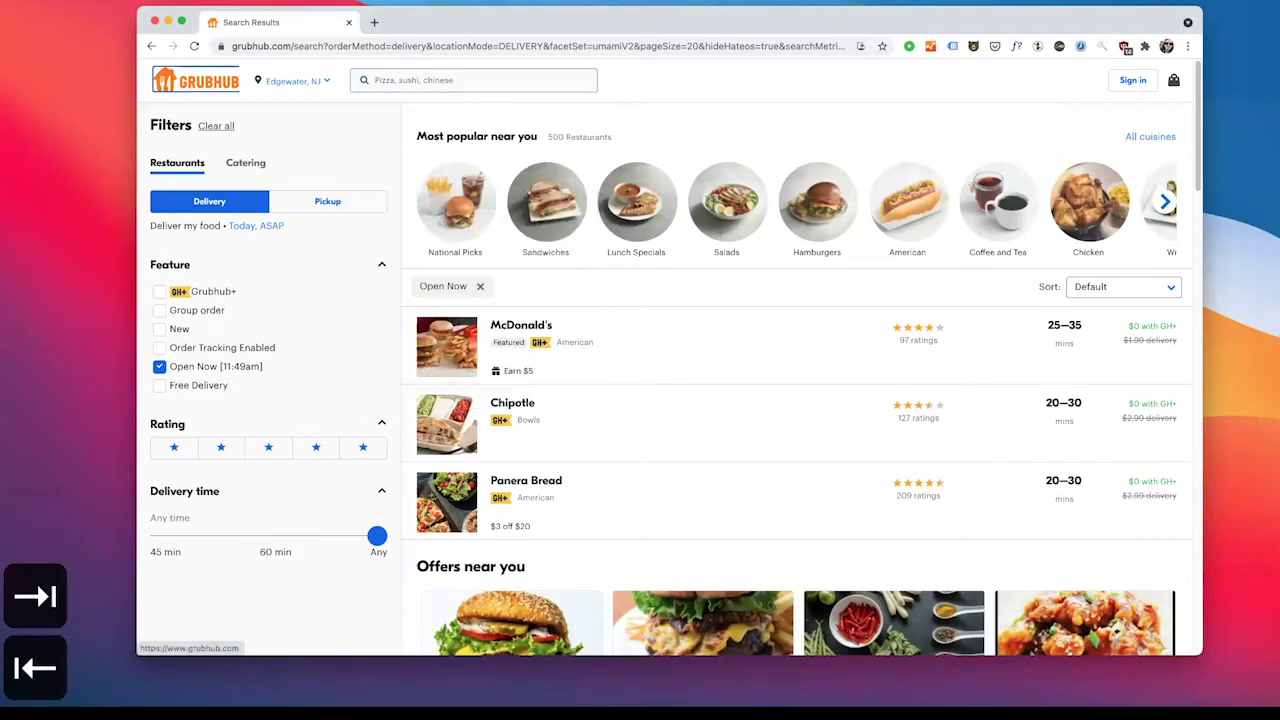
pyautogui.press('Tab')
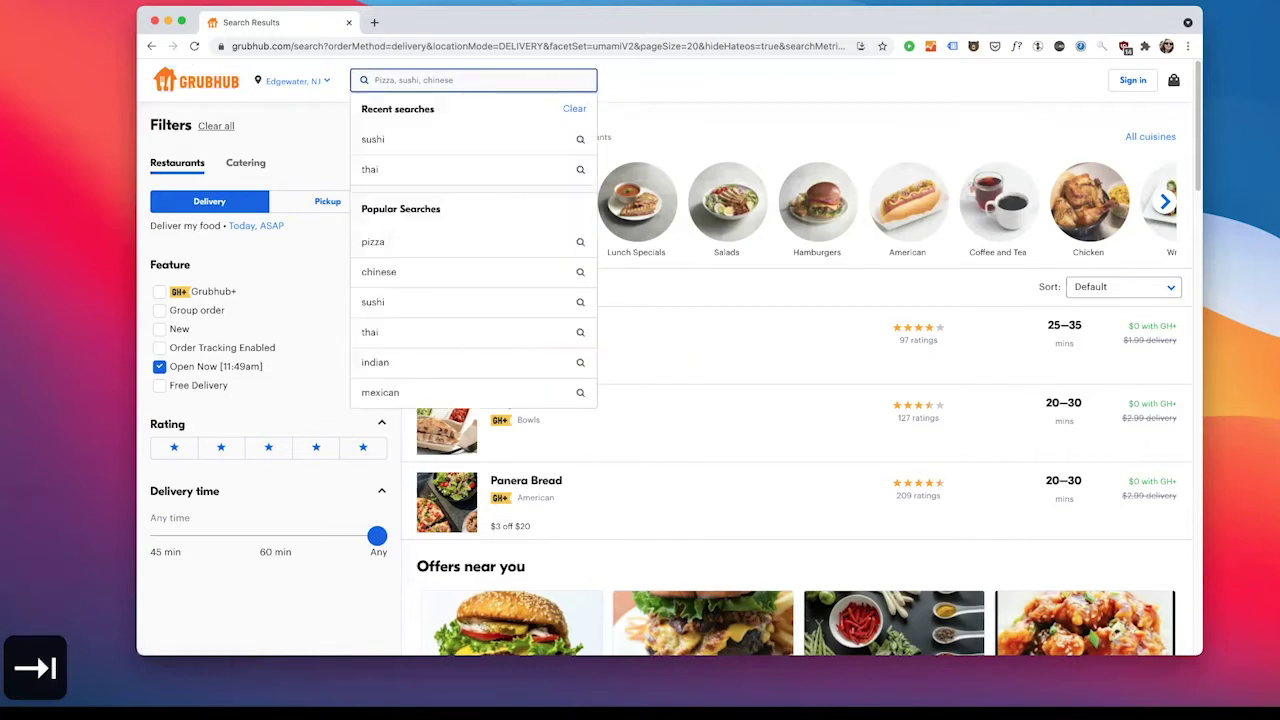
pyautogui.hotkey('shift', 'Tab')
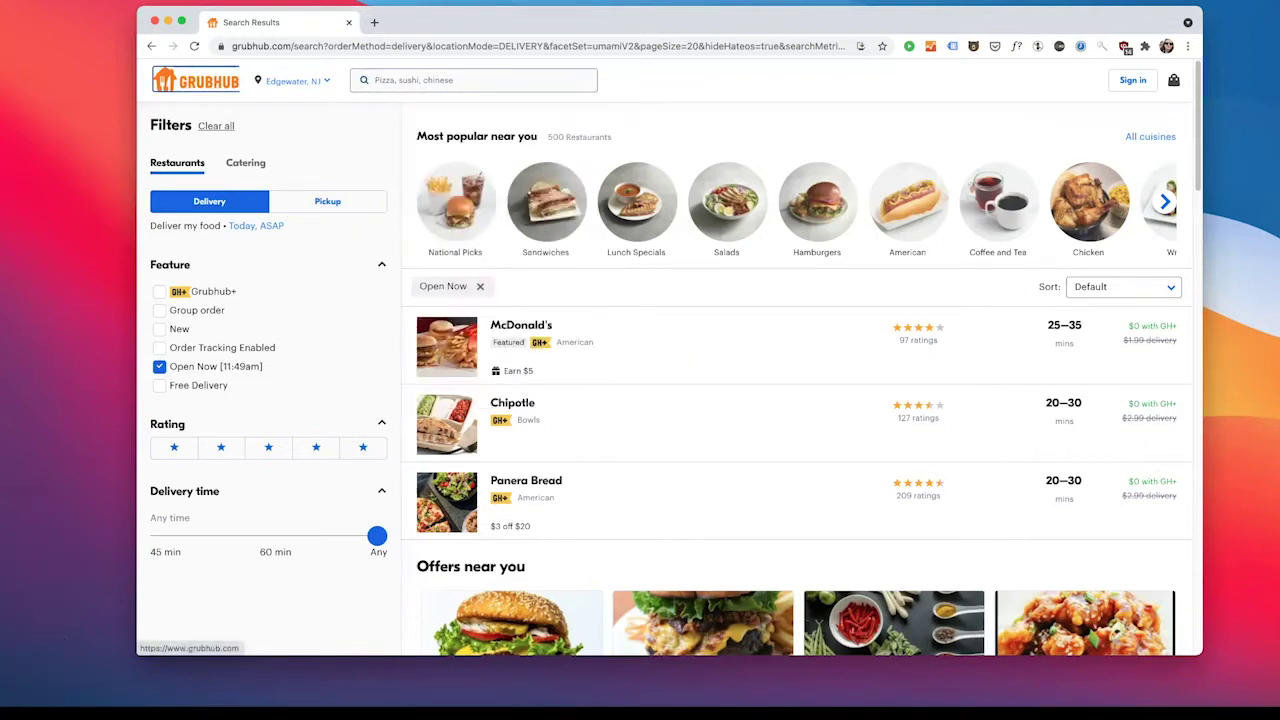
pyautogui.press('Tab')
pyautogui.hotkey('shift', 'Tab')
# - Tab forward past search through Sign in, Clear all, and the Restaurants and Catering choices
pyautogui.press('Tab')
pyautogui.press('Tab')
pyautogui.hotkey('shift', 'Tab')
pyautogui.hotkey('shift', 'Tab')
pyautogui.press('Tab')
pyautogui.press('Tab')
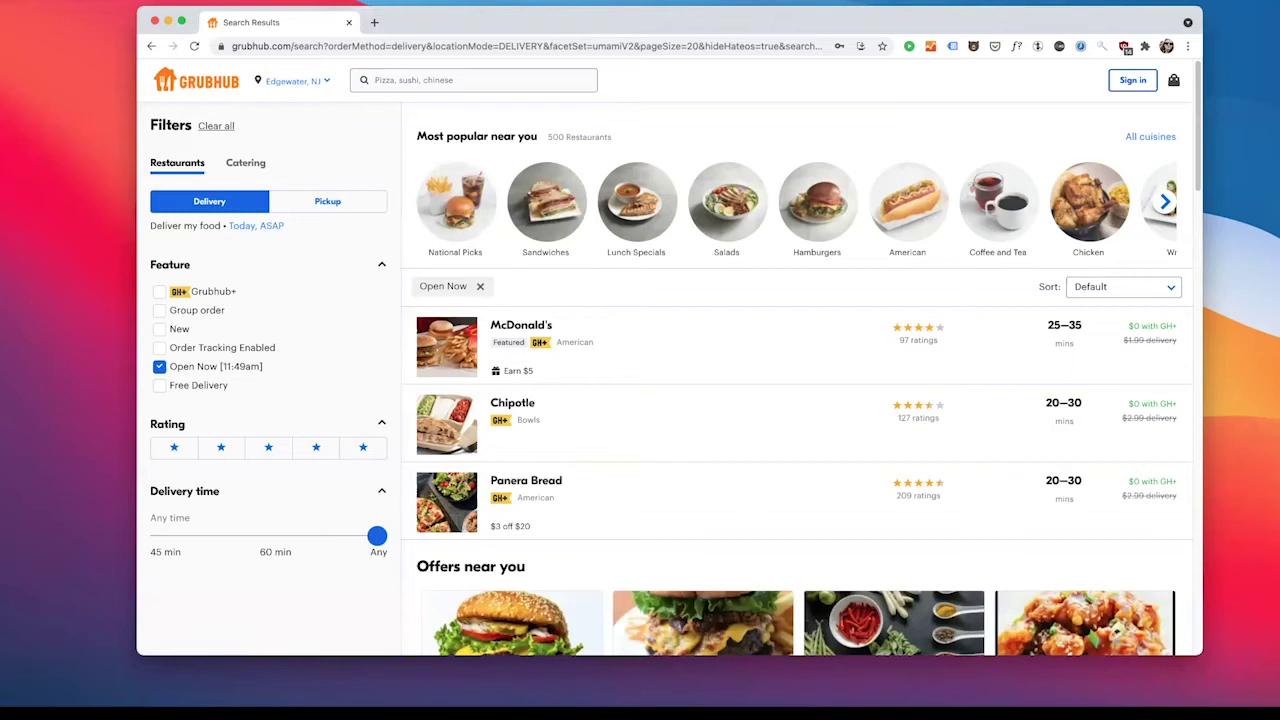
pyautogui.press('Tab')
pyautogui.press('Tab')
pyautogui.press('Tab')
pyautogui.press('Tab')
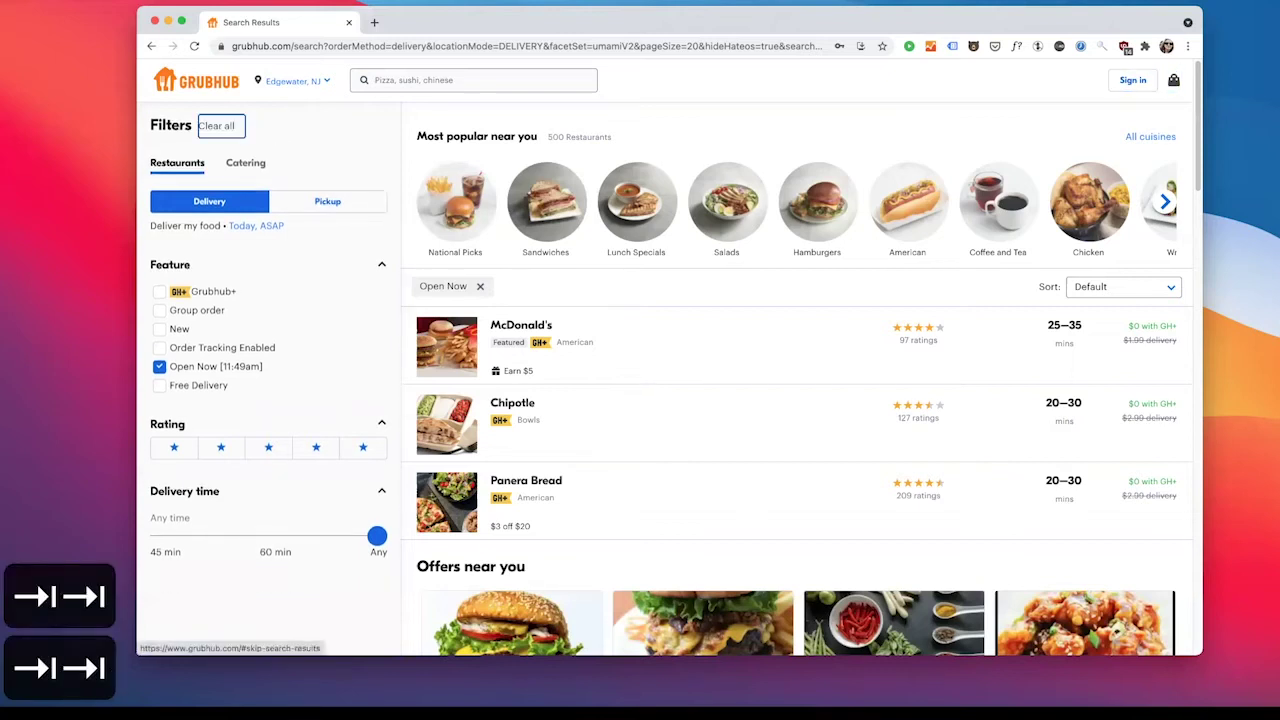
pyautogui.press('Tab')
pyautogui.press('Tab')
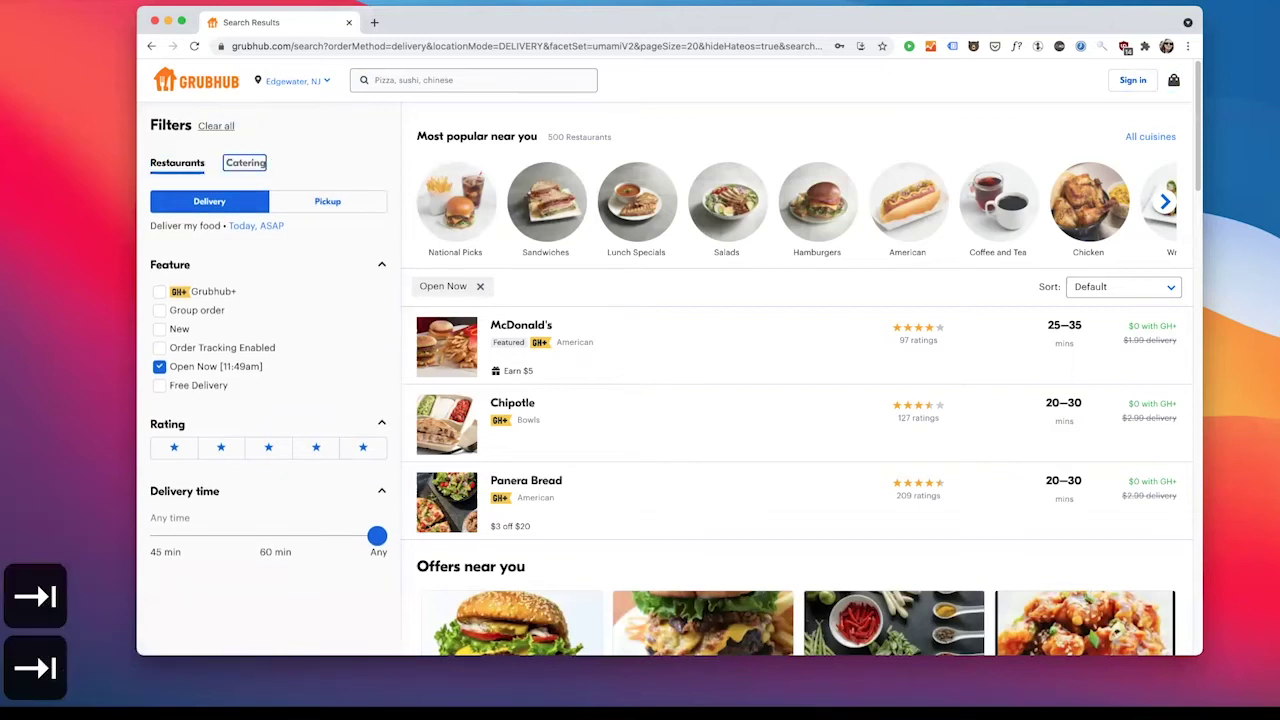
pyautogui.press('Tab')
pyautogui.press('Tab')
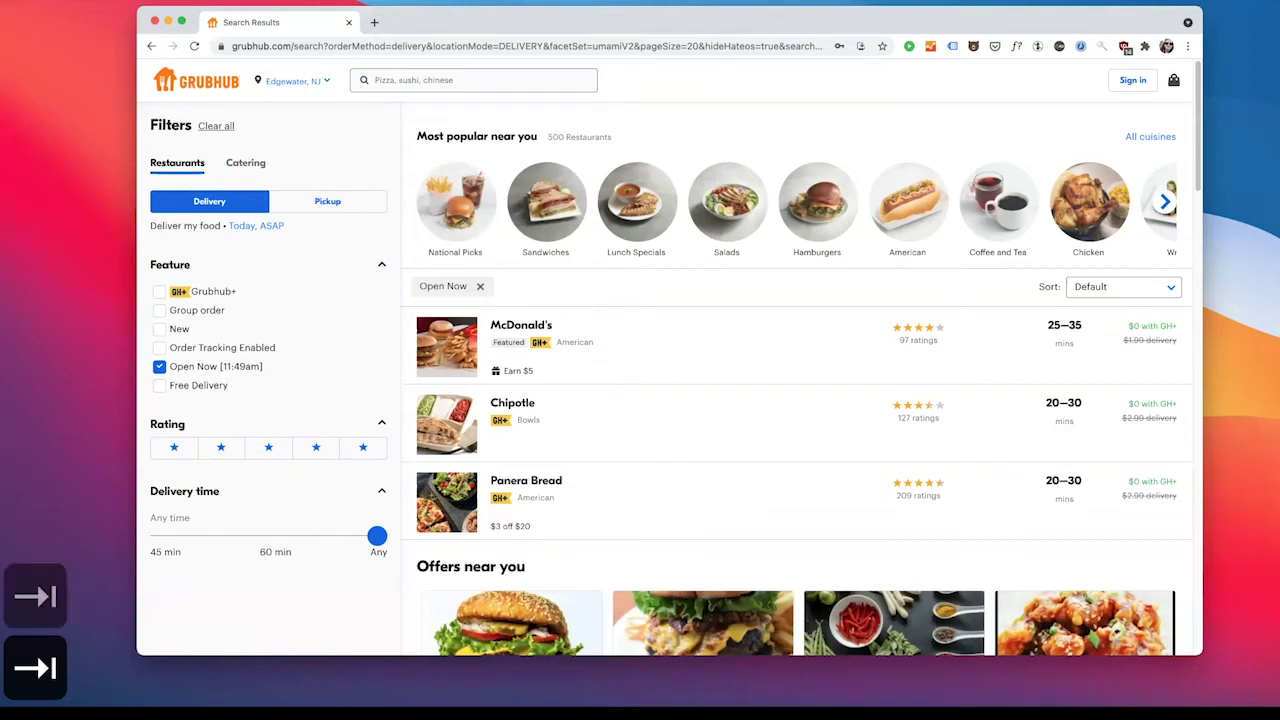
# - Switch the results to pickup and back to delivery, then reach the Today, ASAP schedule
pyautogui.press('Return')
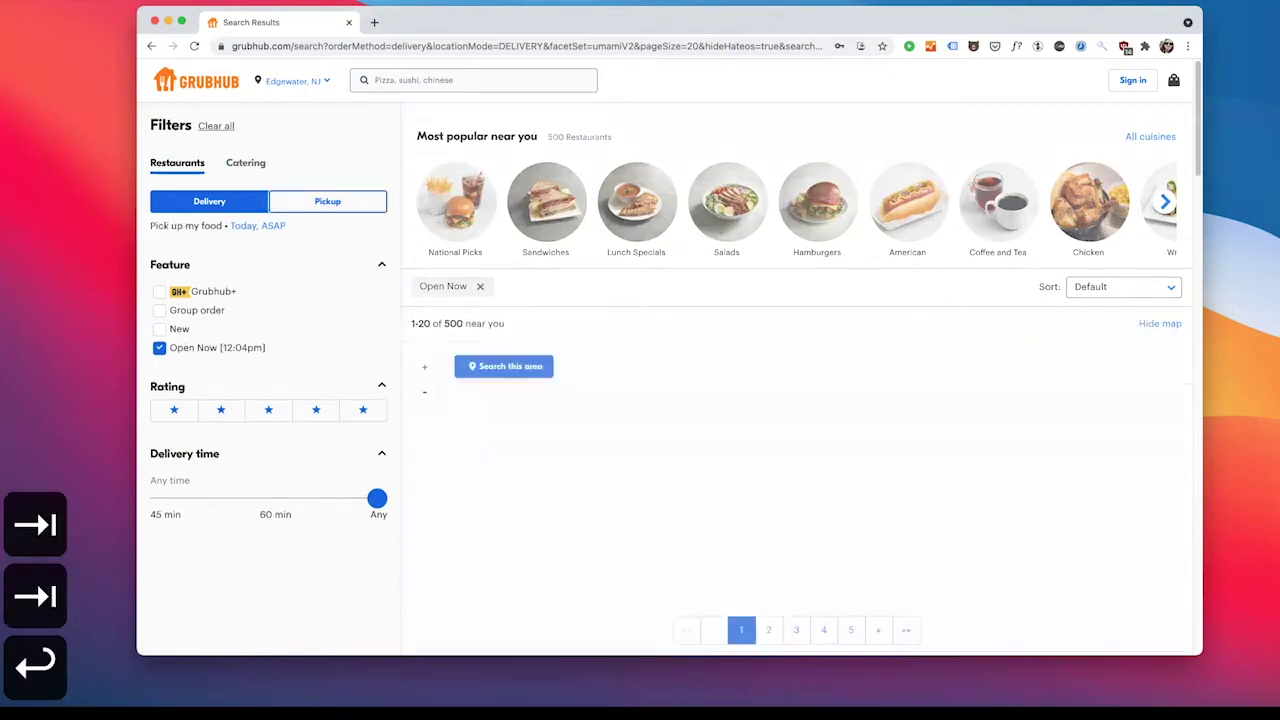
pyautogui.hotkey('shift', 'Tab')
pyautogui.press('Return')
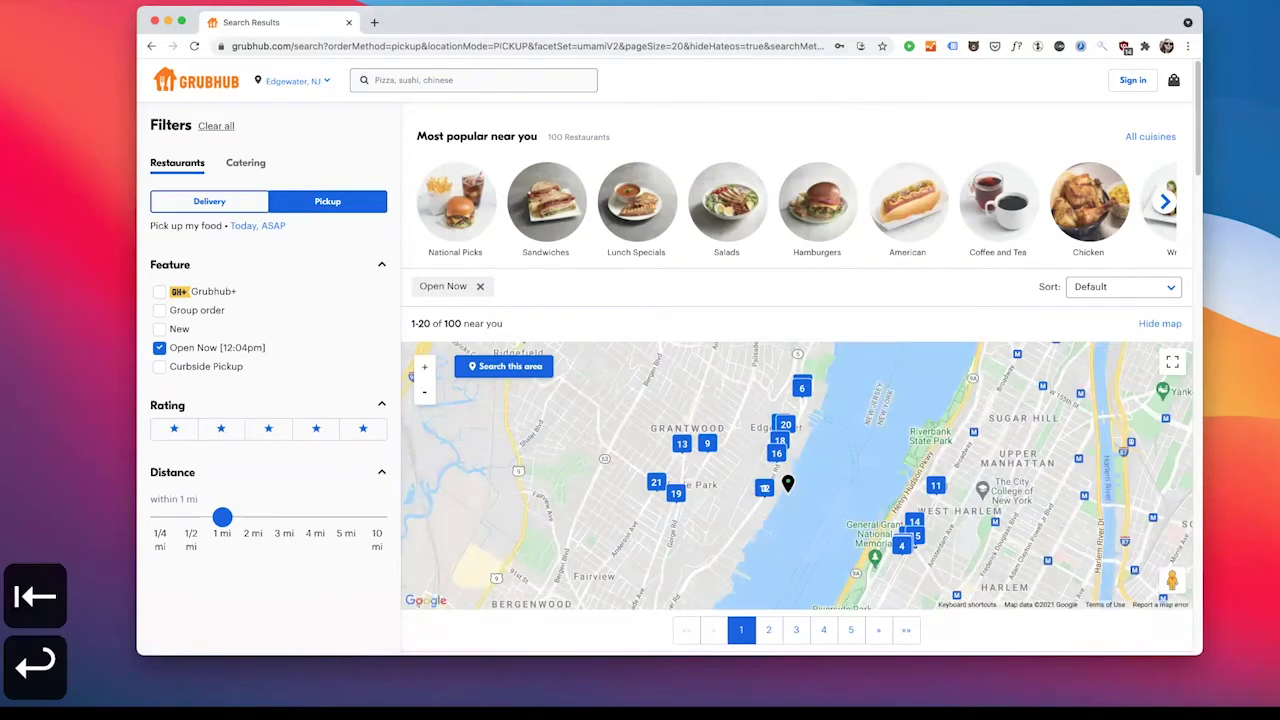
pyautogui.press('Tab')
pyautogui.press('Tab')
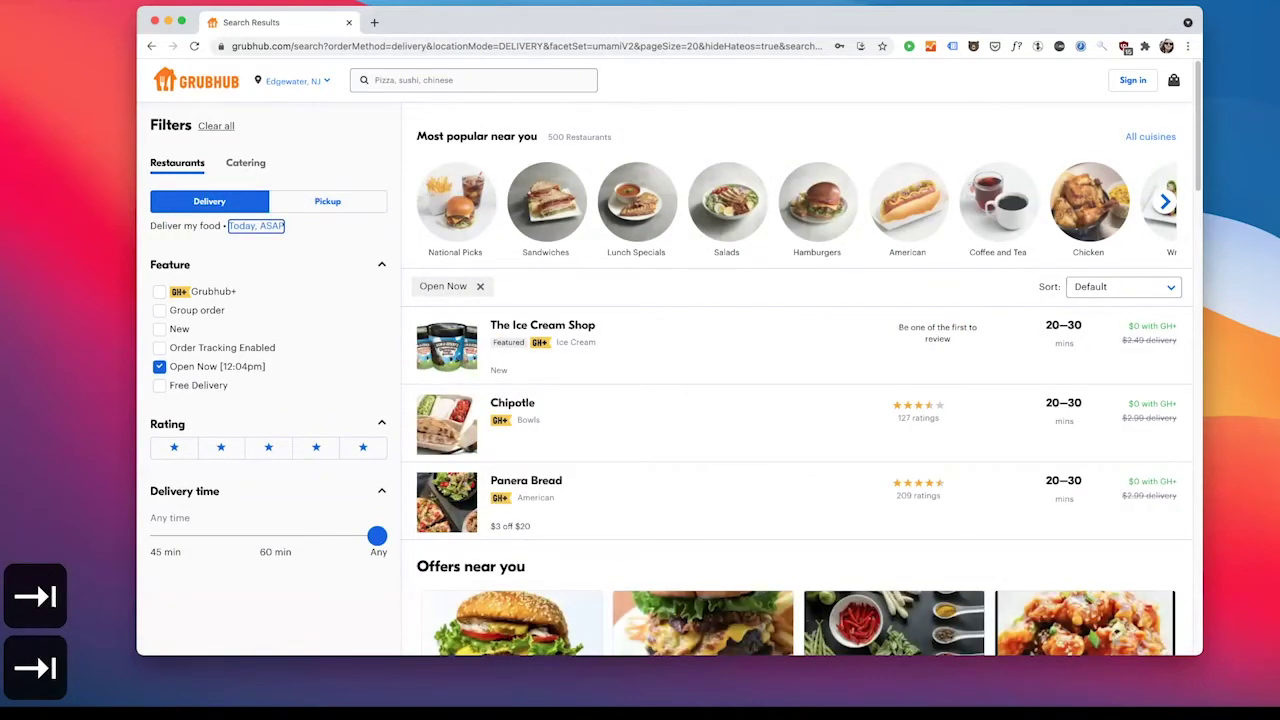
pyautogui.press('Tab')
# - Collapse and re-expand the Feature filter group
pyautogui.press('Return')
pyautogui.press('Return')
pyautogui.press('Return')
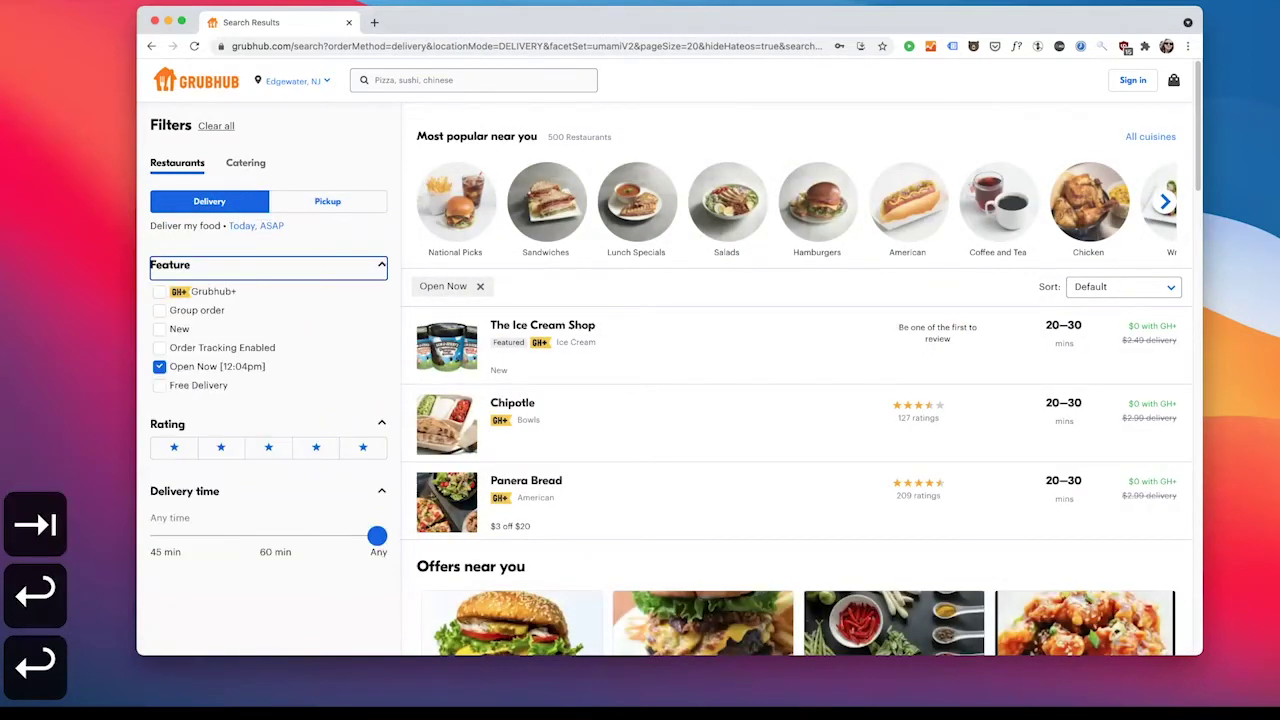
pyautogui.press('Return')
pyautogui.press('Return')
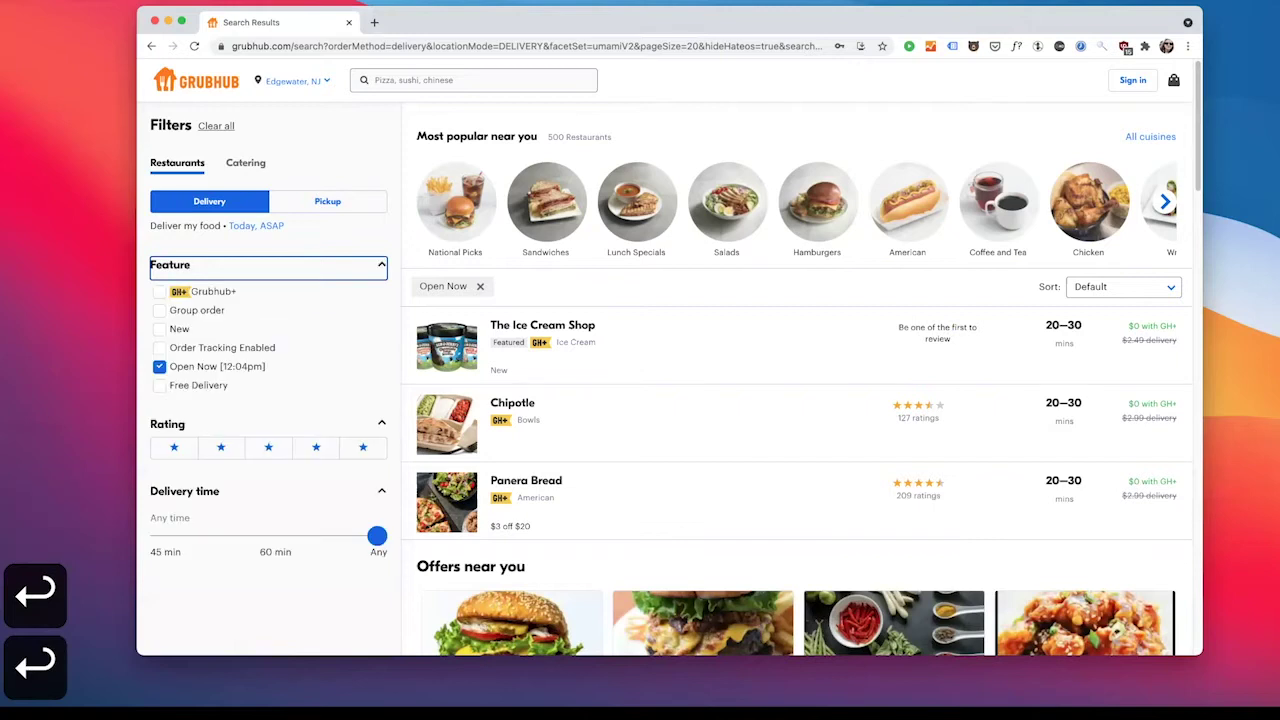
pyautogui.press('Return')
pyautogui.press('Return')
pyautogui.press('Tab')
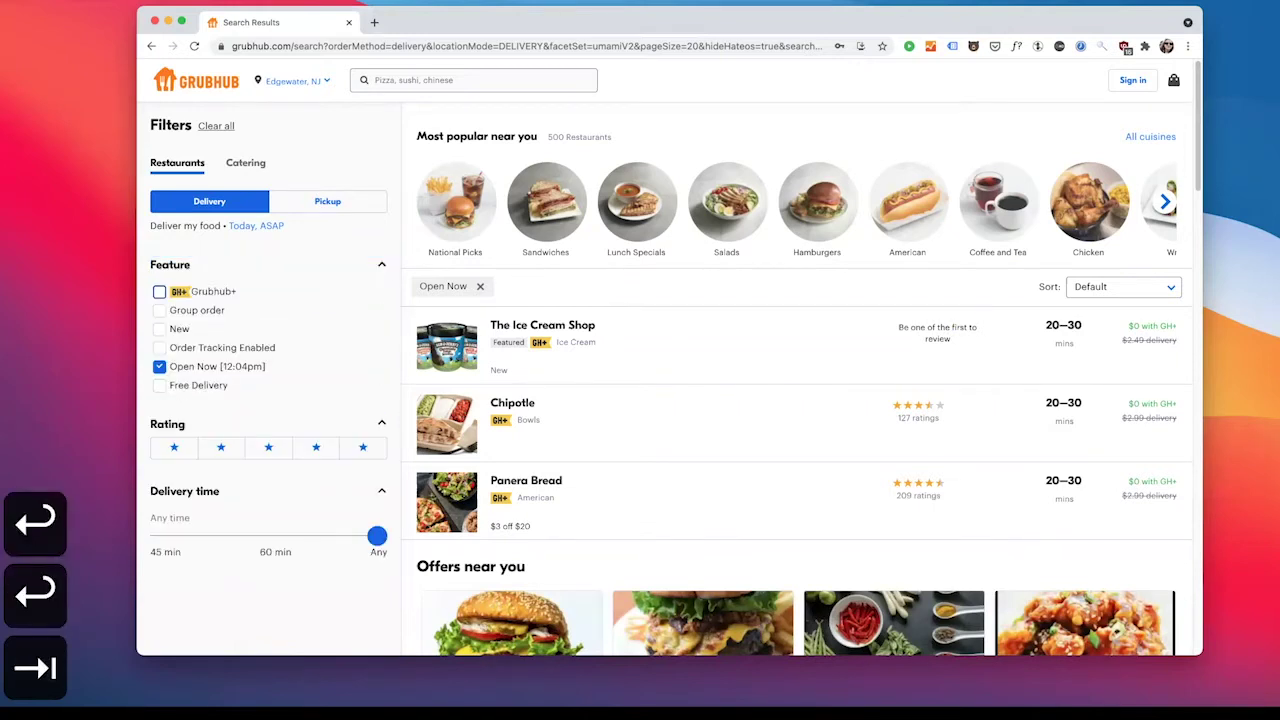
pyautogui.press('Return')
# - Step through the New, Order Tracking Enabled, Open Now and Free Delivery feature filters
pyautogui.press('Tab')
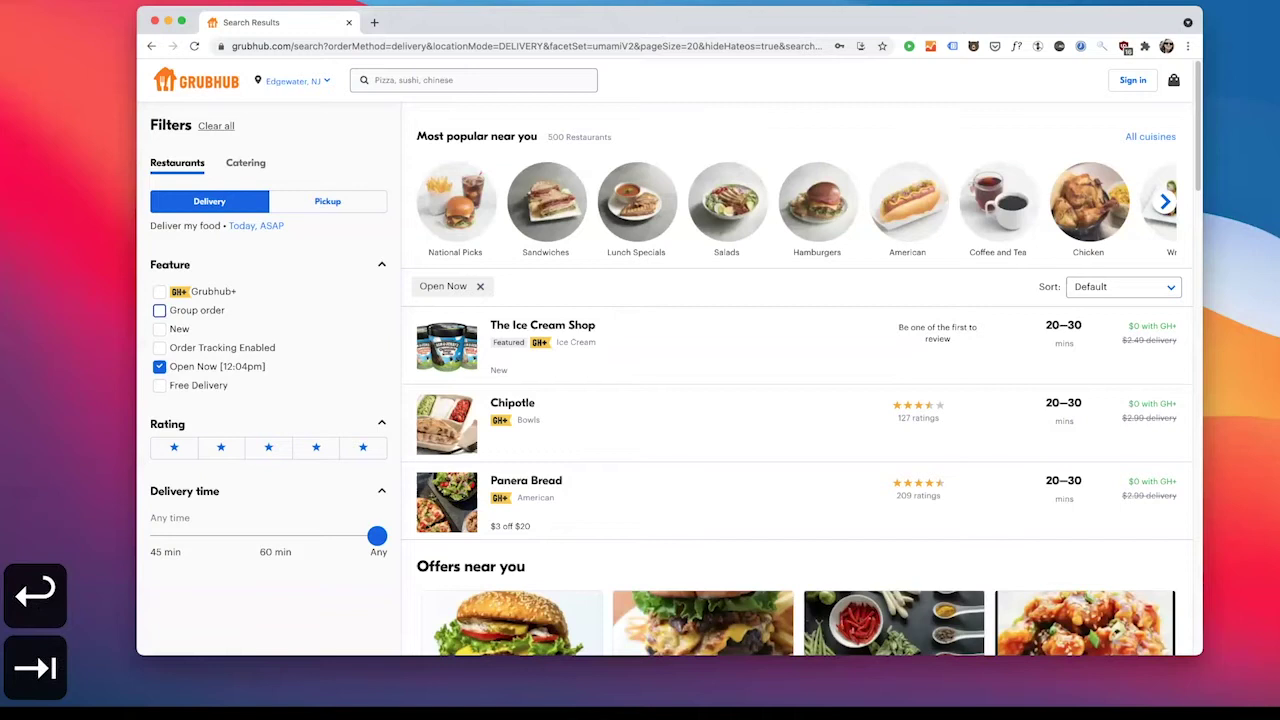
pyautogui.press('Return')
pyautogui.press('Tab')
pyautogui.press('Return')
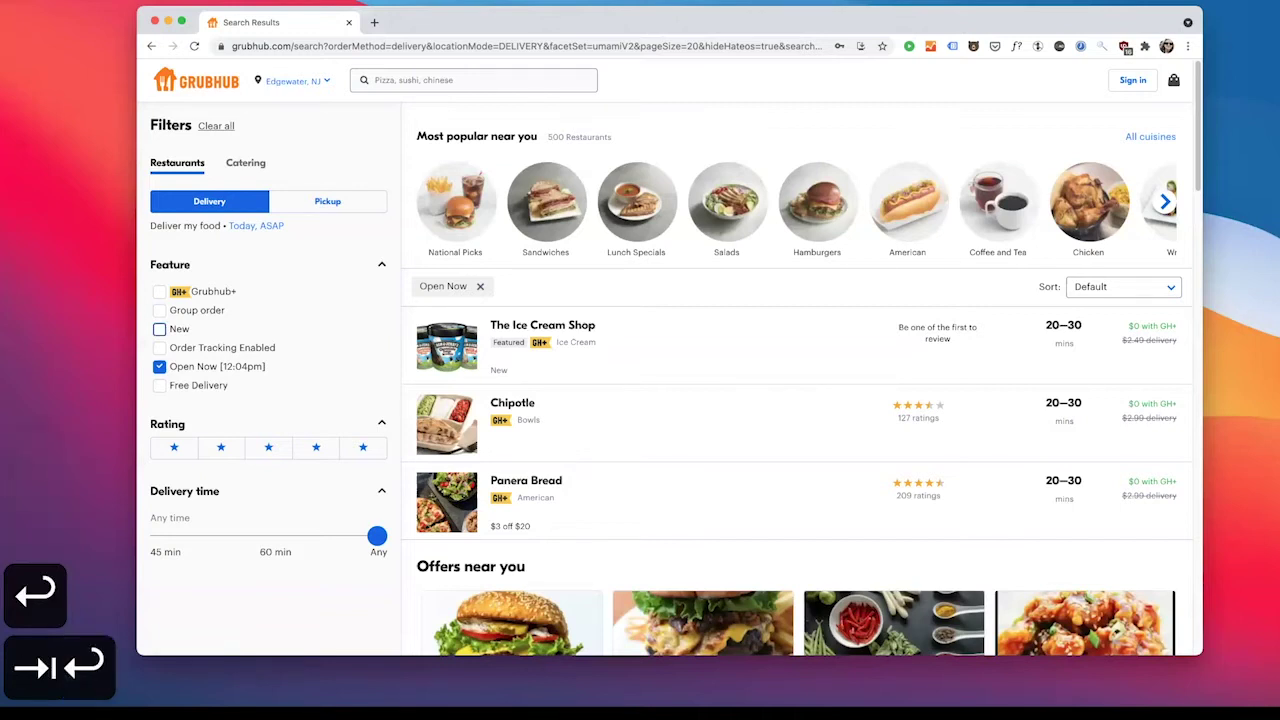
pyautogui.press('Tab')
pyautogui.press('Return')
pyautogui.press('Tab')
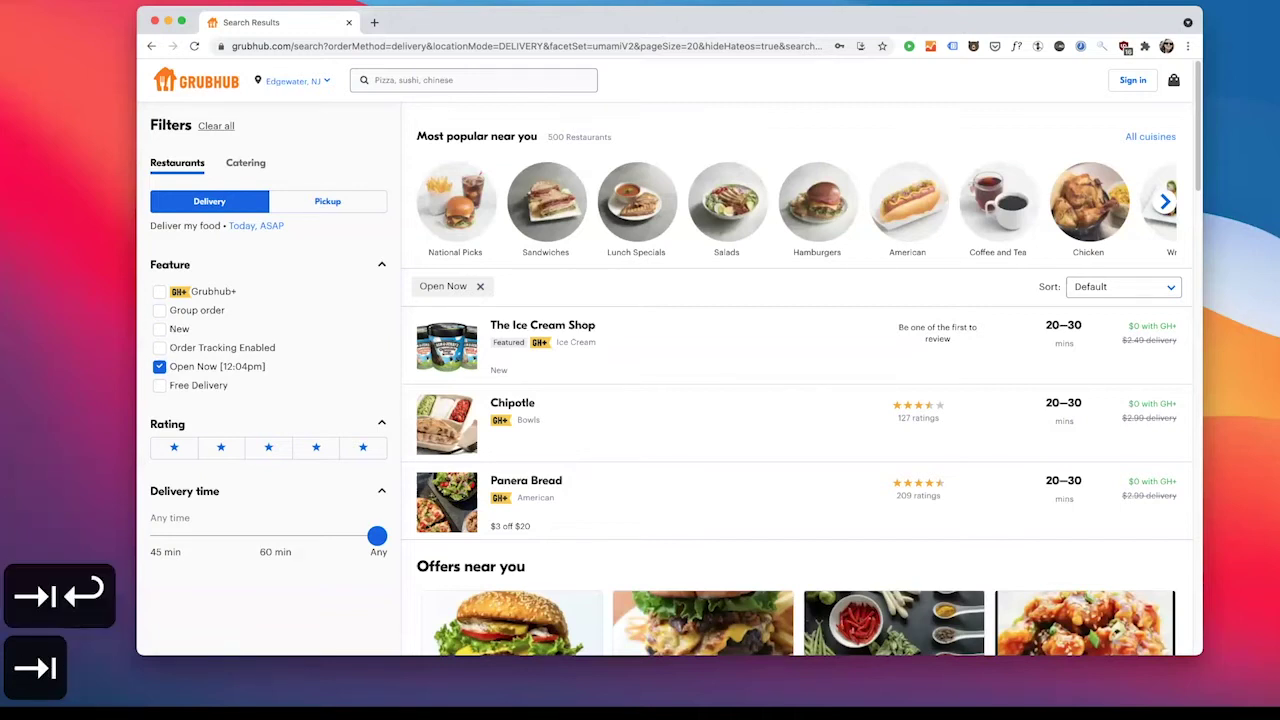
pyautogui.press('Return')
pyautogui.press('Tab')
pyautogui.hotkey('shift', 'Tab')
pyautogui.hotkey('shift', 'Tab')
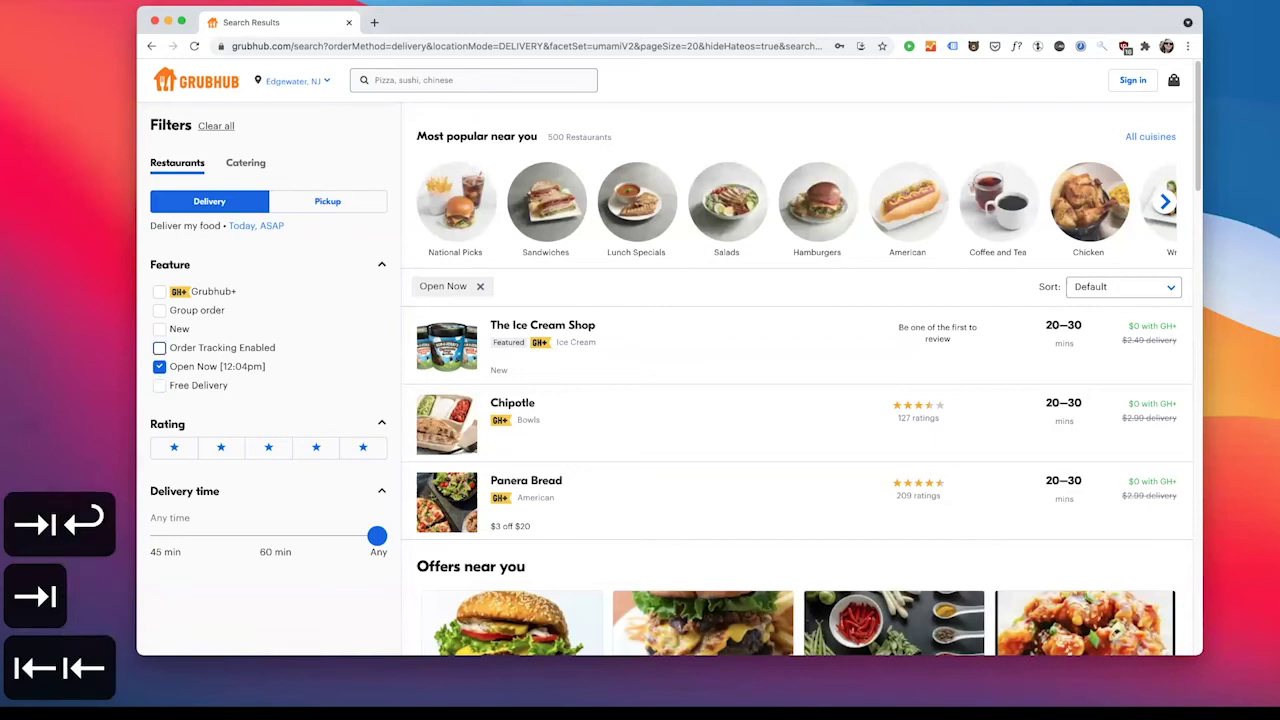
# - Toggle the Rating filter group and filter to restaurants rated four stars and over
pyautogui.press('Tab')
pyautogui.press('Tab')
pyautogui.press('Tab')
pyautogui.press('Return')
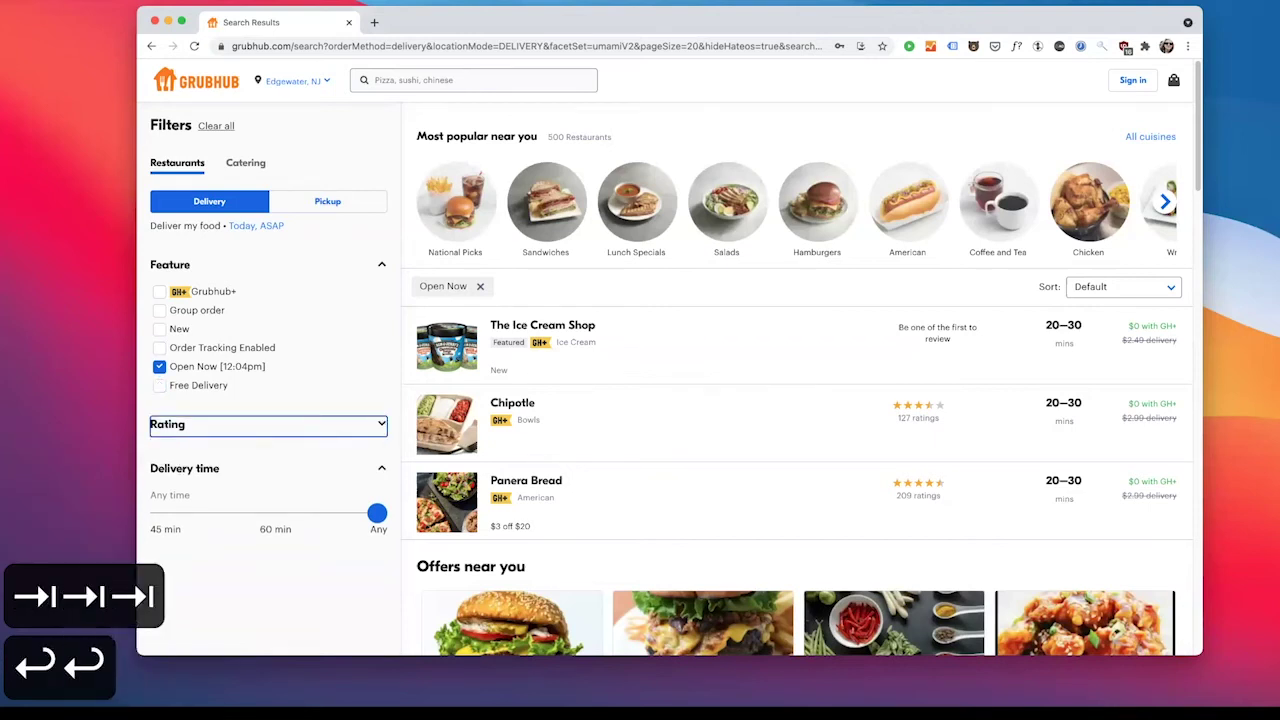
pyautogui.press('Return')
pyautogui.press('Tab')
pyautogui.press('Tab')
pyautogui.press('Return')
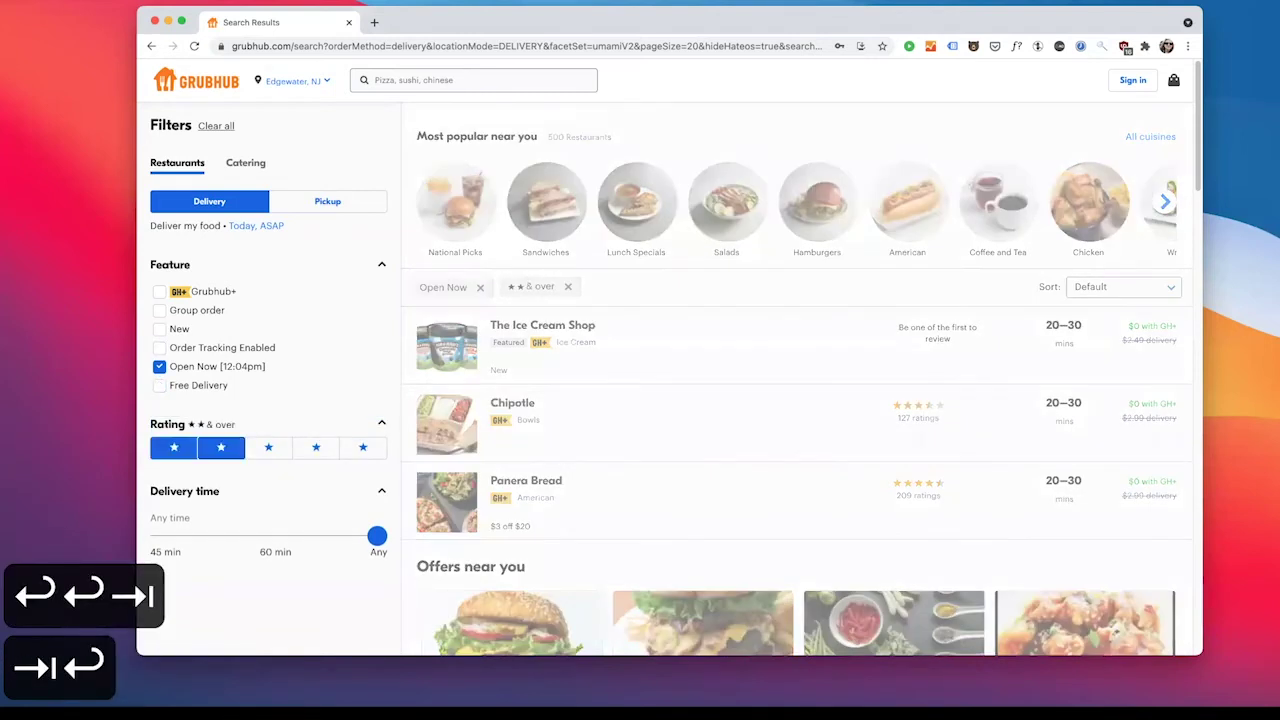
pyautogui.press('Tab')
pyautogui.press('Return')
pyautogui.press('Tab')
pyautogui.press('Return')
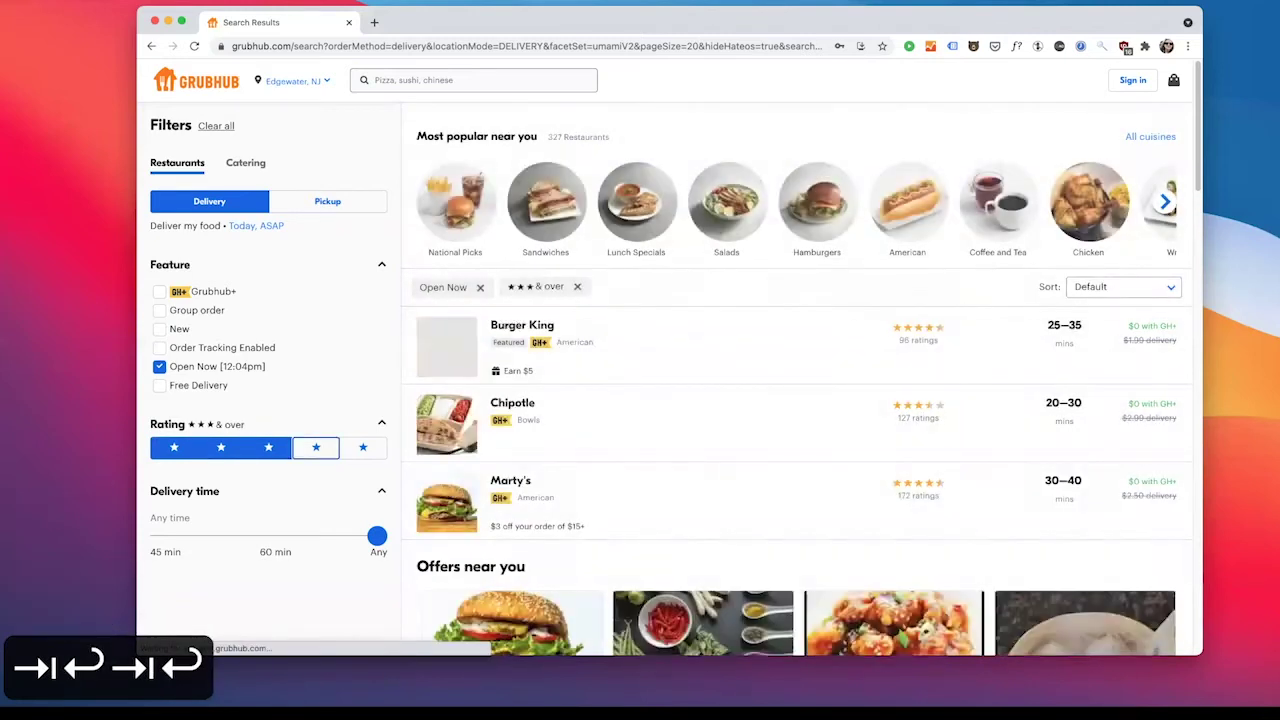
pyautogui.press('Tab')
pyautogui.press('Tab')
pyautogui.press('Tab')
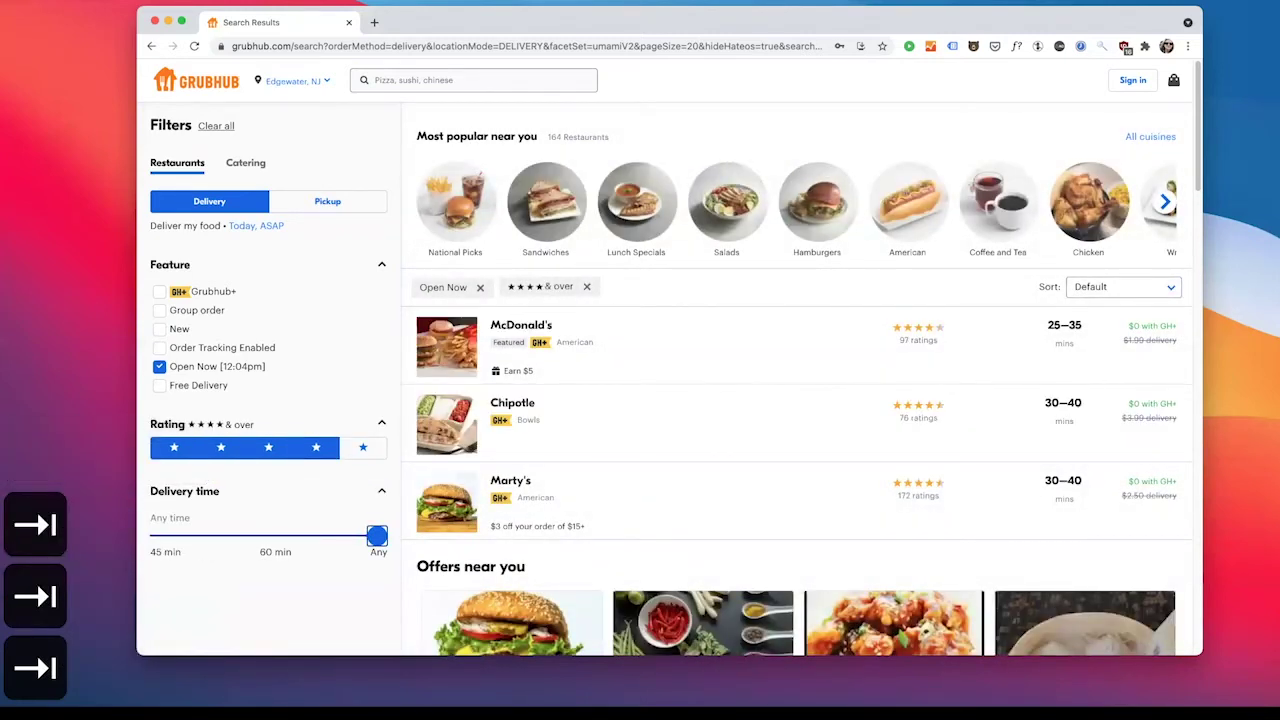
pyautogui.press('Left')
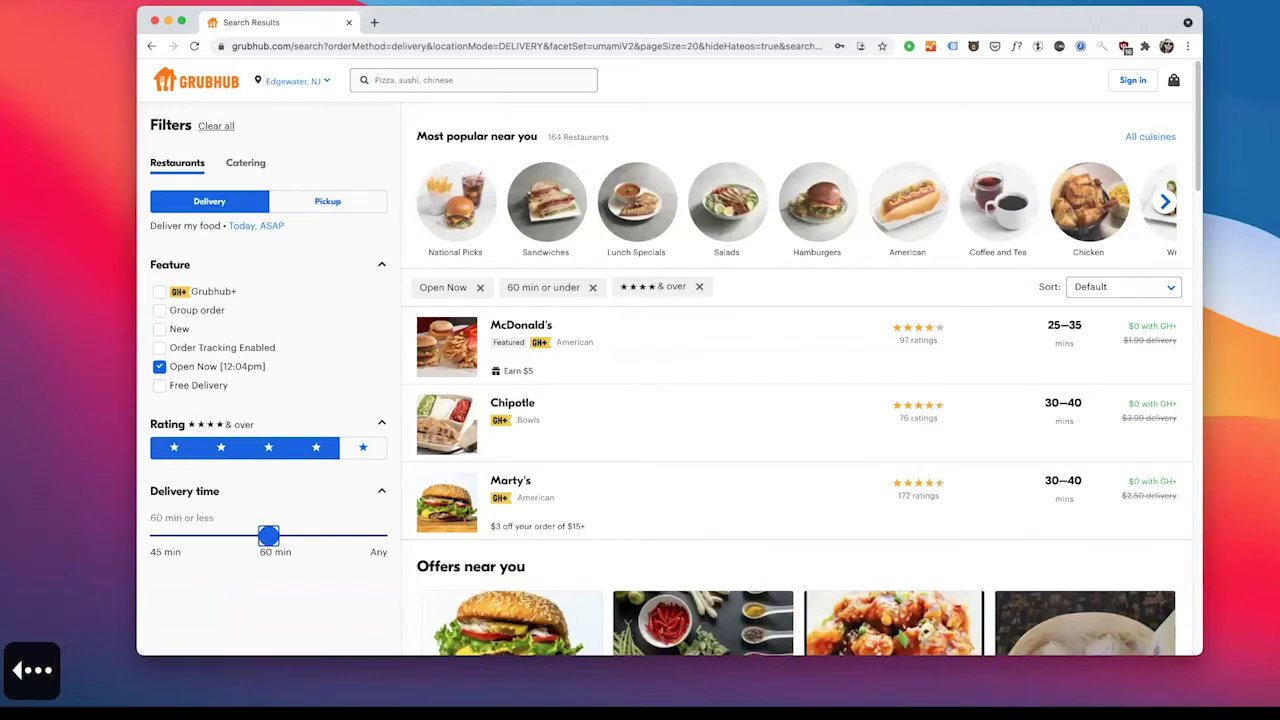
pyautogui.press('Left')
pyautogui.press('Right')
pyautogui.press('Right')
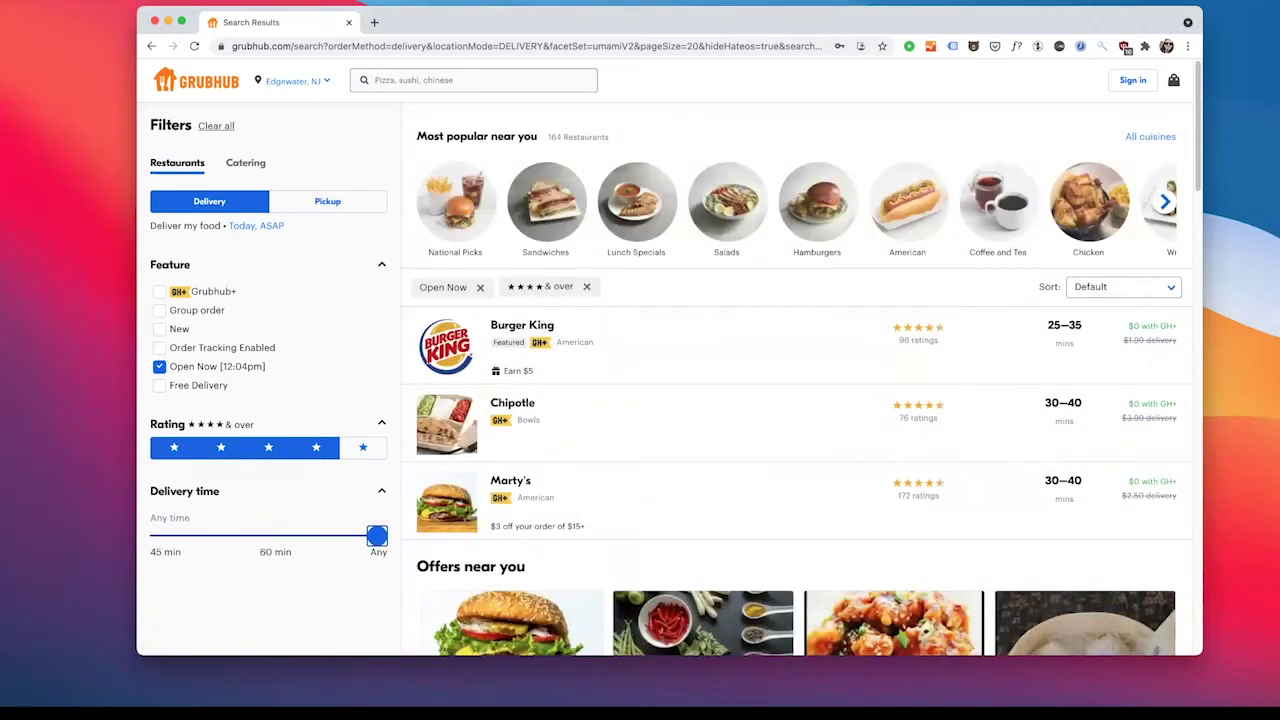
pyautogui.hotkey('shift', 'Tab')
pyautogui.hotkey('shift', 'Tab')
pyautogui.hotkey('shift', 'Tab')
pyautogui.hotkey('shift', 'Tab')
pyautogui.hotkey('shift', 'Tab')
pyautogui.hotkey('shift', 'Tab')
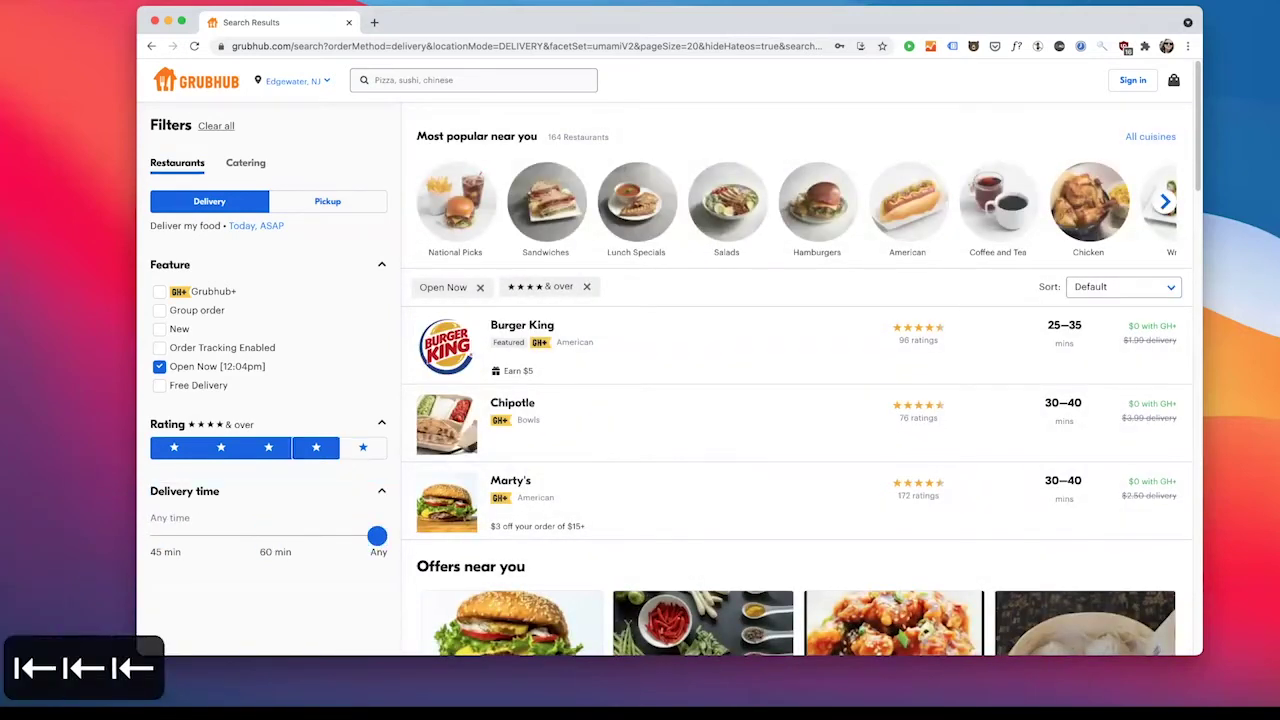
pyautogui.hotkey('shift', 'Tab')
pyautogui.hotkey('shift', 'Tab')
pyautogui.hotkey('shift', 'Tab')
pyautogui.hotkey('shift', 'Tab')
pyautogui.hotkey('shift', 'Tab')
pyautogui.hotkey('shift', 'Tab')
pyautogui.hotkey('shift', 'Tab')
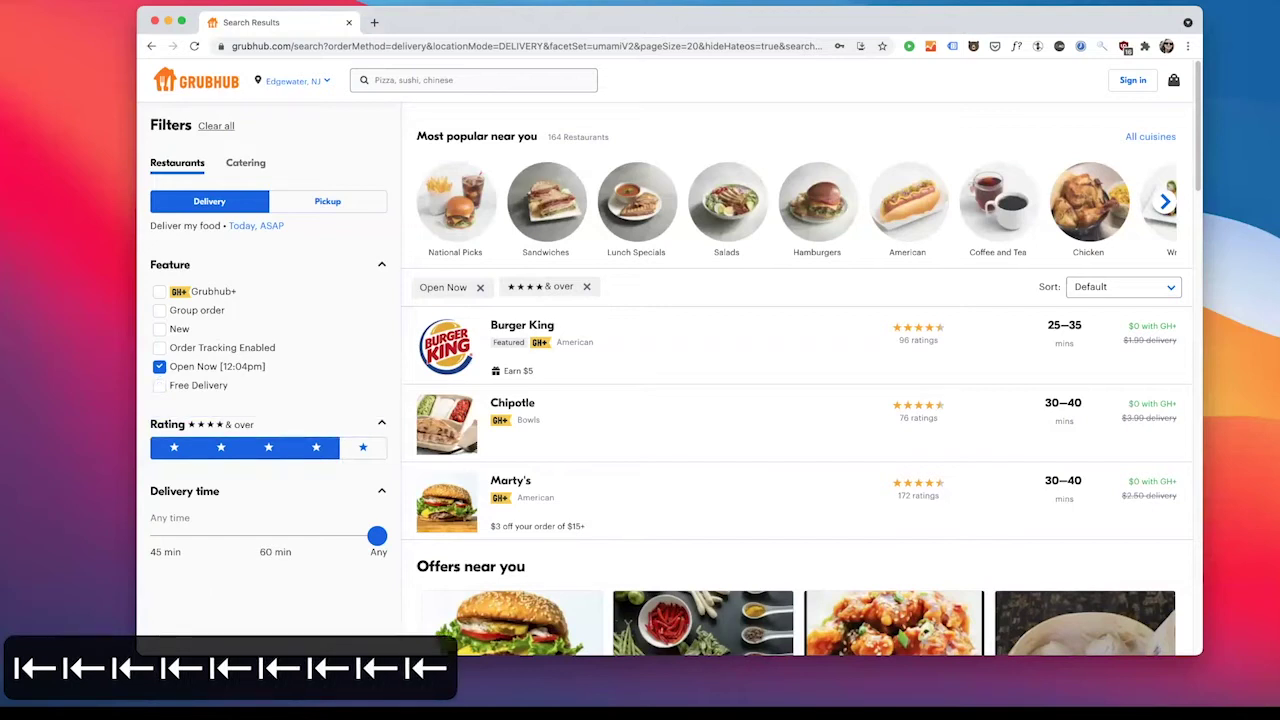
pyautogui.hotkey('shift', 'Tab')
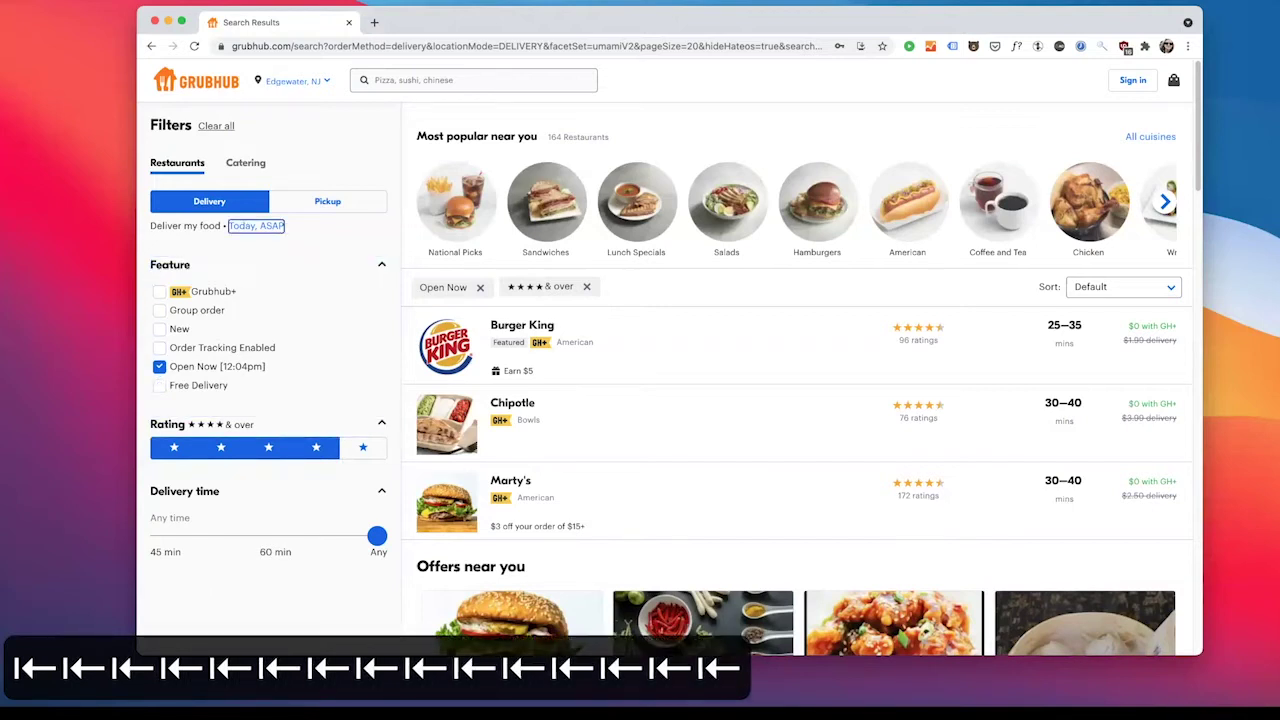
pyautogui.hotkey('shift', 'Tab')
pyautogui.hotkey('shift', 'Tab')
pyautogui.hotkey('shift', 'Tab')
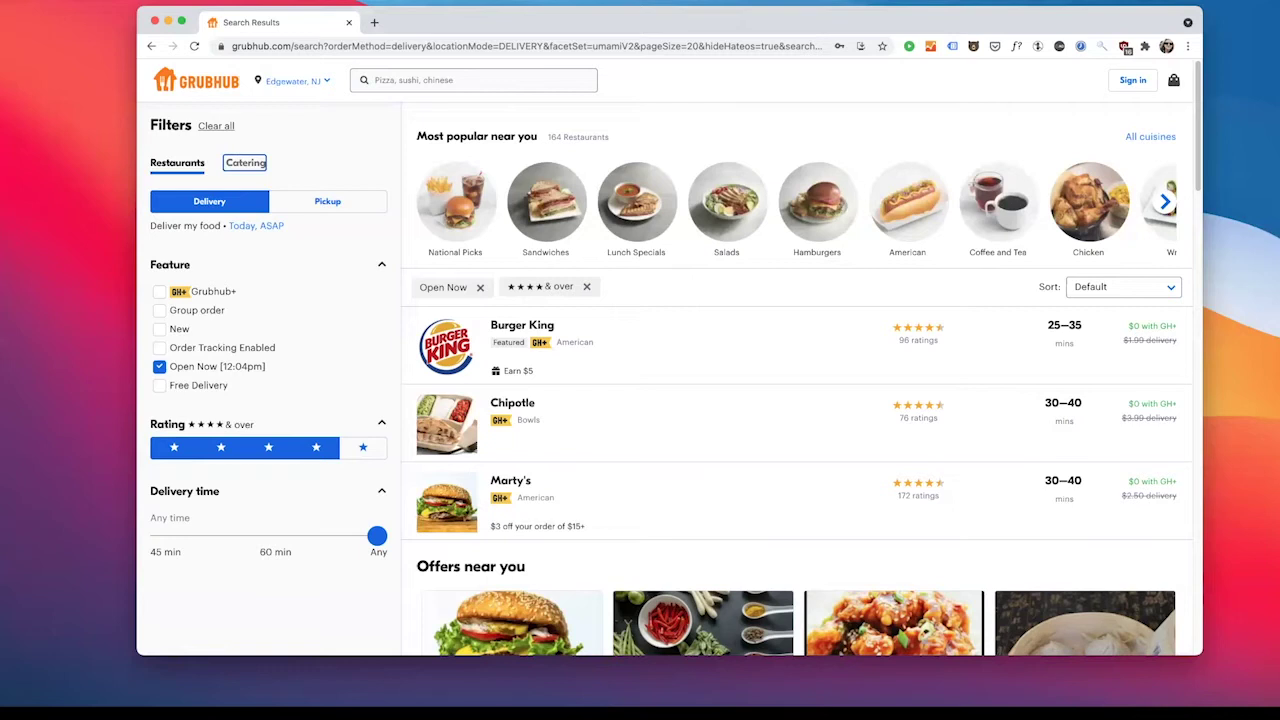
# - Switch to catering results, tab to the Packaging filters, and check Escape doesn't close the scheduling dialog
pyautogui.press('space')
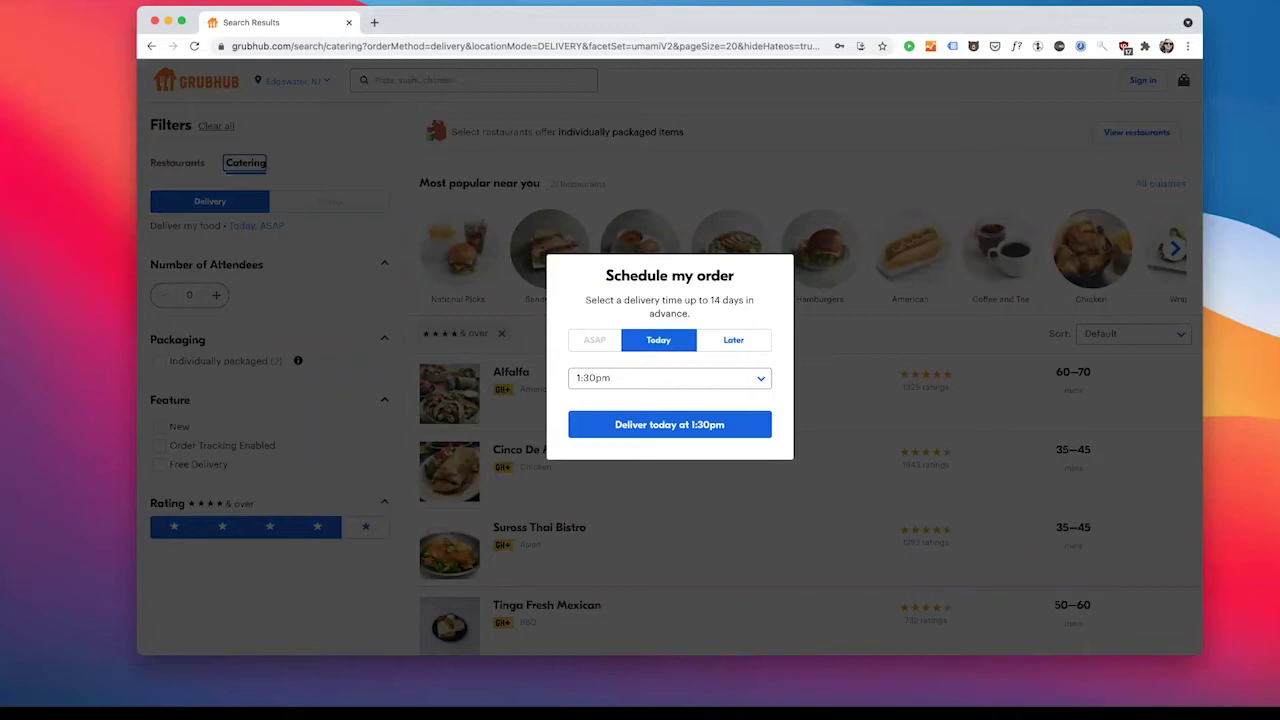
pyautogui.press('Tab')
pyautogui.press('Tab')
pyautogui.press('Tab')
pyautogui.press('Tab')
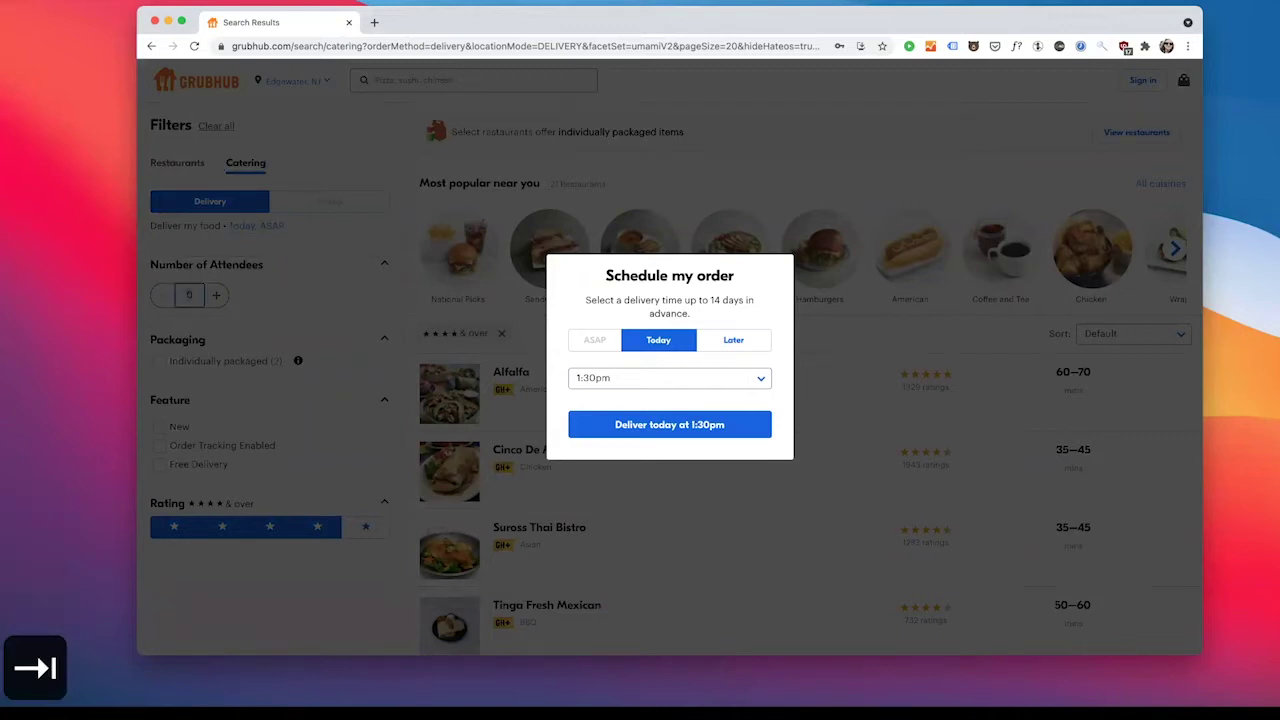
pyautogui.press('Tab')
pyautogui.press('Tab')
pyautogui.press('Tab')
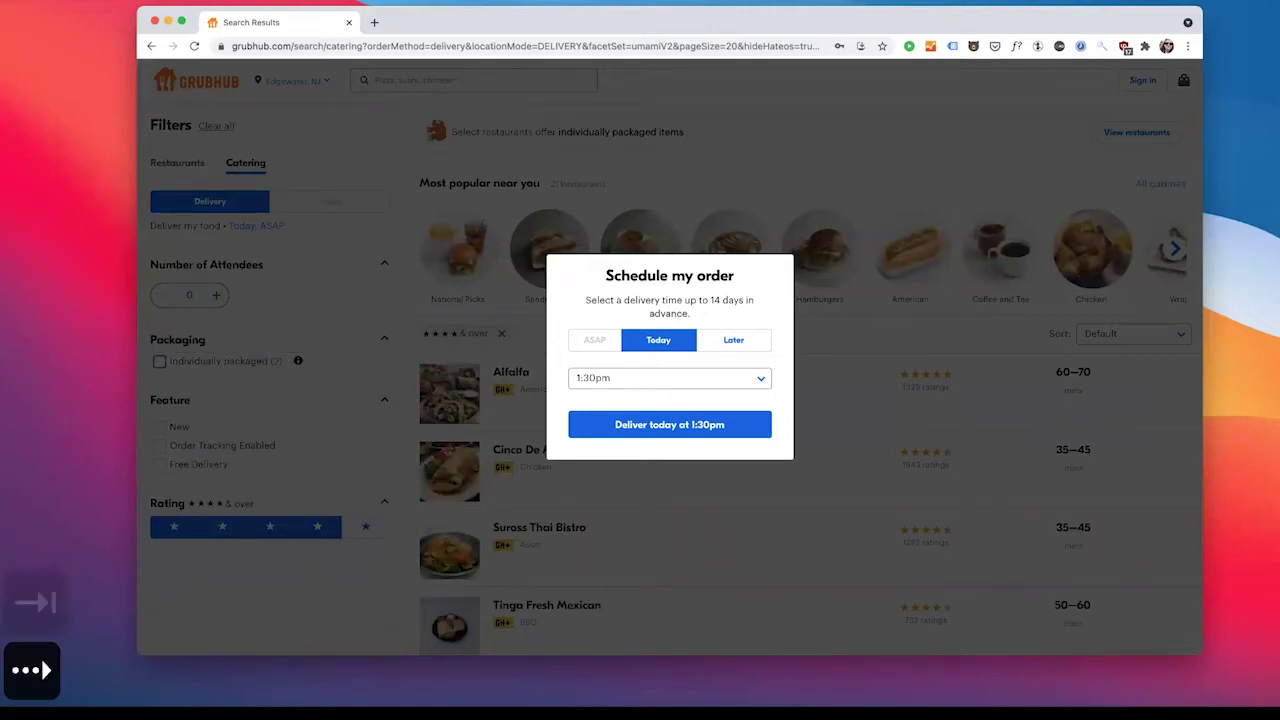
pyautogui.press('Escape')
pyautogui.press('Escape')
pyautogui.press('Escape')
pyautogui.press('Escape')
pyautogui.press('Escape')
pyautogui.press('Escape')
pyautogui.press('Escape')
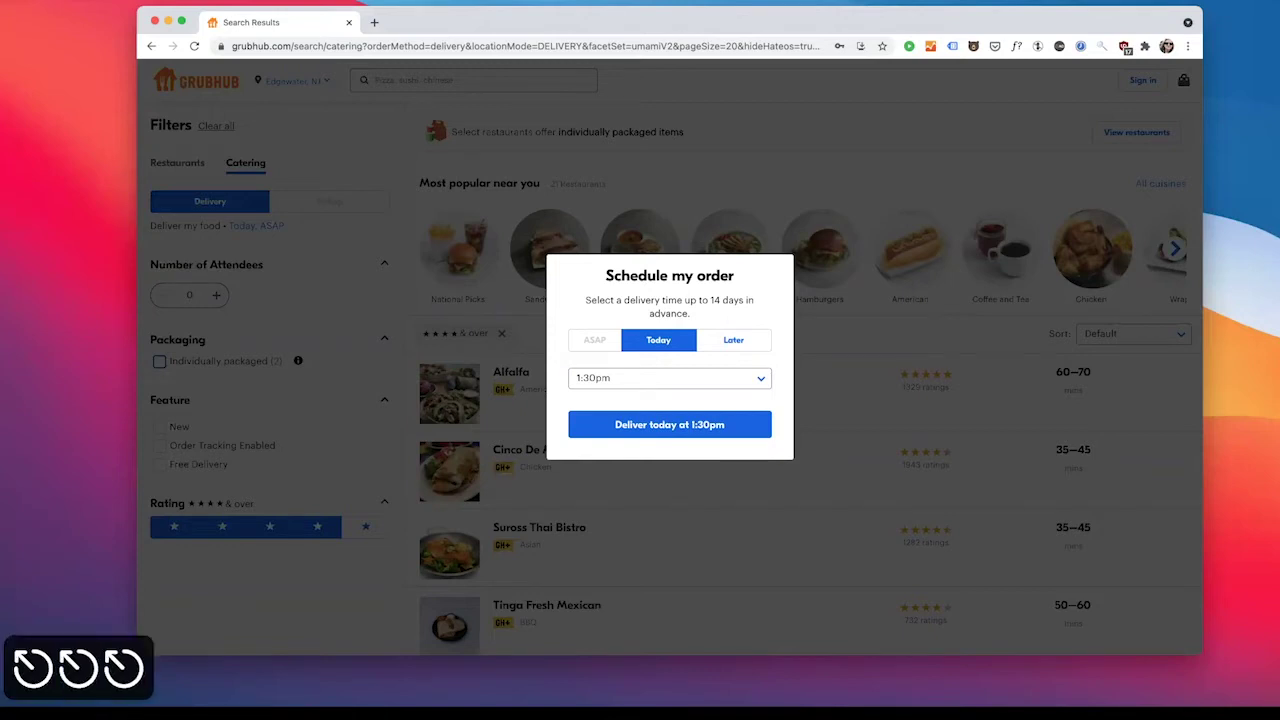
pyautogui.press('Tab')
pyautogui.press('Tab')
pyautogui.press('Tab')
pyautogui.press('Tab')
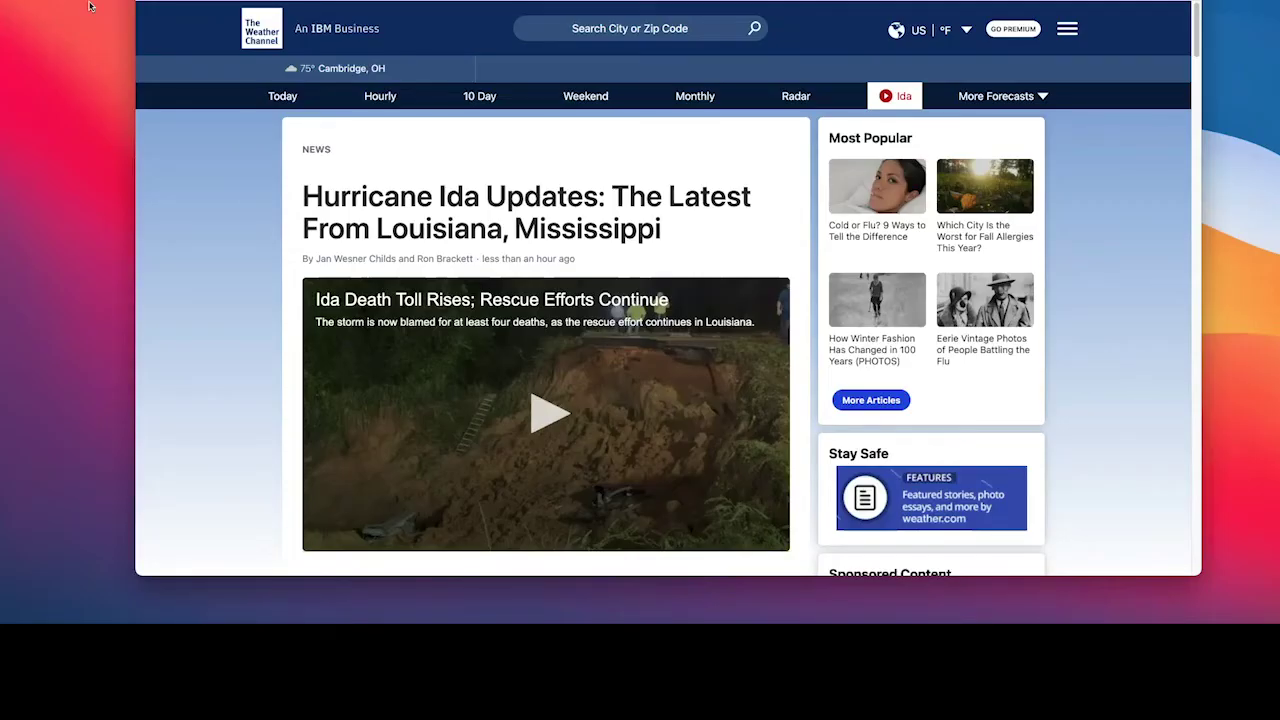
# - Use Skip to Main Content to enter the Ida article, tab through its links, then back up
pyautogui.press('Tab')
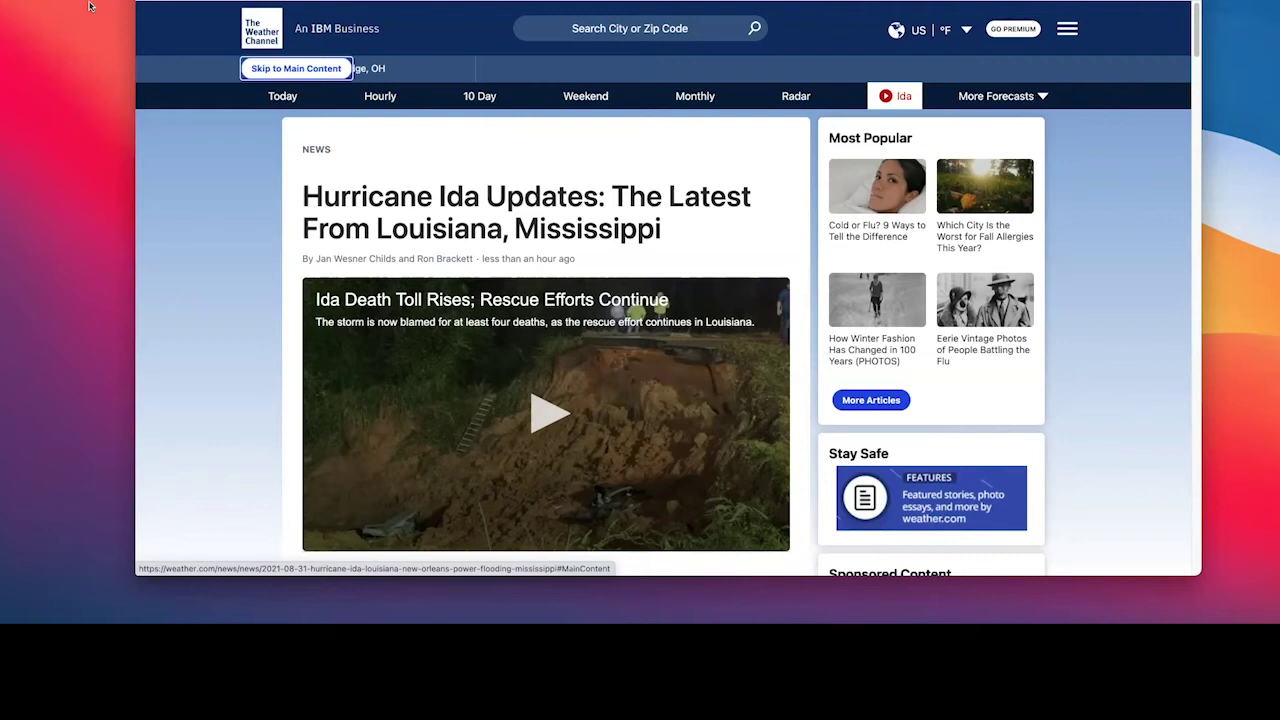
pyautogui.press('Return')
pyautogui.press('Tab')
pyautogui.press('Tab')
pyautogui.press('Tab')
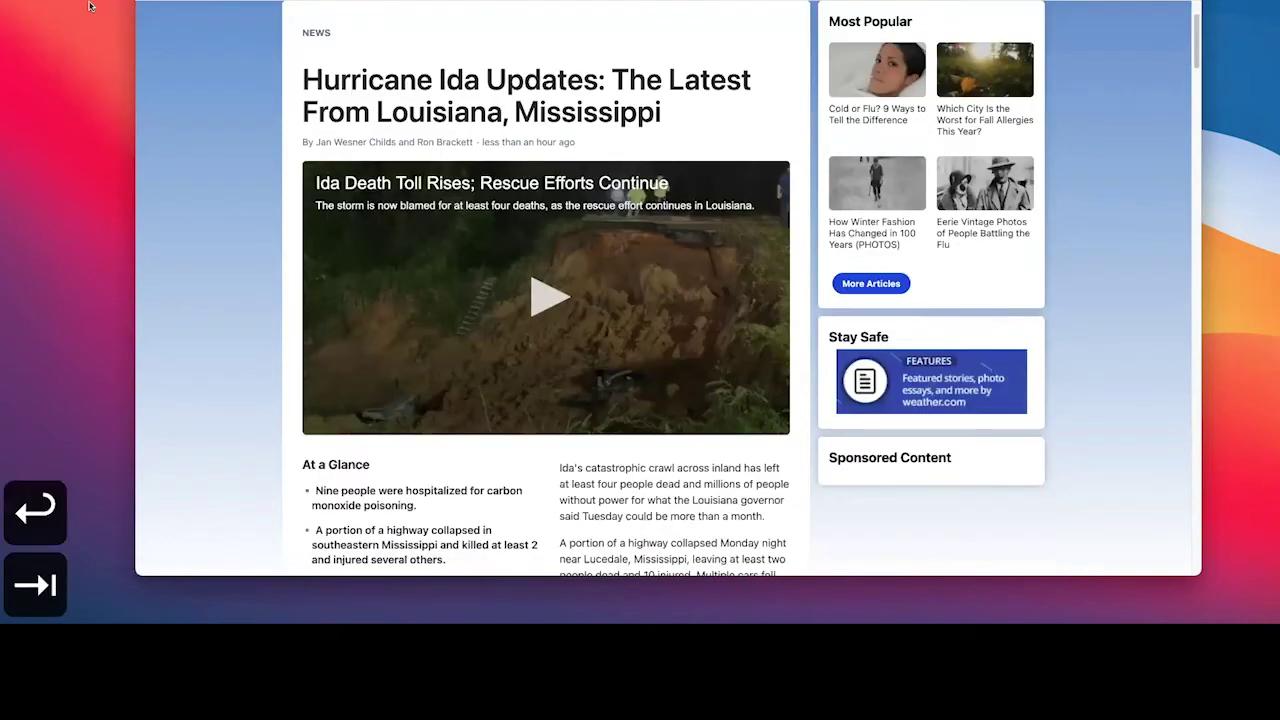
pyautogui.press('Tab')
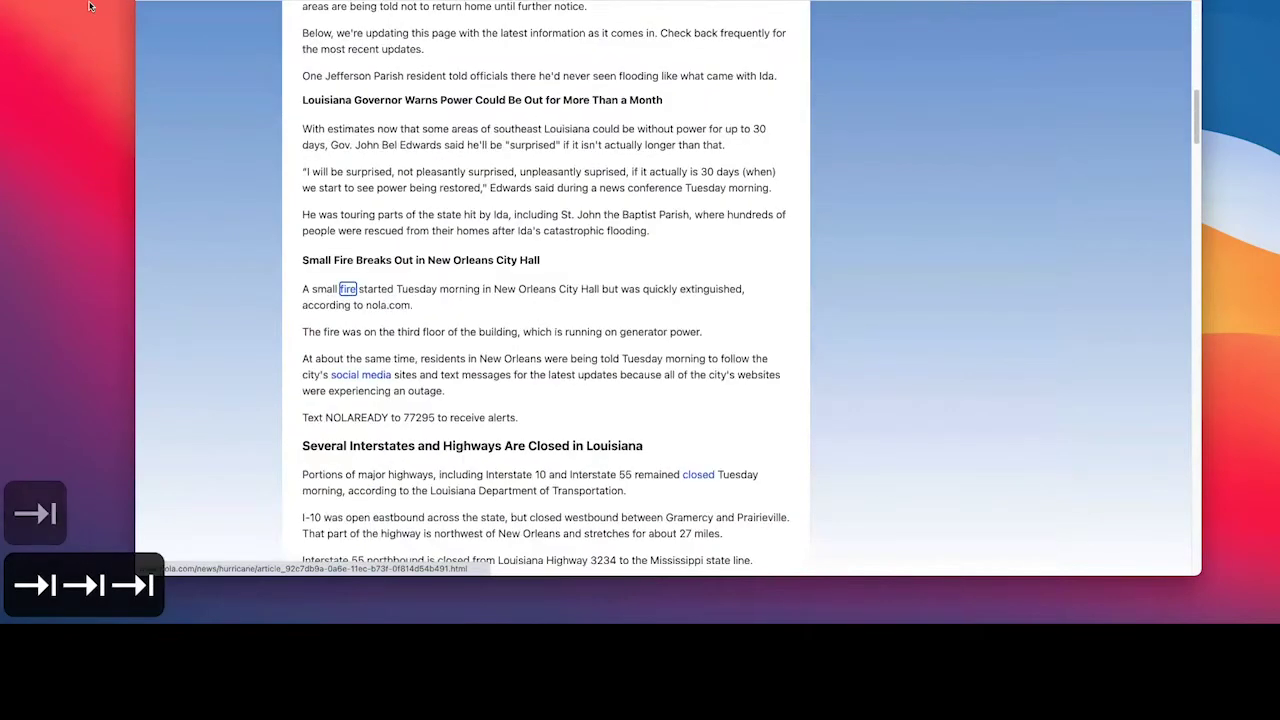
pyautogui.hotkey('shift', 'Tab')
pyautogui.hotkey('shift', 'Tab')
pyautogui.hotkey('shift', 'Tab')
pyautogui.hotkey('shift', 'Tab')
pyautogui.hotkey('shift', 'Tab')
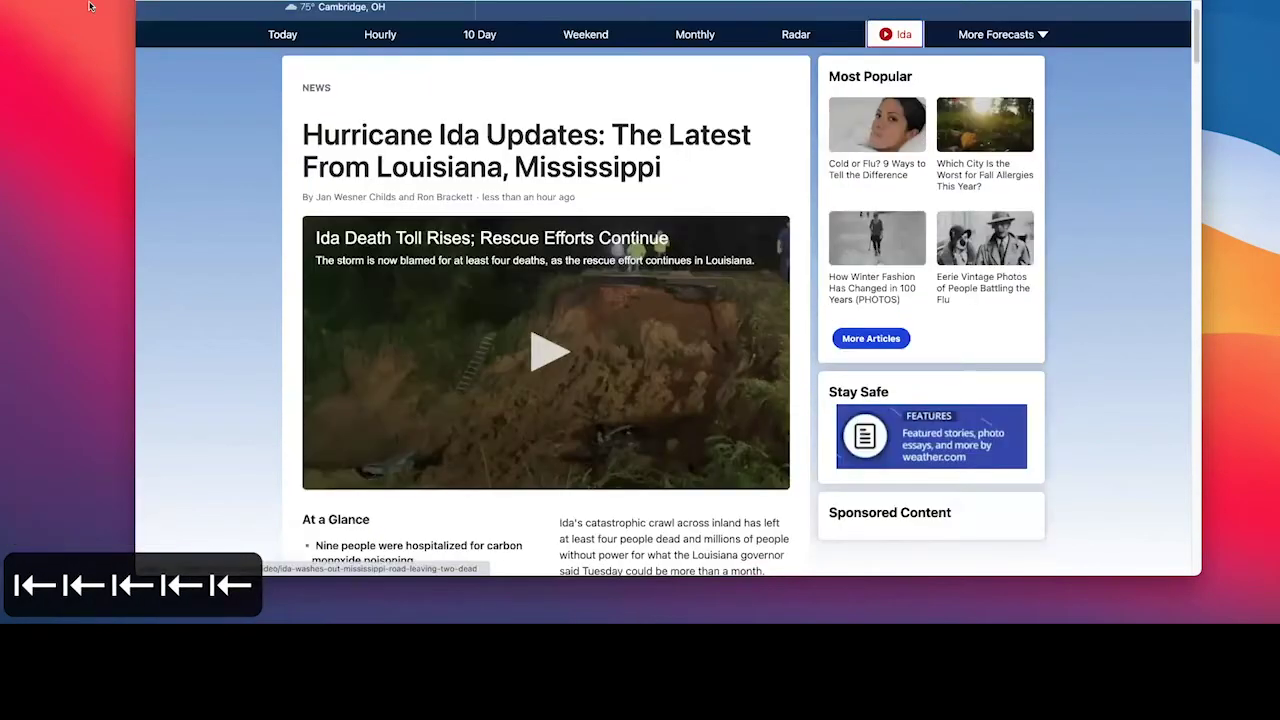
pyautogui.hotkey('shift', 'Tab')
pyautogui.hotkey('shift', 'Tab')
pyautogui.hotkey('shift', 'Tab')
pyautogui.hotkey('shift', 'Tab')
pyautogui.hotkey('shift', 'Tab')
pyautogui.hotkey('shift', 'Tab')
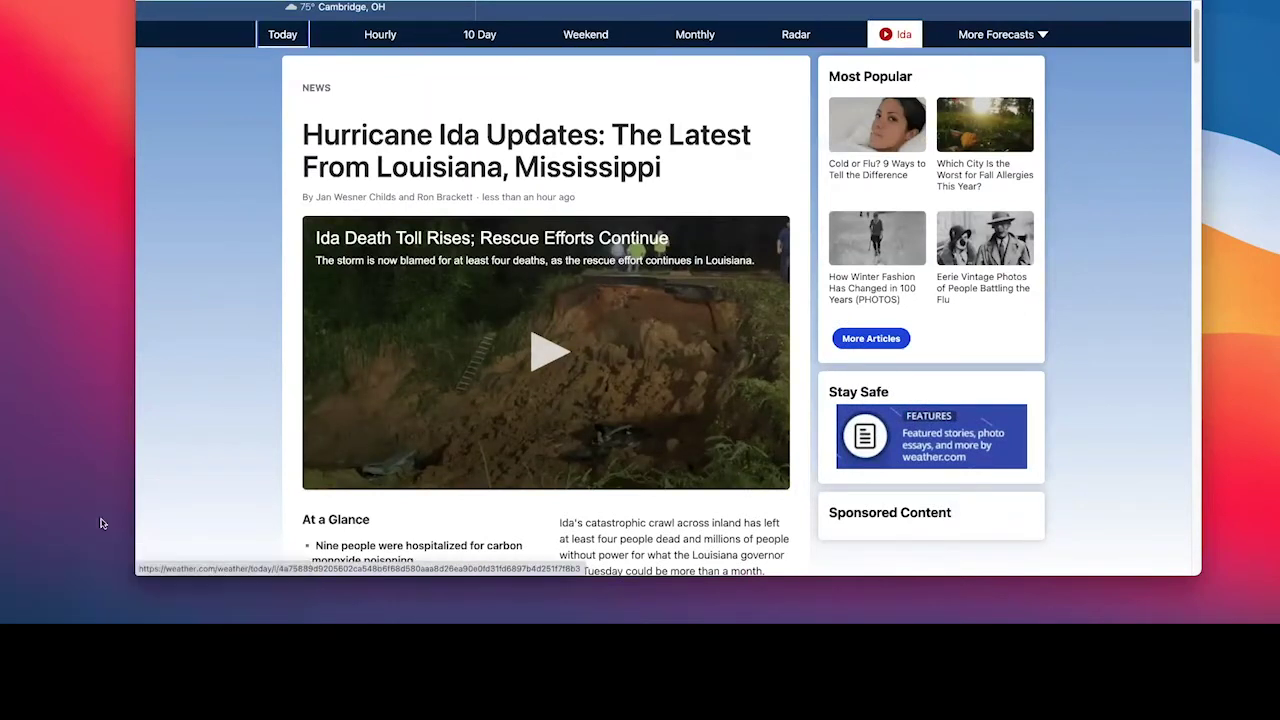
# - Scroll the WebAIM survey past the proficiency and employment charts to the Primary Screen Reader section
pyautogui.scroll(2, 167, 343)
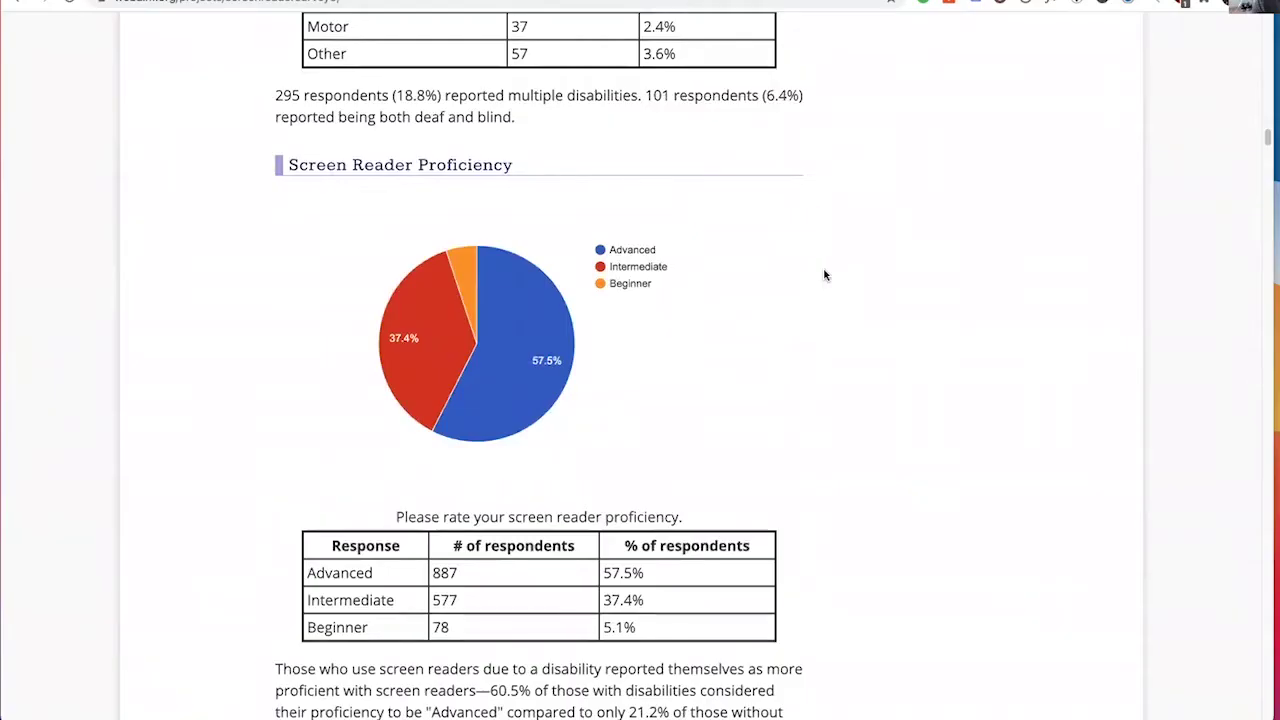
pyautogui.scroll(-8, 813, 265)
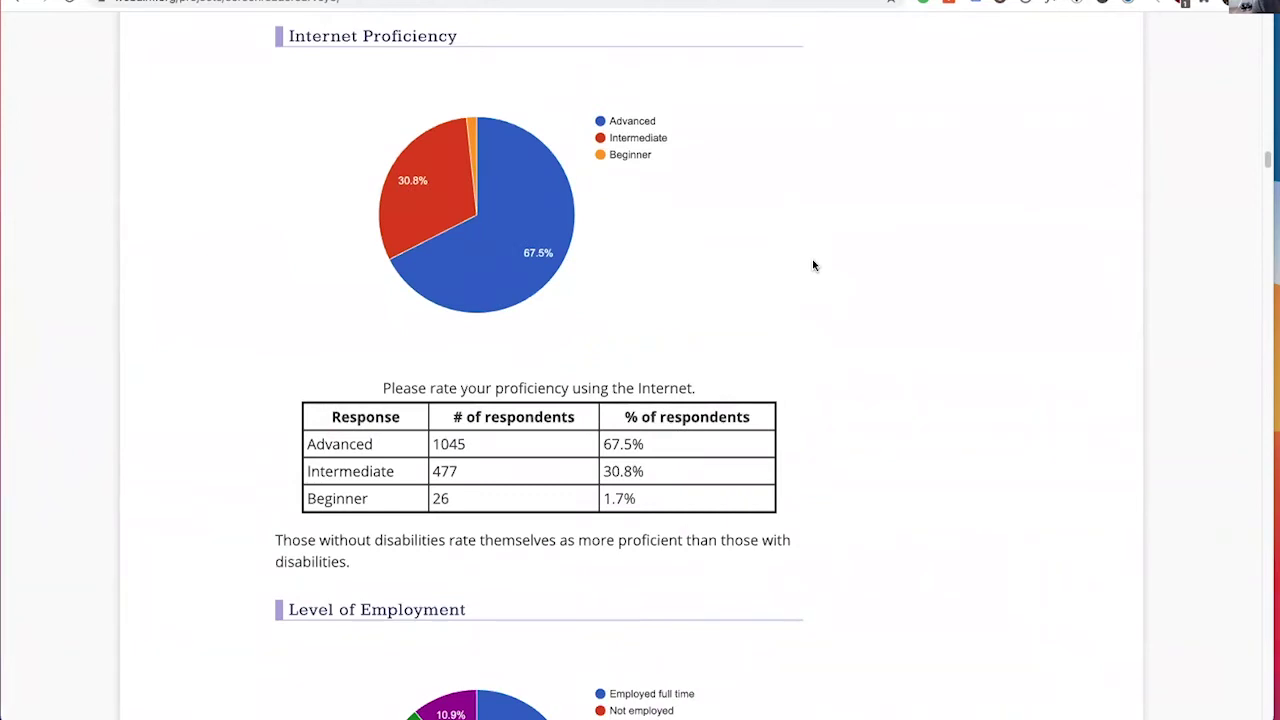
pyautogui.scroll(-5, 813, 265)
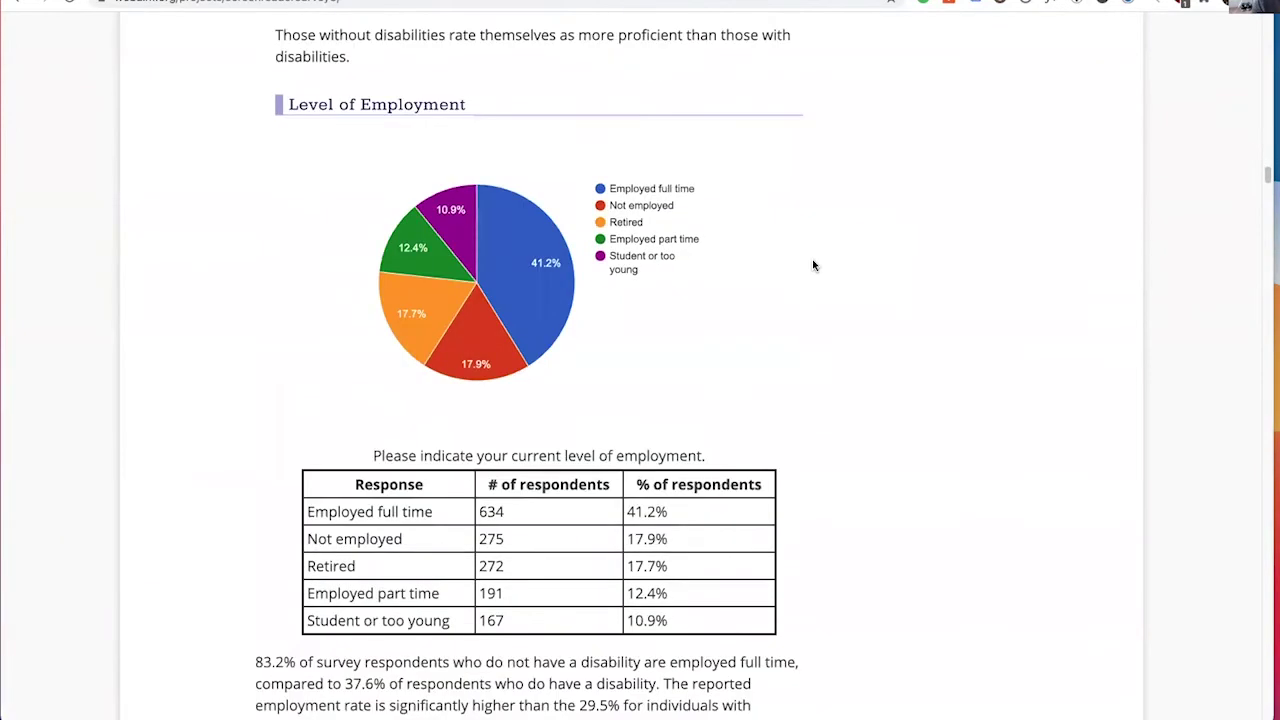
pyautogui.scroll(-7, 813, 265)
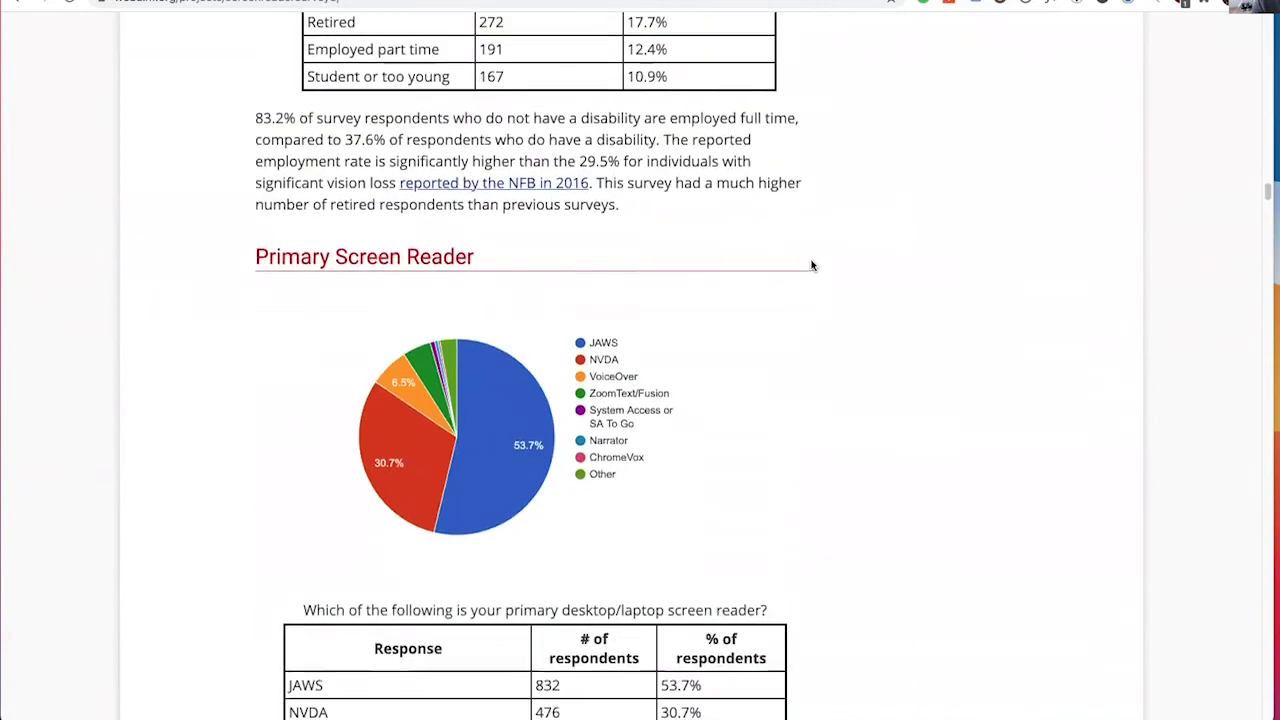
pyautogui.scroll(1, 813, 265)
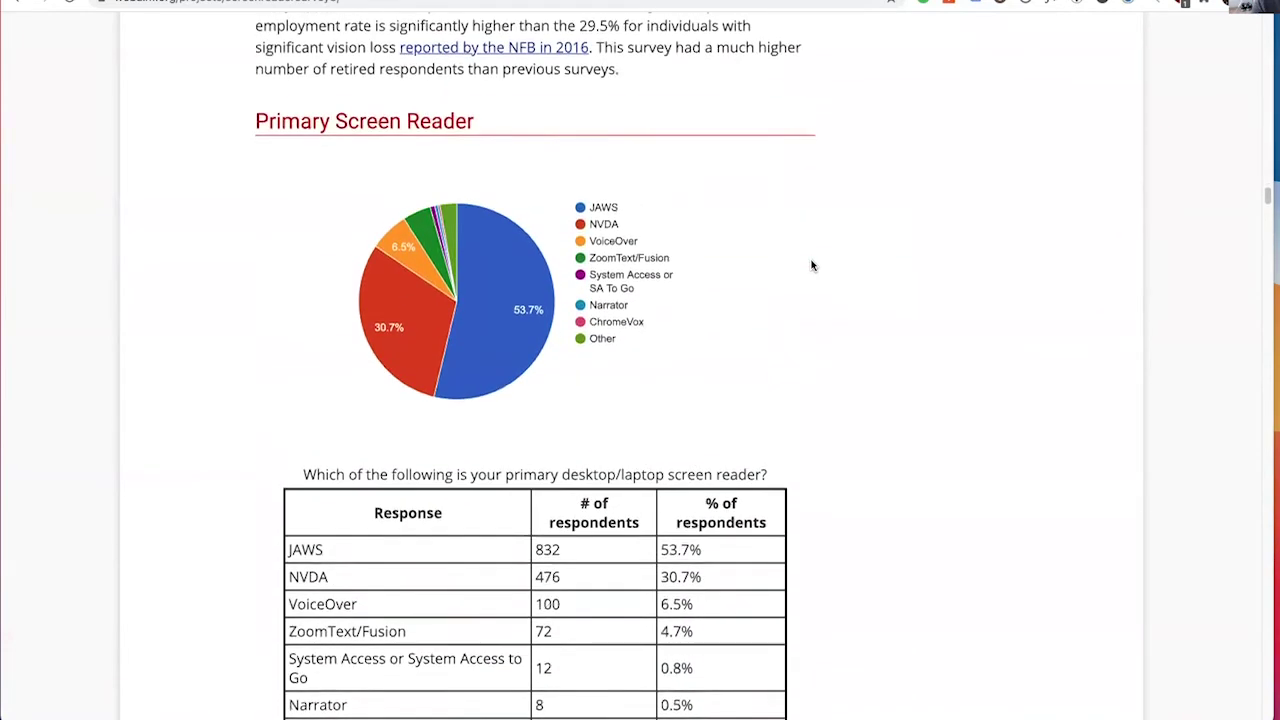
pyautogui.scroll(-1, 813, 265)
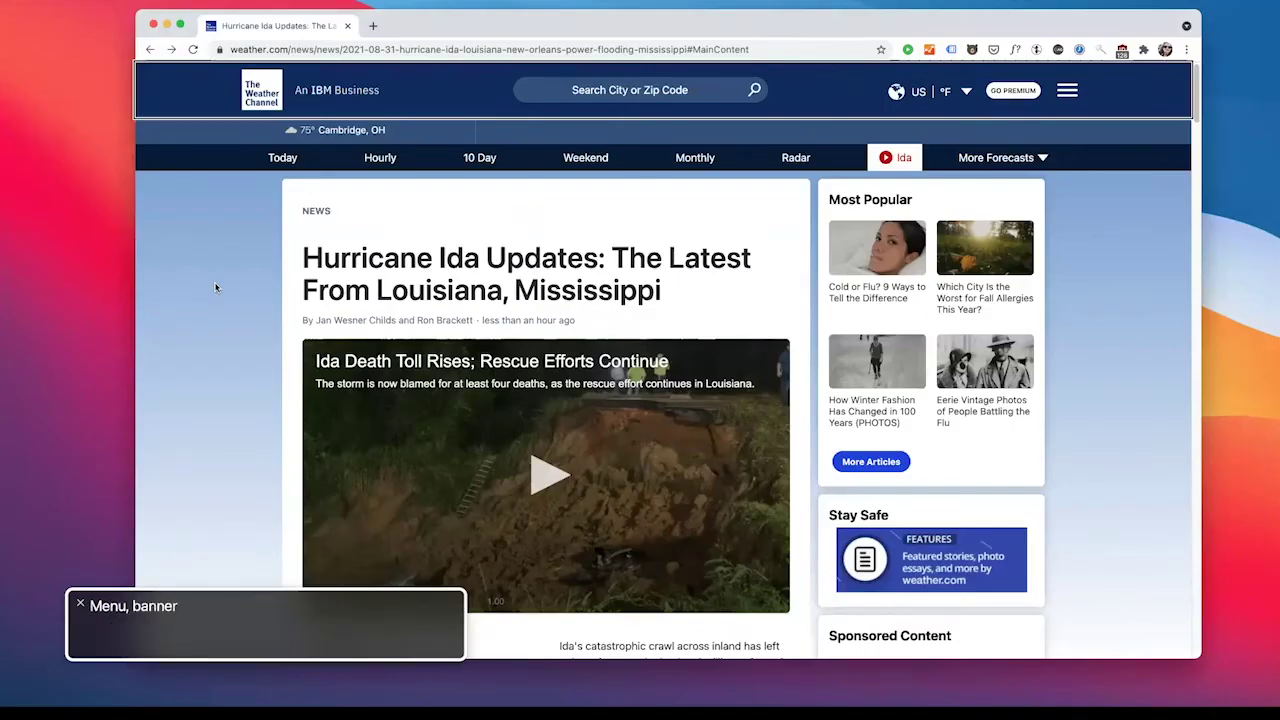
# - Move through the header's skip link, home link, IBM logo, search and US °F units setting
pyautogui.press('Tab')
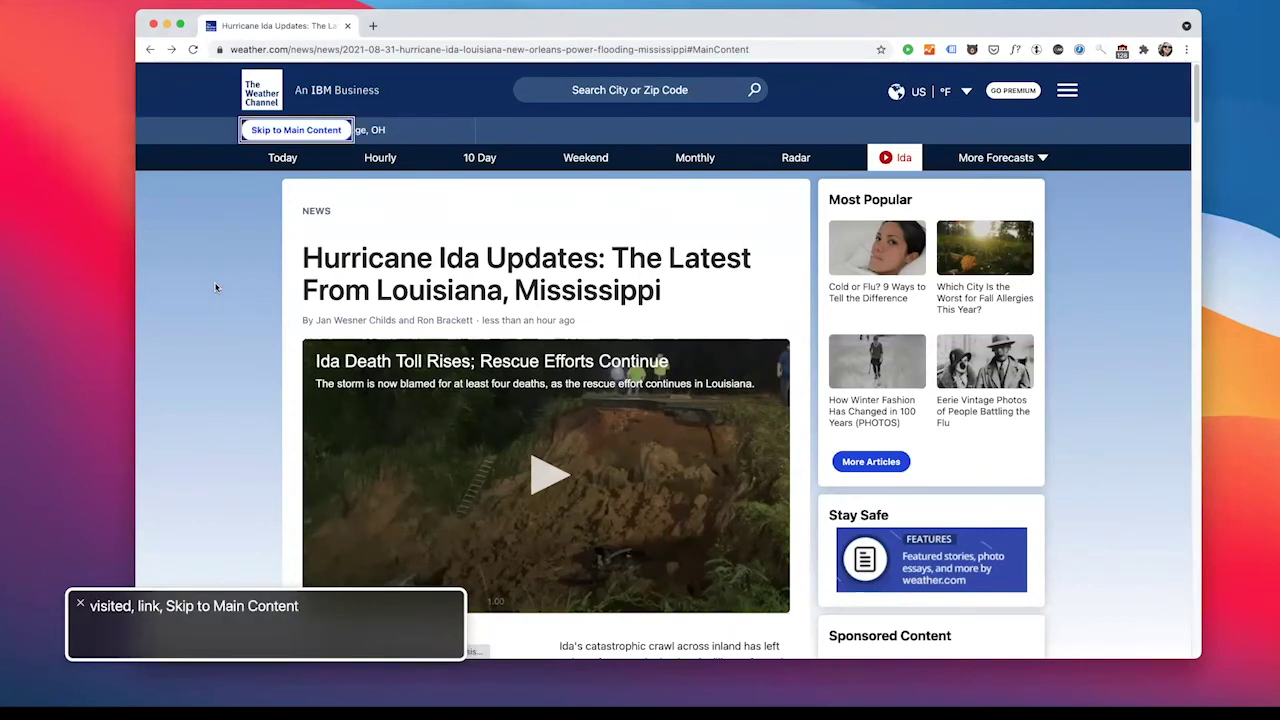
pyautogui.press('Tab')
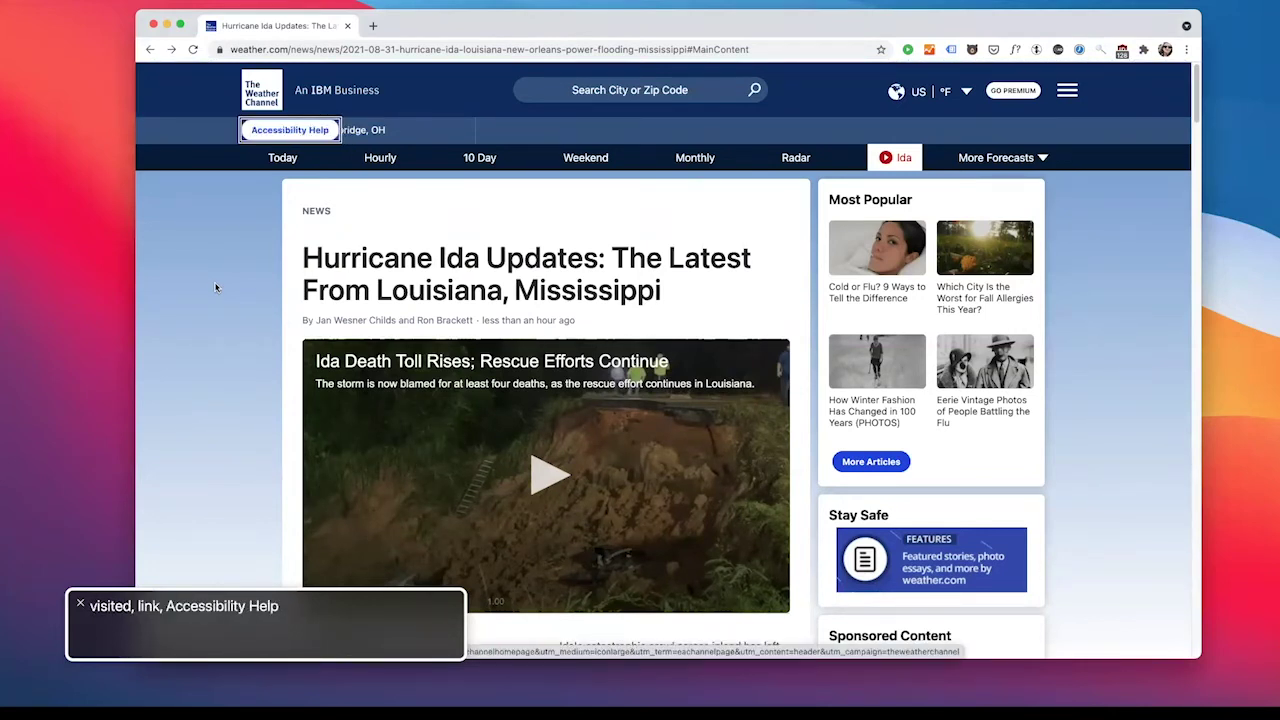
pyautogui.press('Tab')
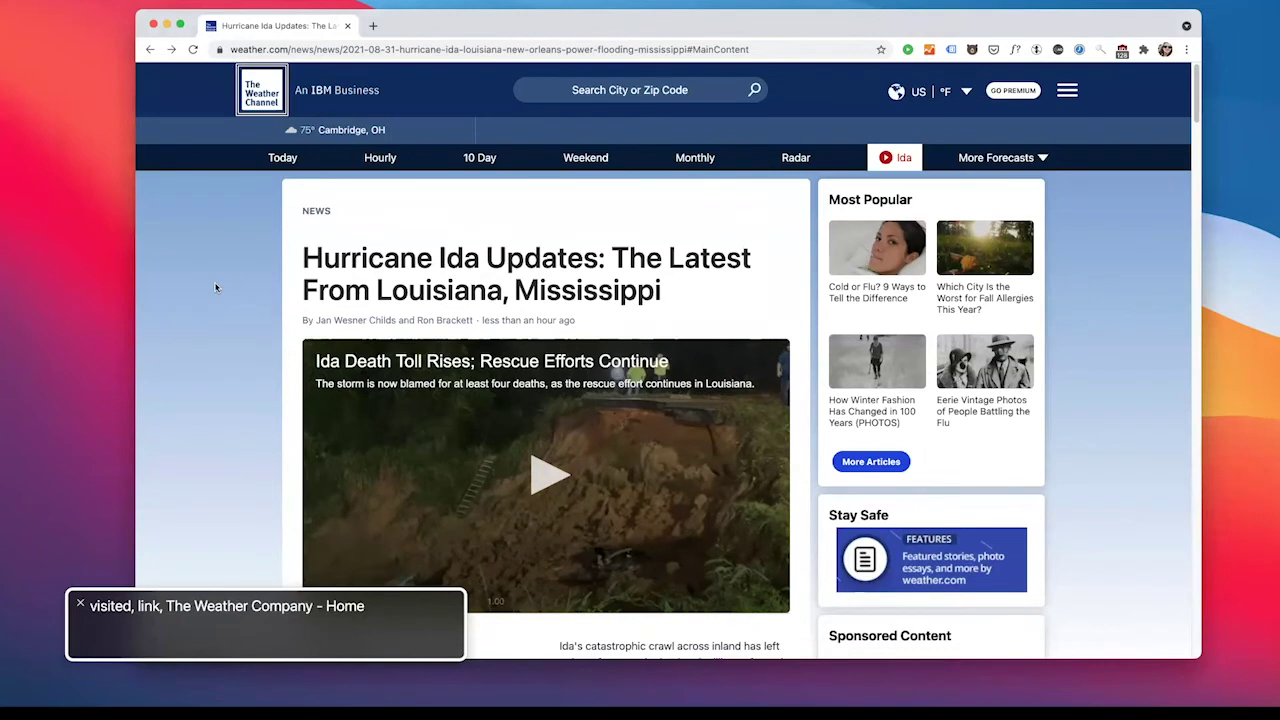
pyautogui.hotkey('ctrl', 'alt', 'Right')
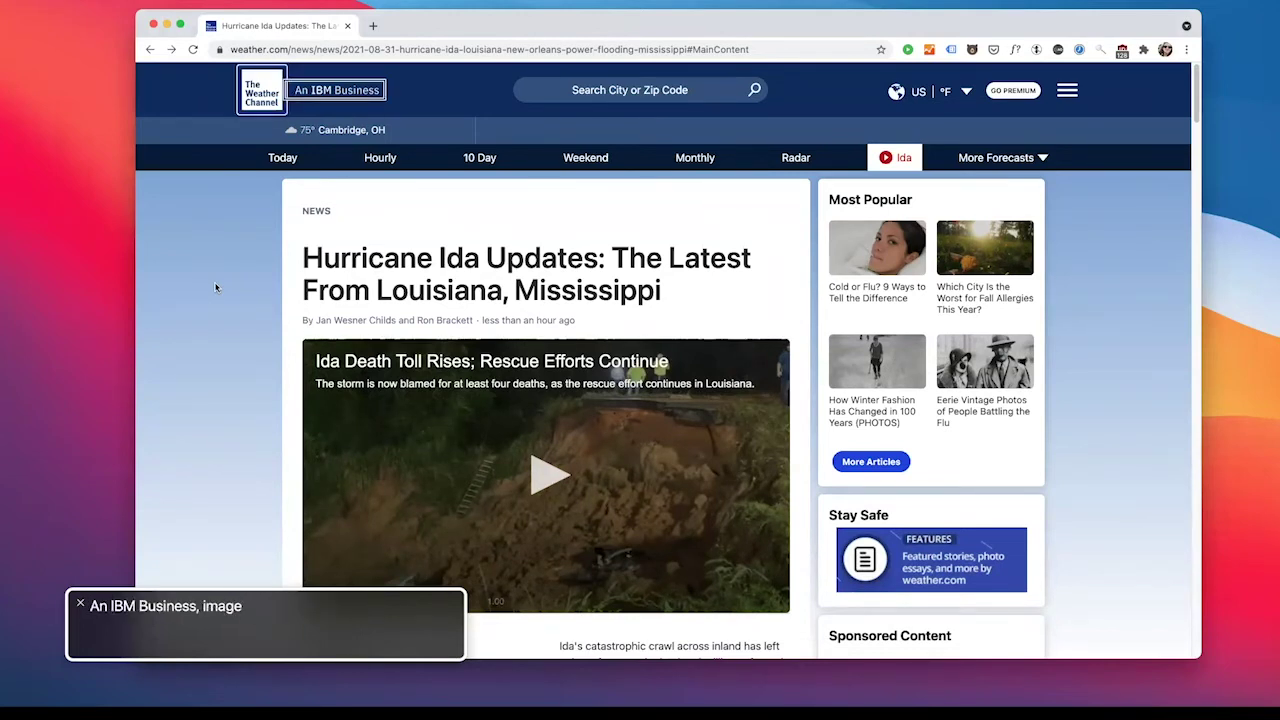
pyautogui.press('Tab')
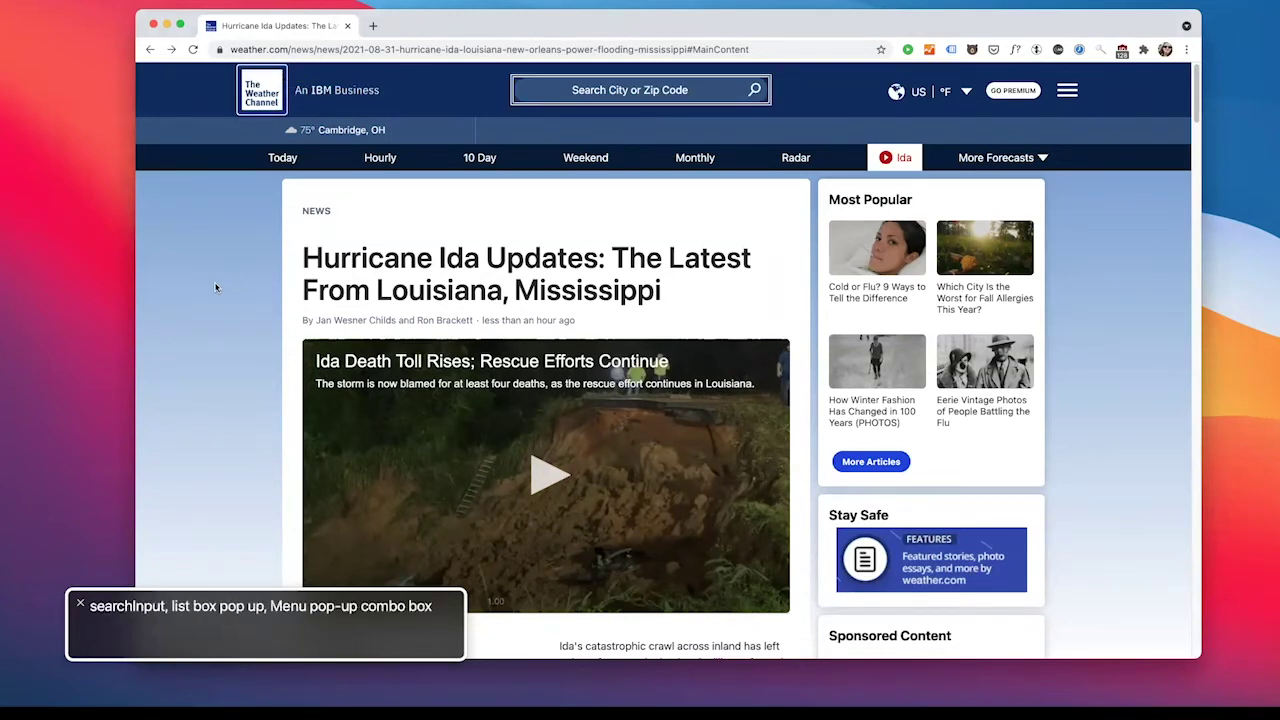
pyautogui.press('Tab')
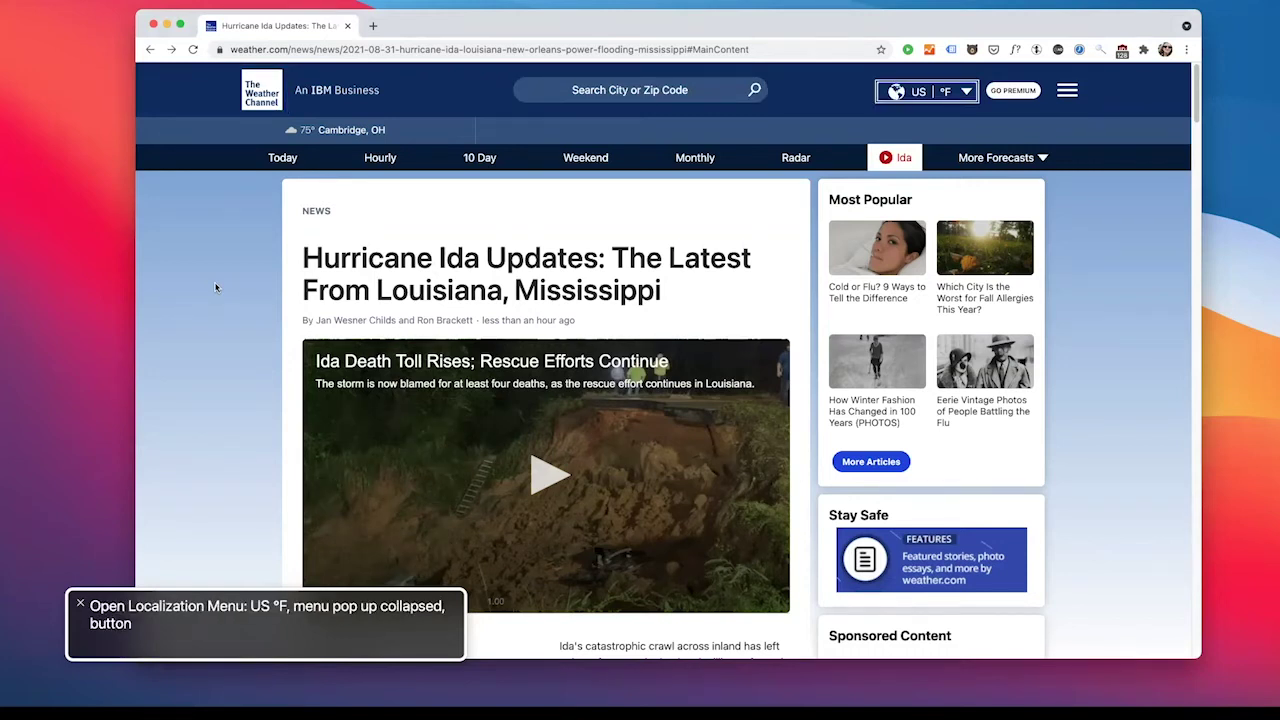
pyautogui.hotkey('ctrl', 'alt', 'Right')
pyautogui.hotkey('ctrl', 'alt', 'Right')
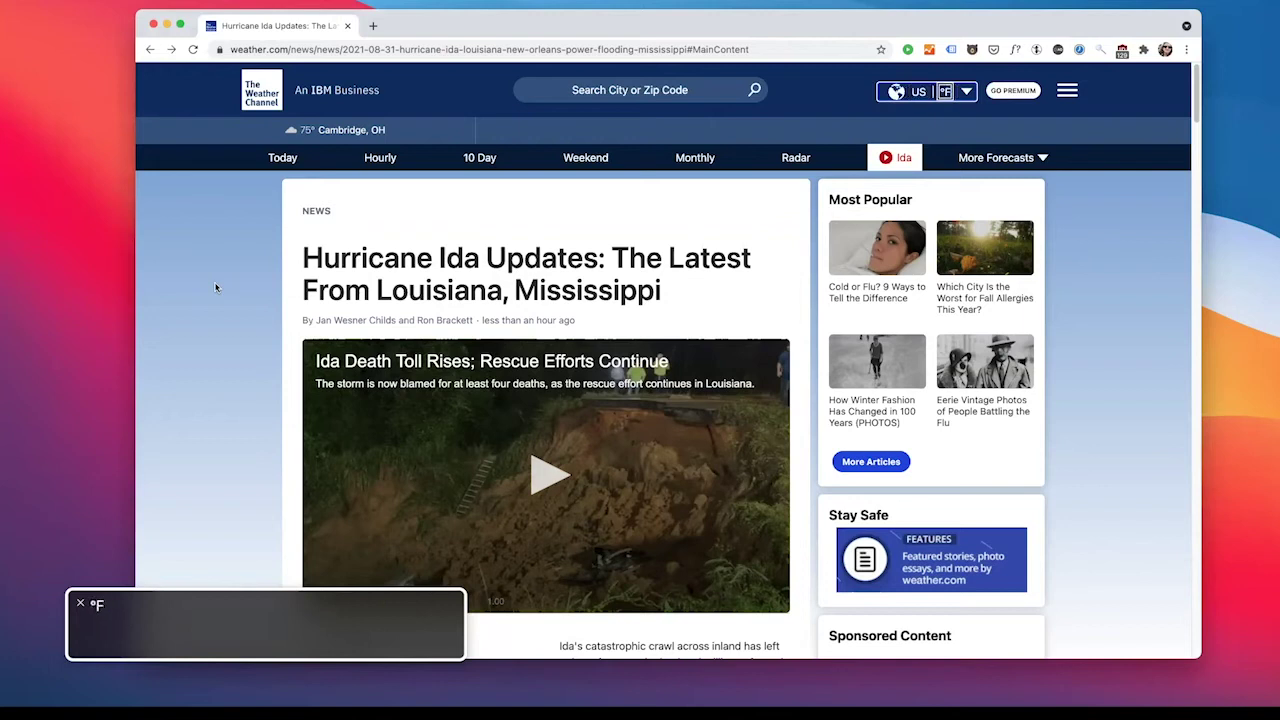
pyautogui.hotkey('ctrl', 'alt', 'Right')
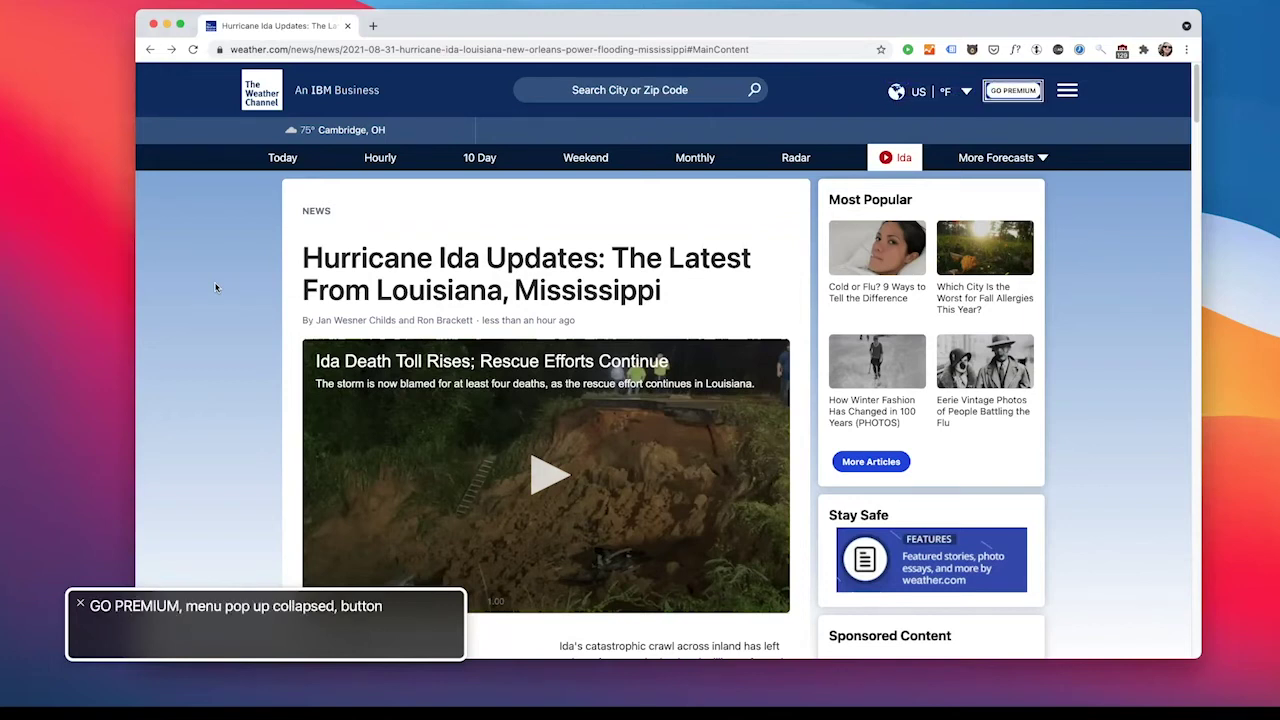
# - Read on through the premium offer, navigation, 75° temperature and Today, Hourly, Weekend forecasts
pyautogui.hotkey('ctrl', 'alt', 'Right')
pyautogui.hotkey('ctrl', 'alt', 'Right')
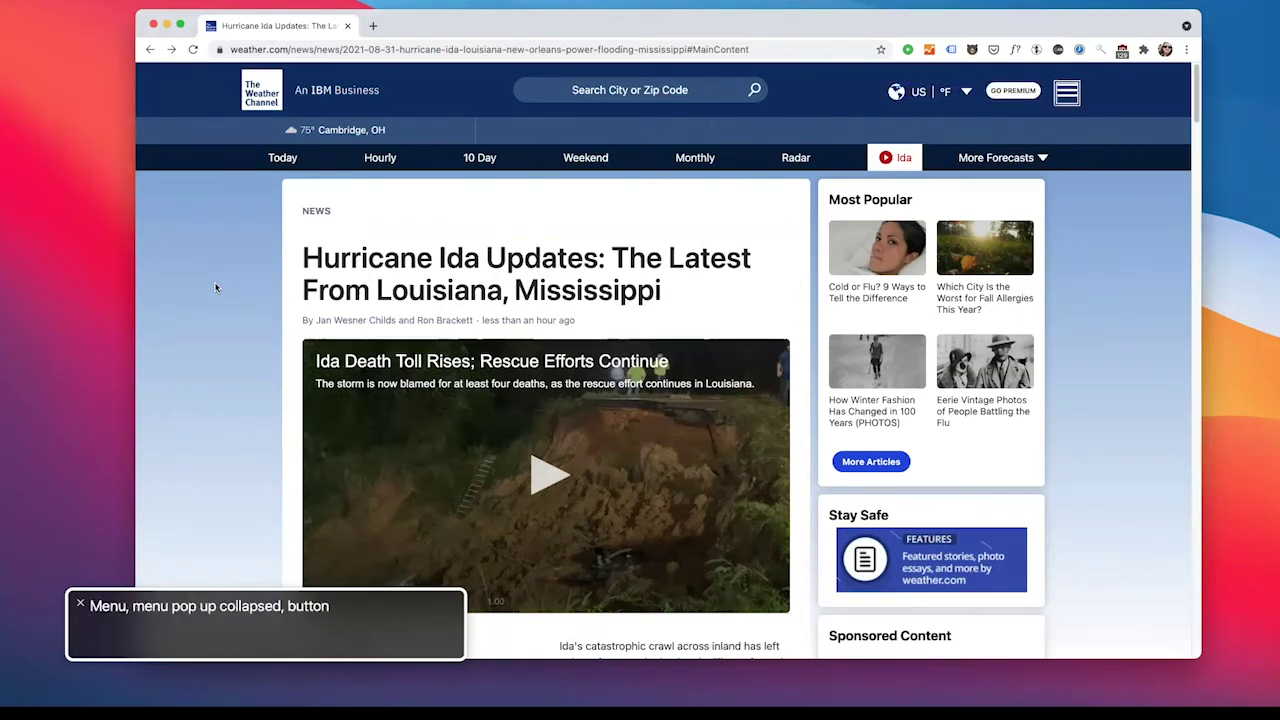
pyautogui.hotkey('ctrl', 'alt', 'Right')
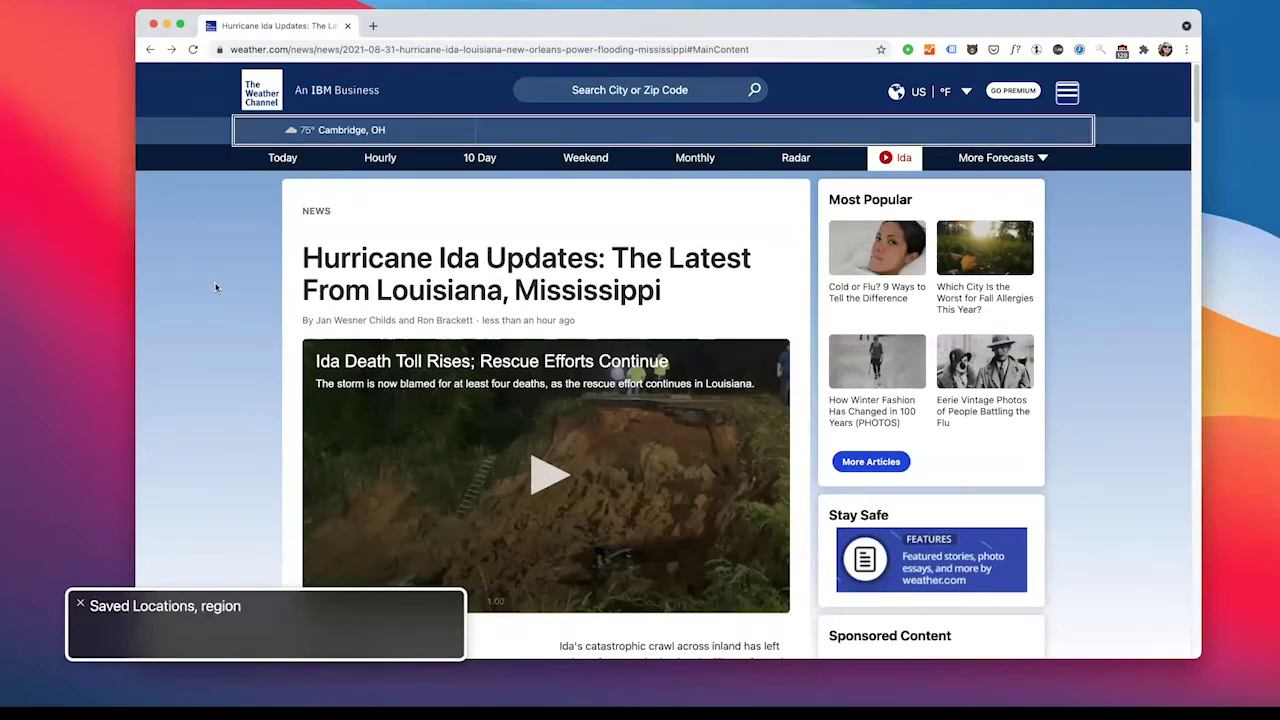
pyautogui.hotkey('ctrl', 'alt', 'Right')
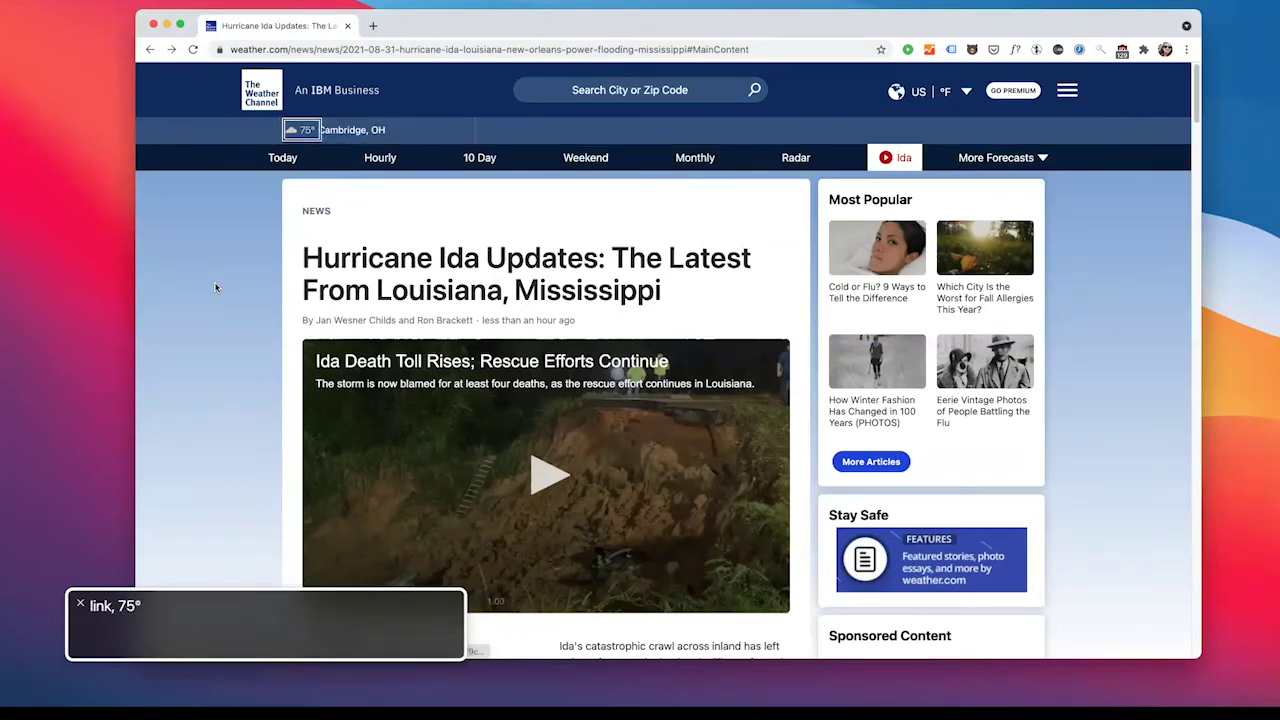
pyautogui.hotkey('ctrl', 'alt', 'Right')
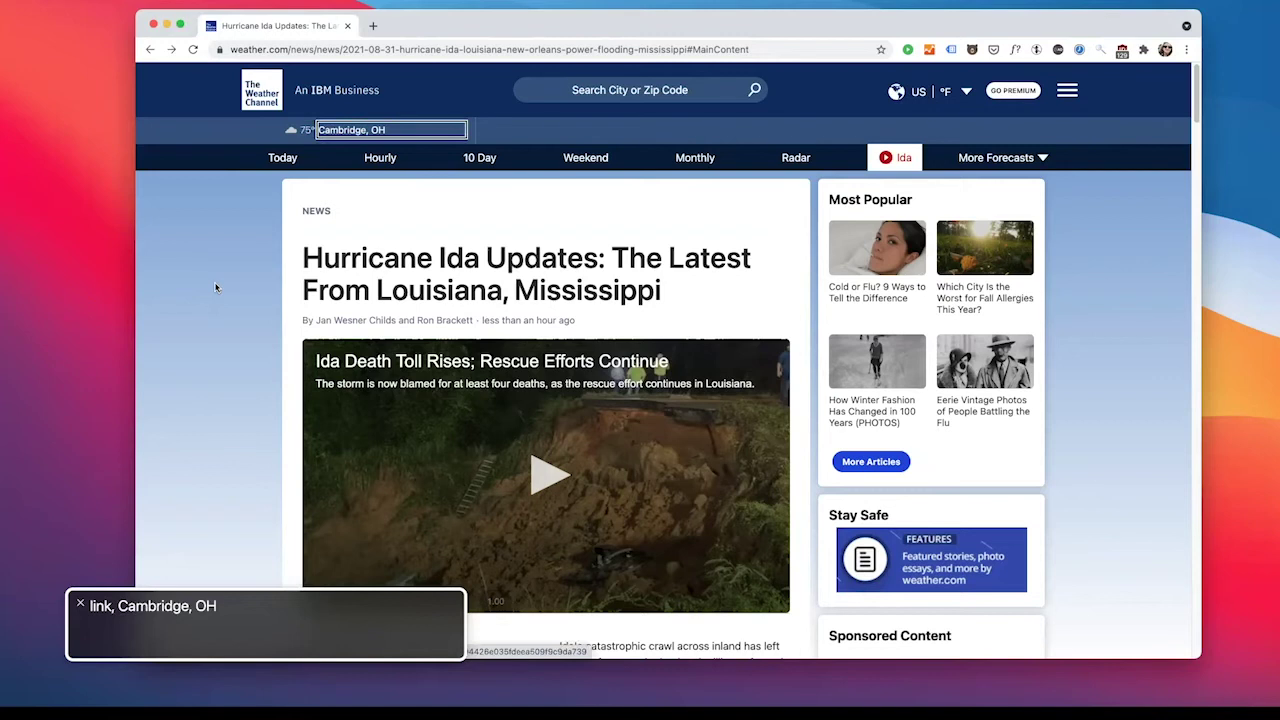
pyautogui.hotkey('ctrl', 'alt', 'Right')
pyautogui.hotkey('ctrl', 'alt', 'Right')
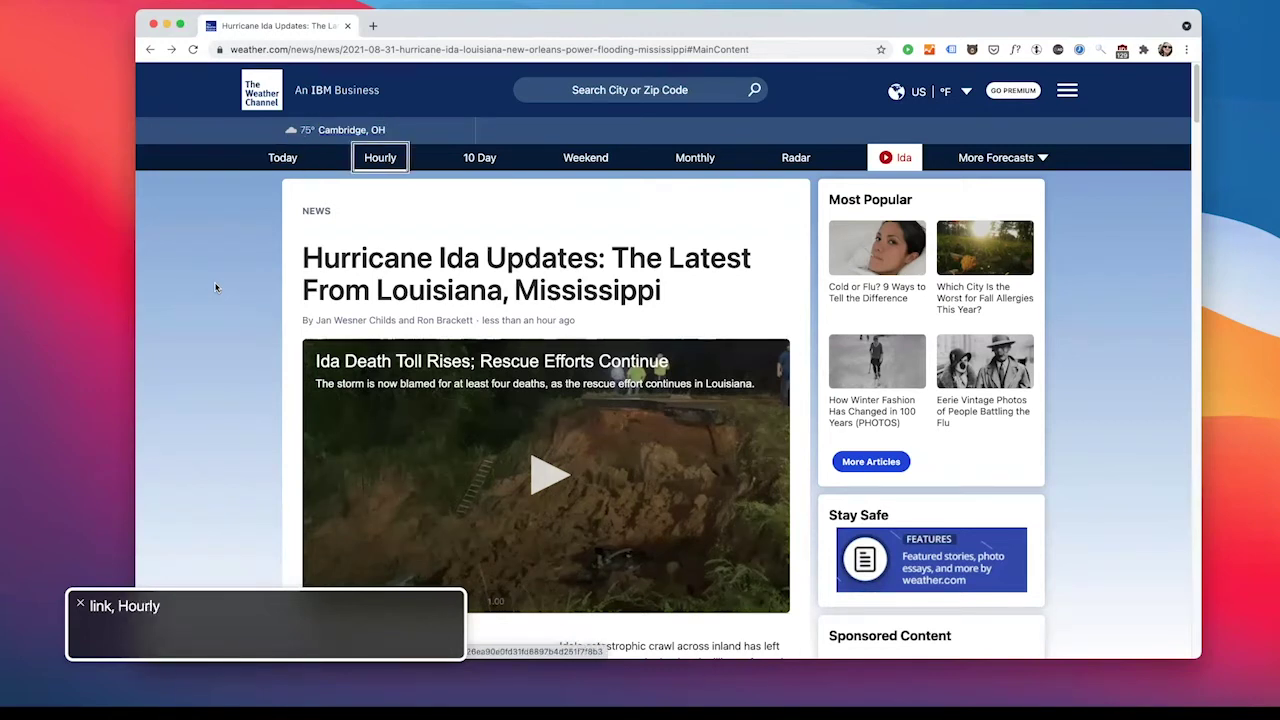
pyautogui.hotkey('ctrl', 'alt', 'Right')
pyautogui.hotkey('ctrl', 'alt', 'Right')
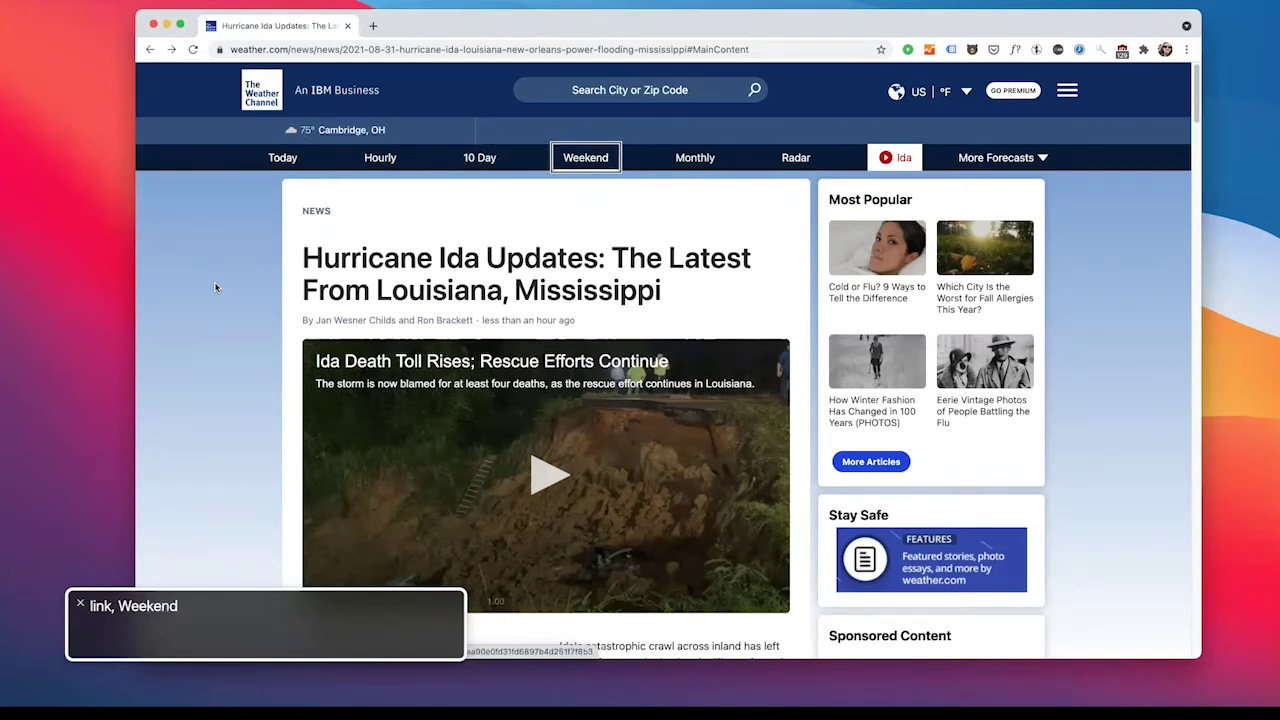
pyautogui.hotkey('ctrl', 'alt', 'Right')
# - Advance past Radar and the article's casualty and rainfall sentences to hear the highway photo's alt text
pyautogui.hotkey('ctrl', 'alt', 'Right')
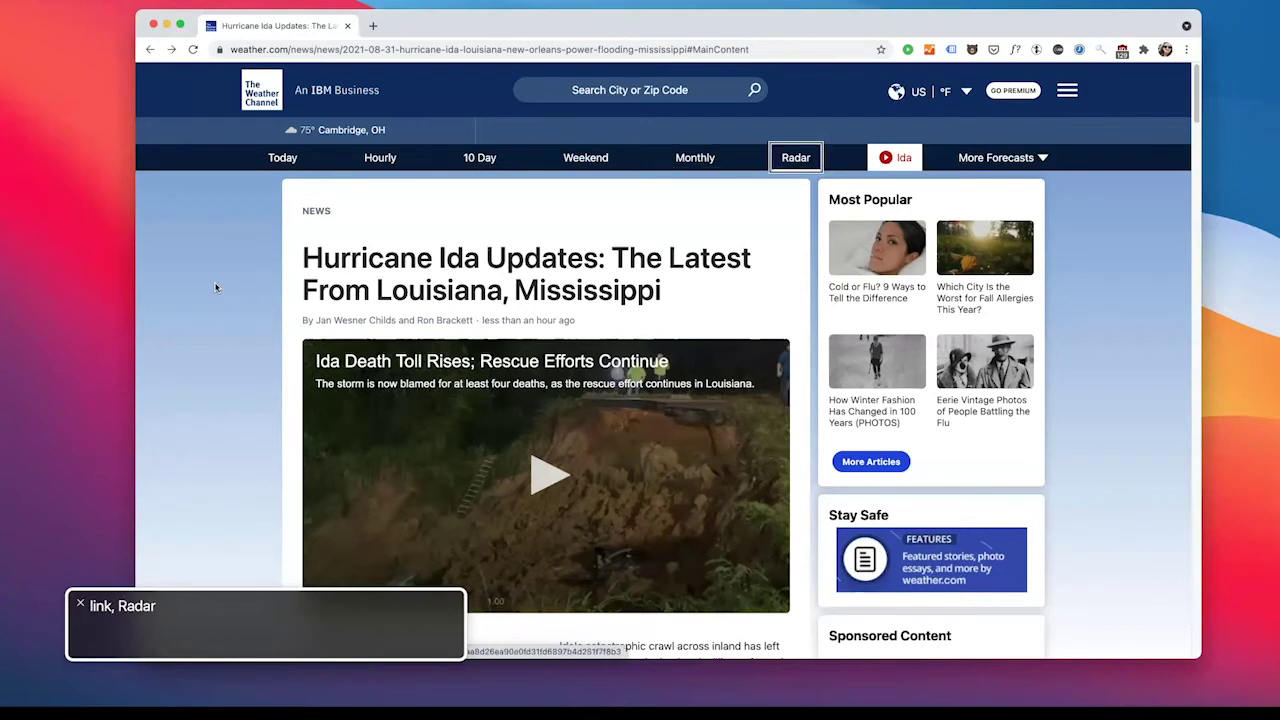
pyautogui.hotkey('ctrl', 'alt', 'Right')
pyautogui.hotkey('ctrl', 'alt', 'Right')
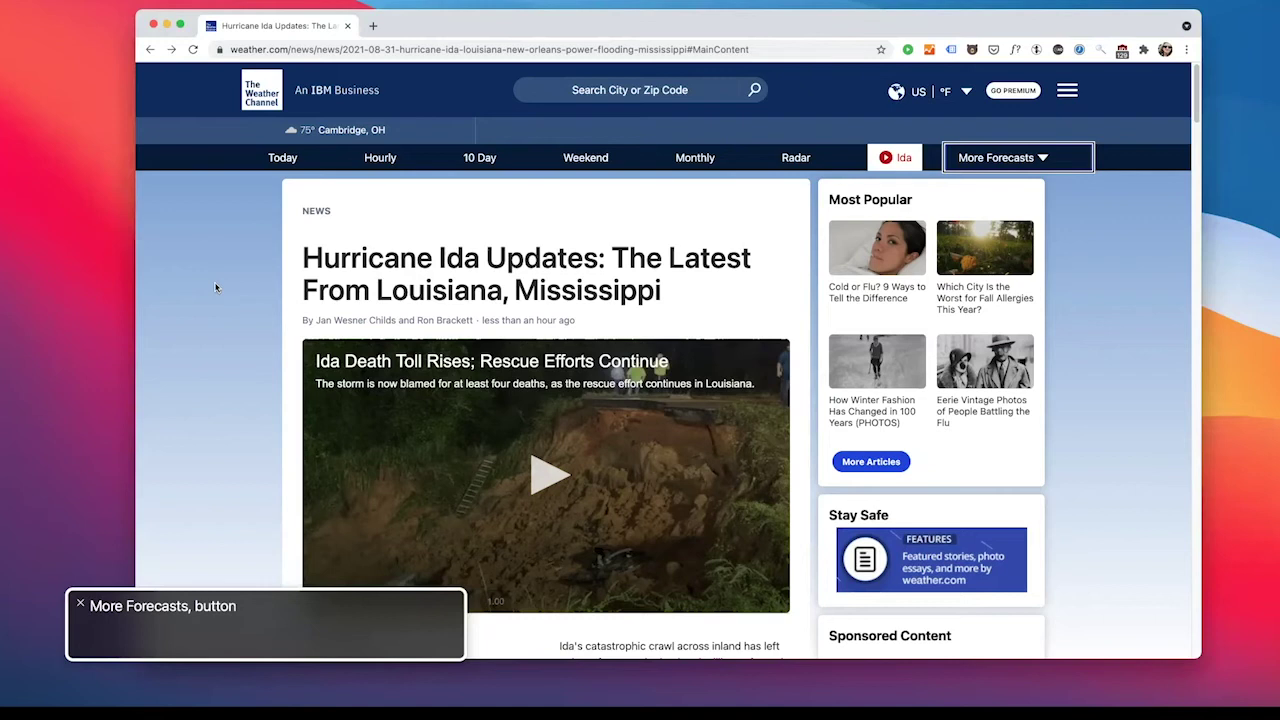
pyautogui.hotkey('ctrl', 'alt', 'Right')
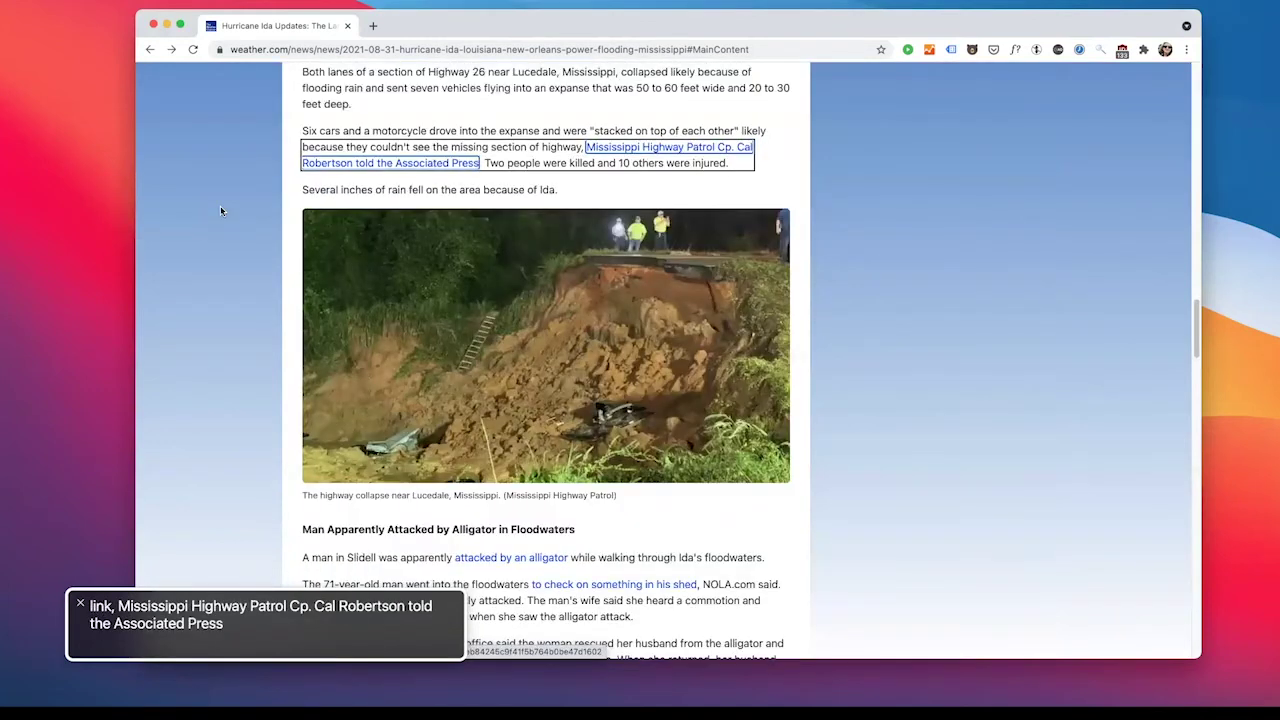
pyautogui.hotkey('ctrl', 'alt', 'Right')
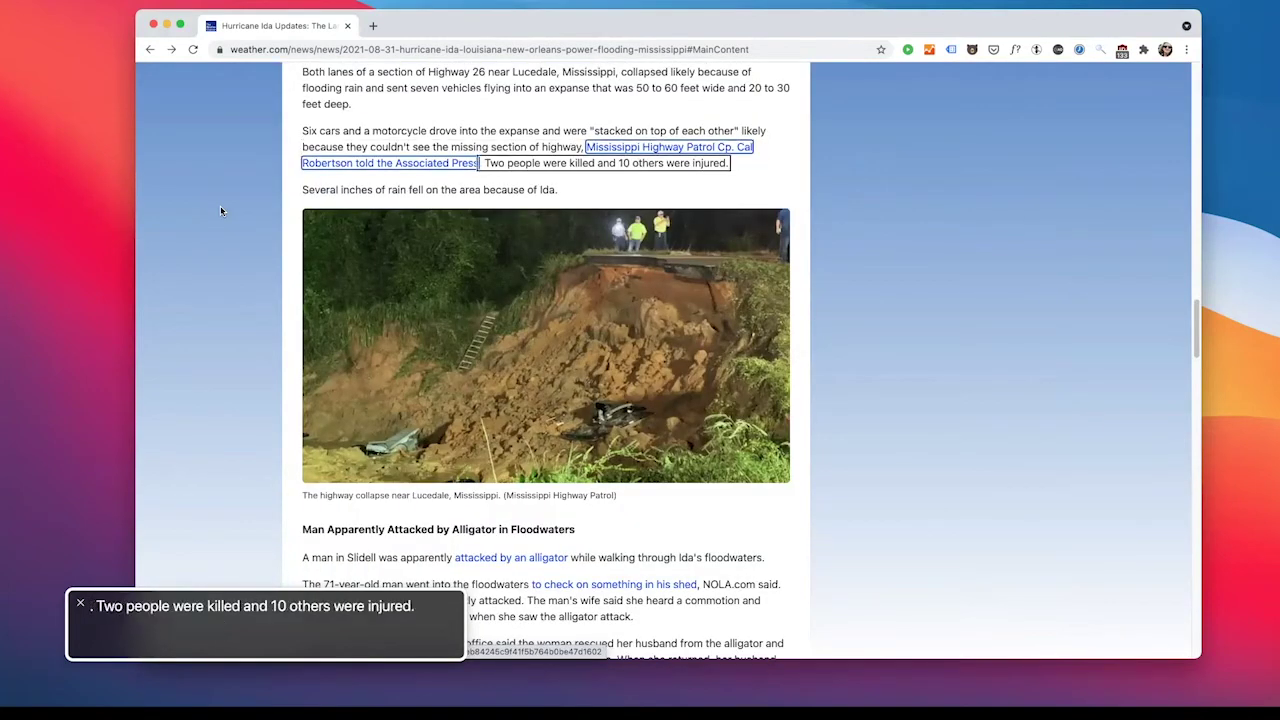
pyautogui.hotkey('ctrl', 'alt', 'Right')
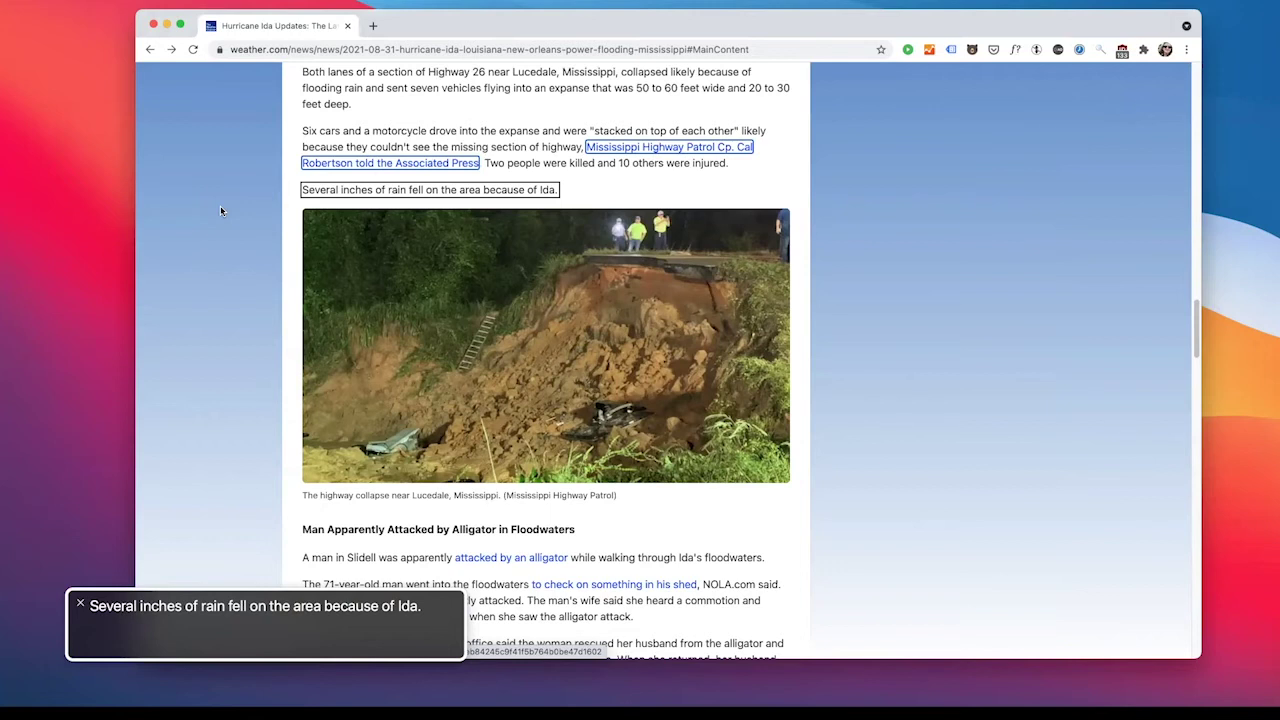
pyautogui.hotkey('ctrl', 'alt', 'Right')
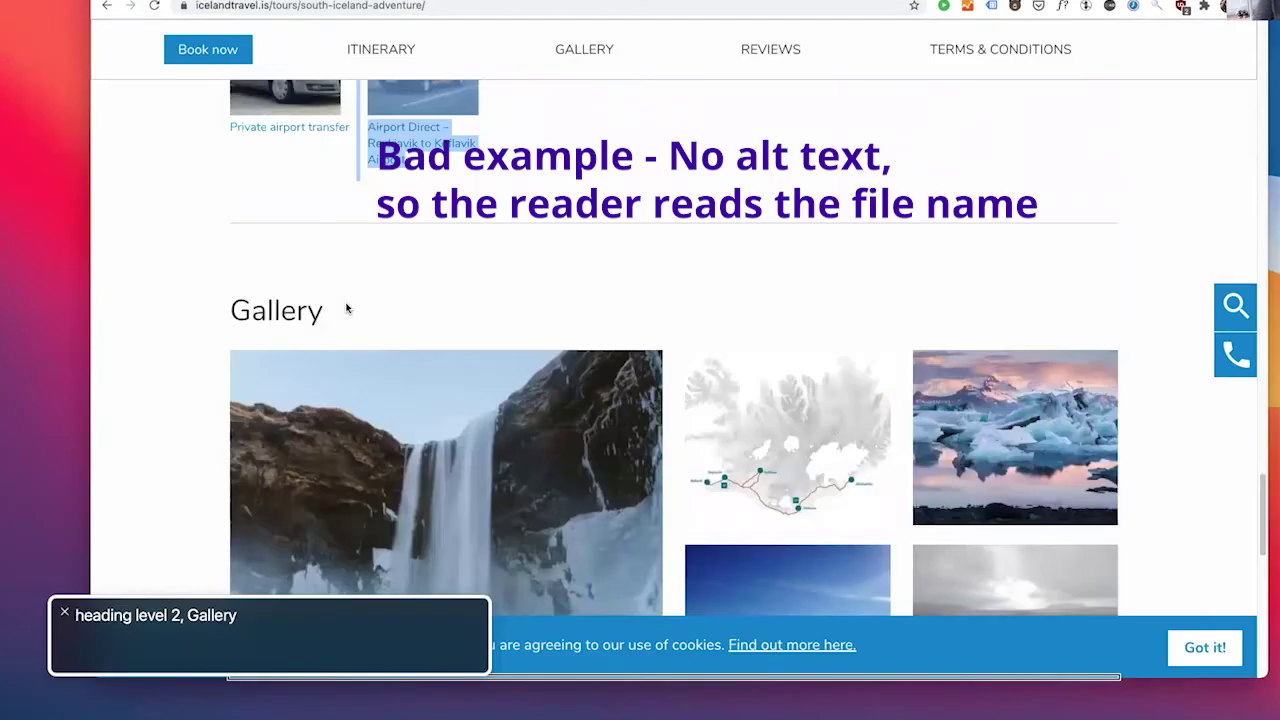
# - Hear the waterfall, map, glacier lagoon and Diamond Beach gallery images announced by file name
pyautogui.hotkey('ctrl', 'alt', 'Right')
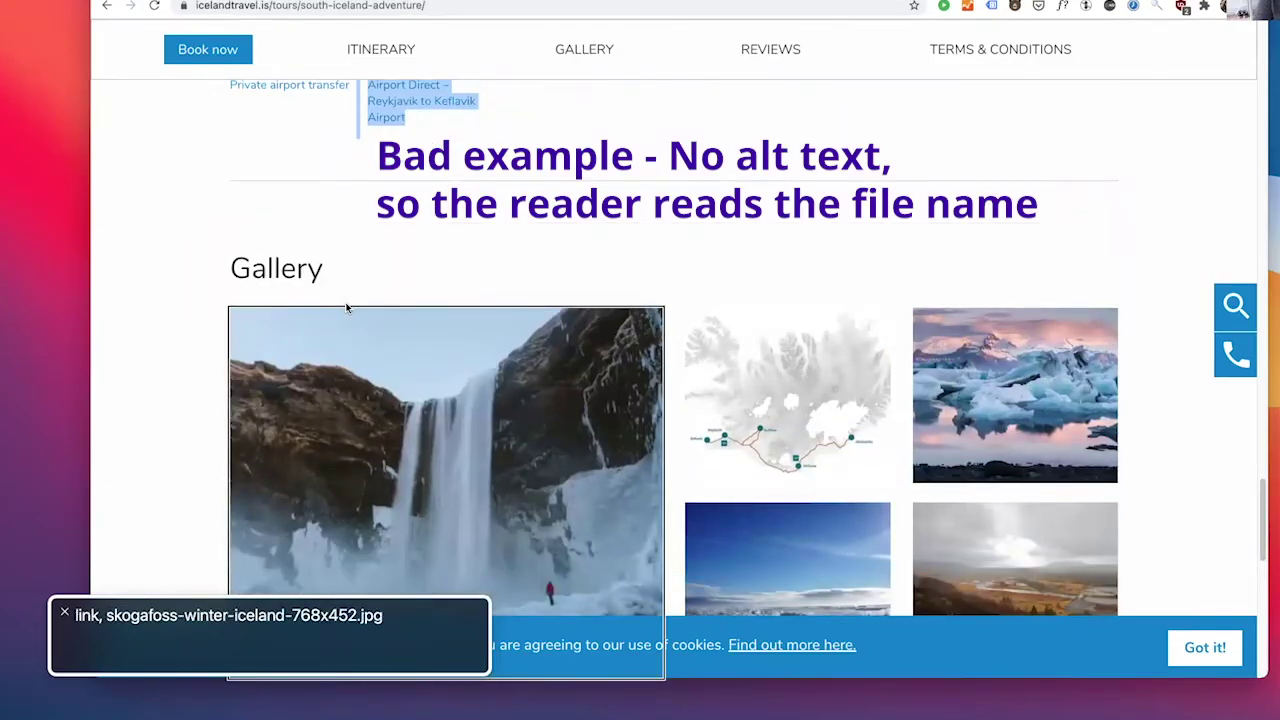
pyautogui.hotkey('ctrl', 'alt', 'Right')
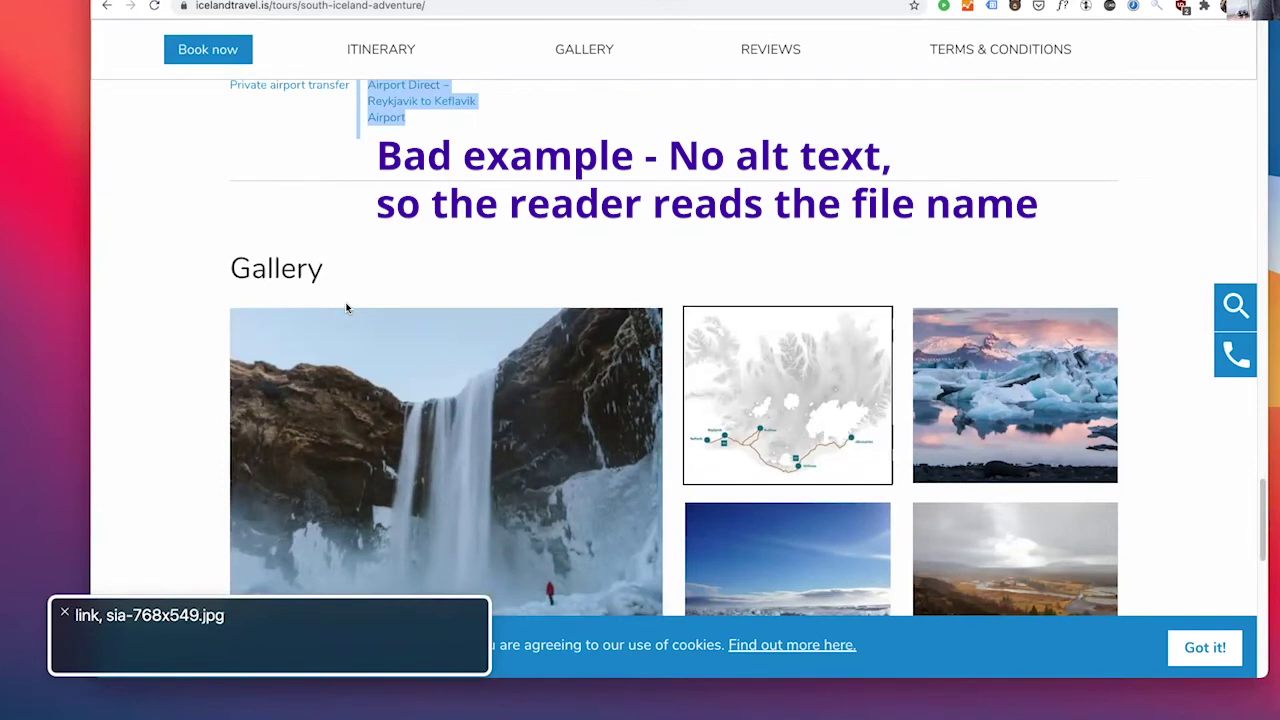
pyautogui.hotkey('ctrl', 'alt', 'Right')
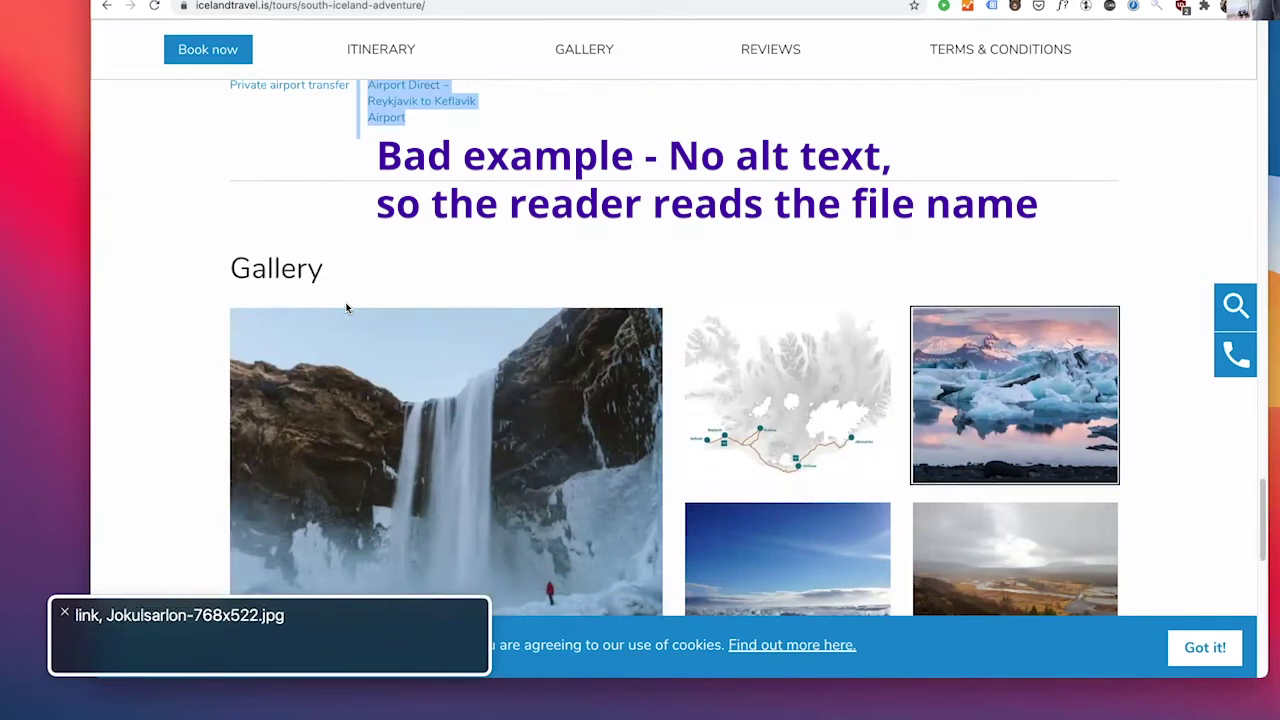
pyautogui.hotkey('ctrl', 'alt', 'Right')
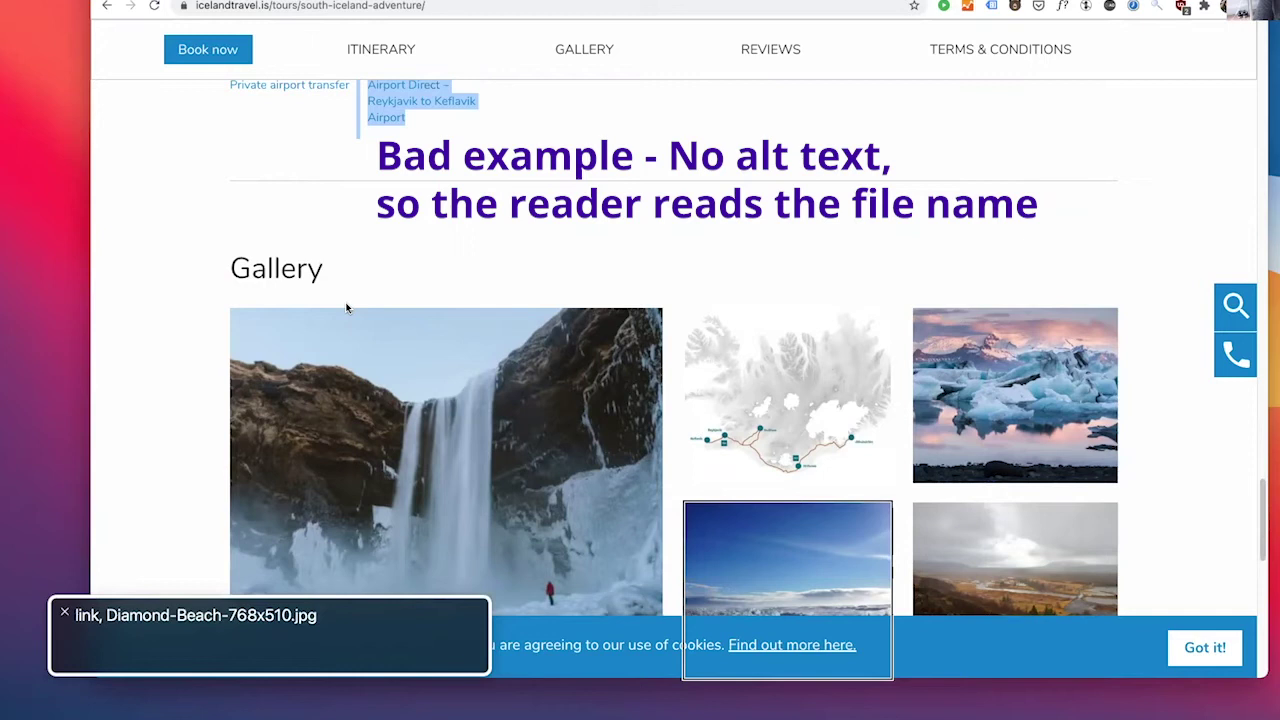
pyautogui.hotkey('ctrl', 'alt', 'Right')
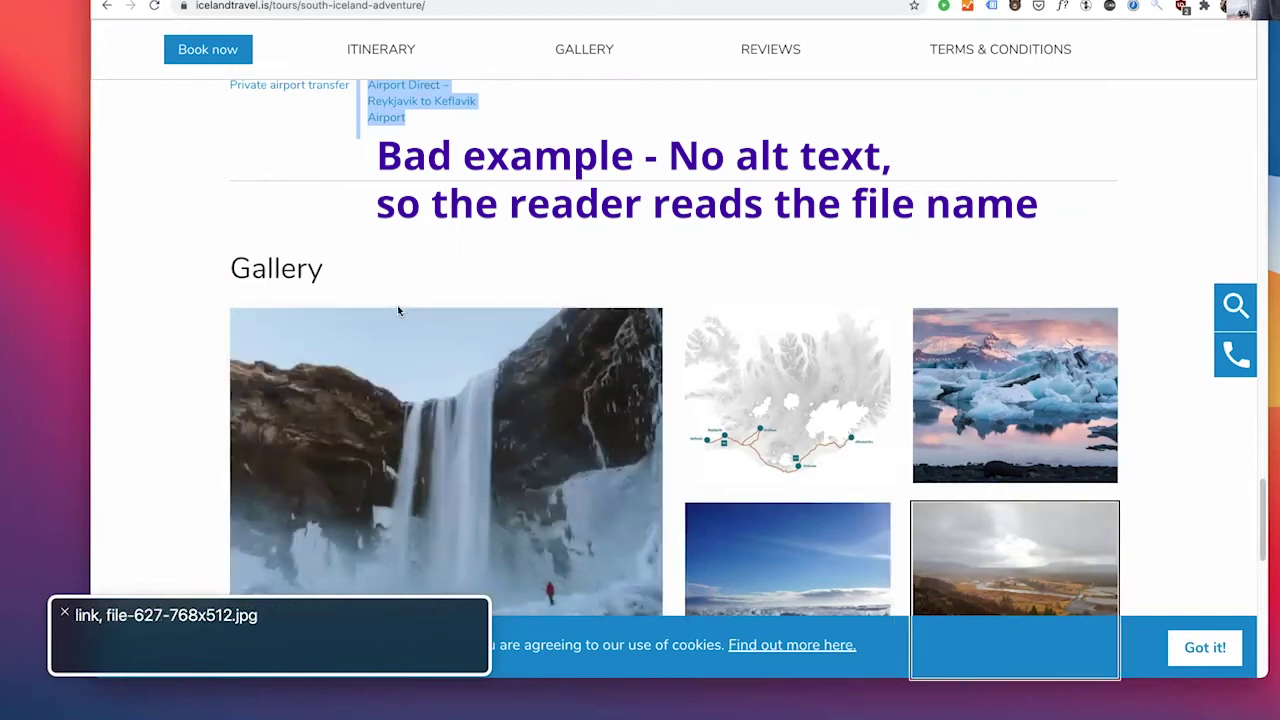
pyautogui.scroll(-3, 397, 305)
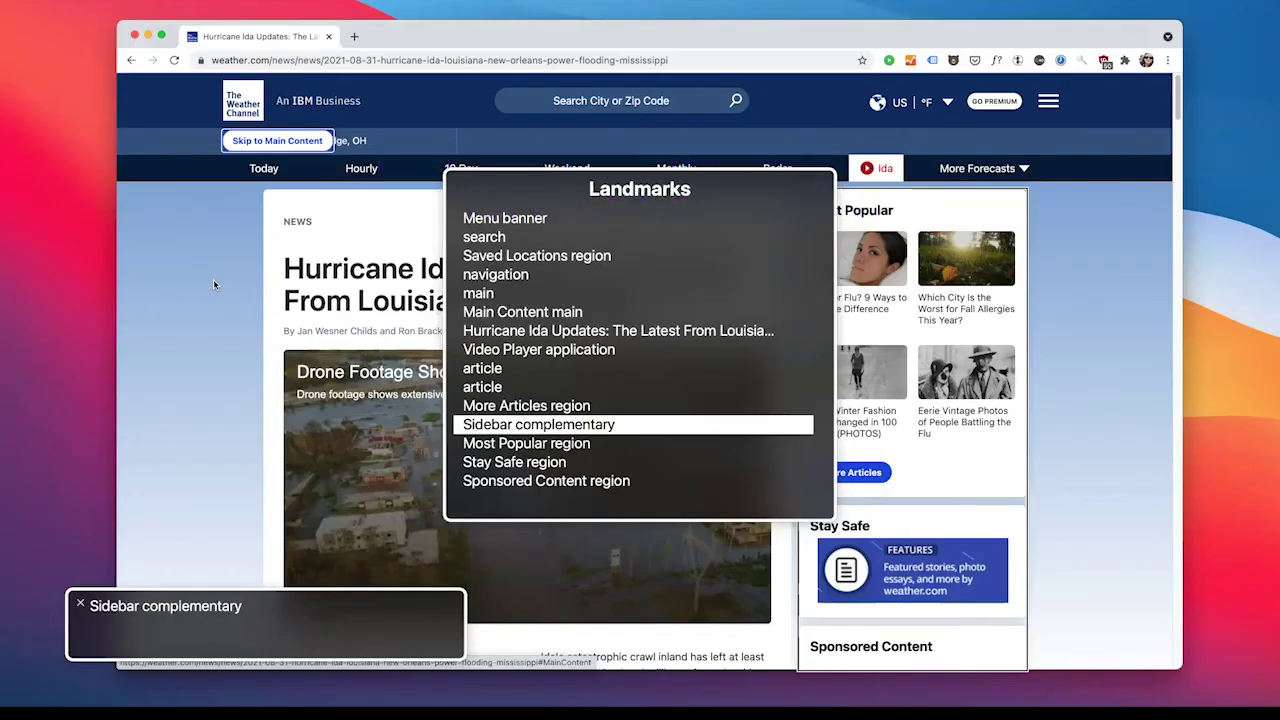
# - Browse the rotor's landmarks, then the links list from Skip to Main Content to The Weather Company home
pyautogui.press('Down')
pyautogui.press('Down')
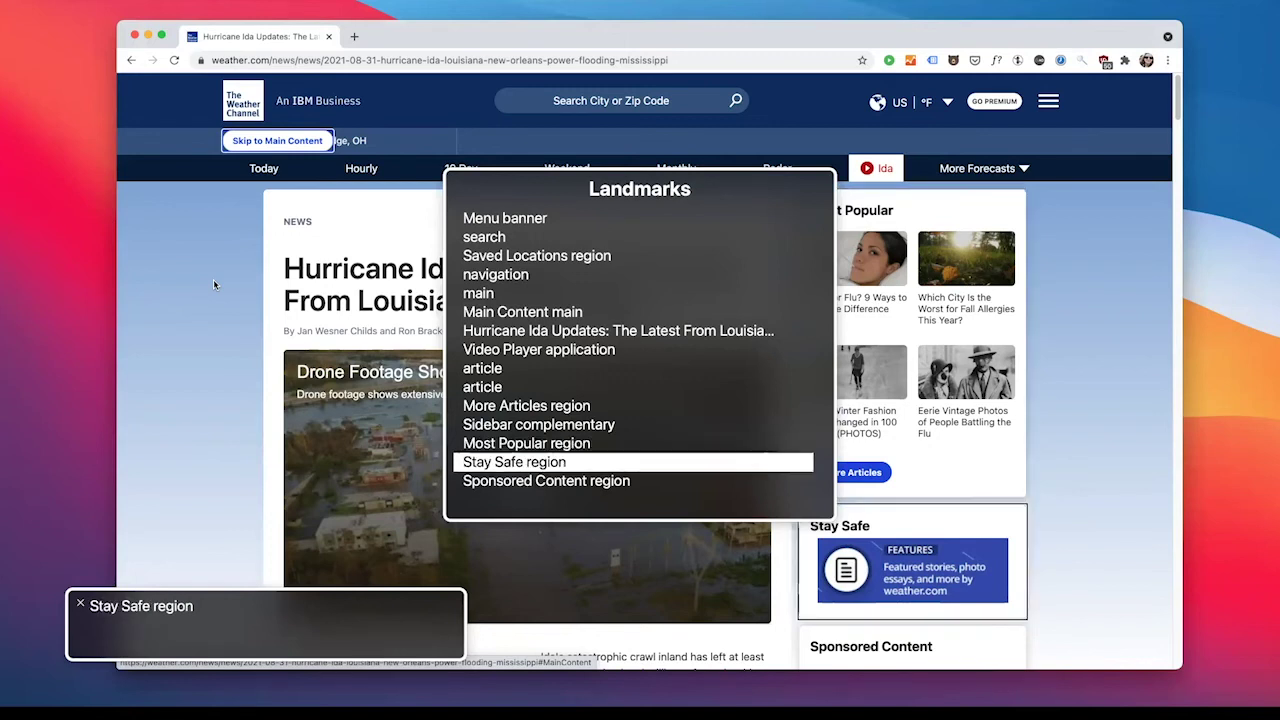
pyautogui.press('Right')
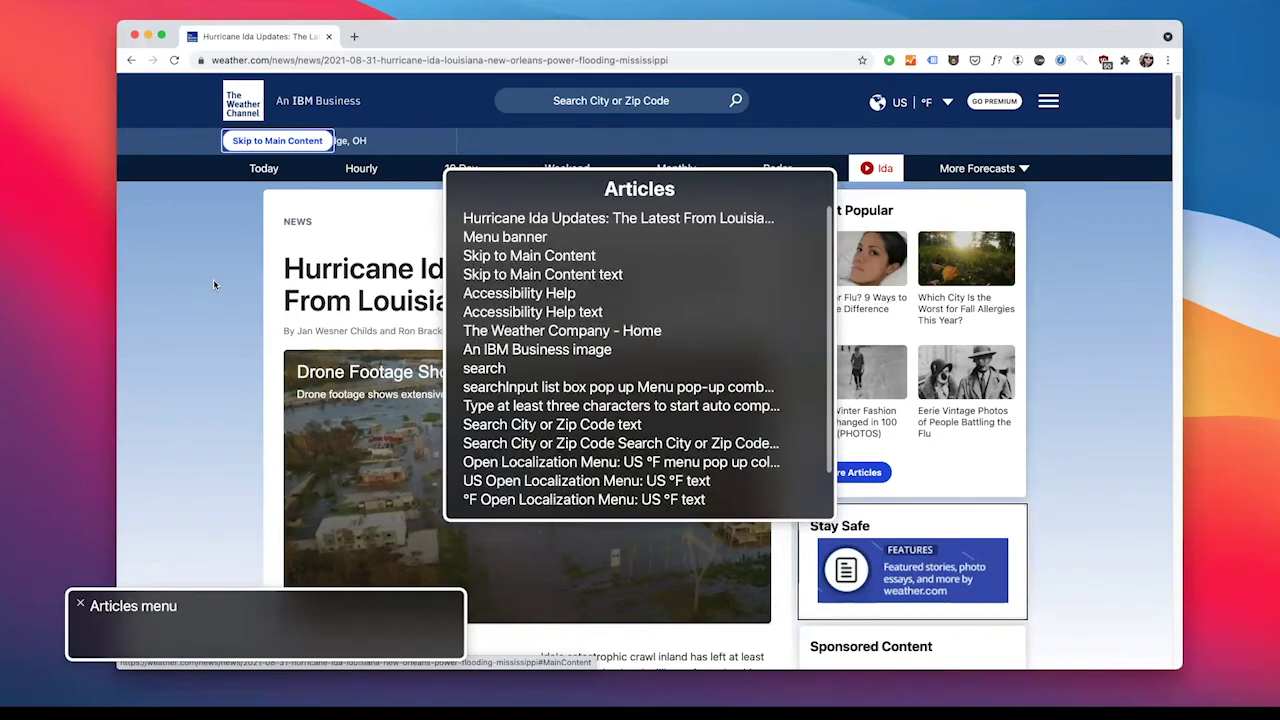
pyautogui.press('Right')
pyautogui.press('Right')
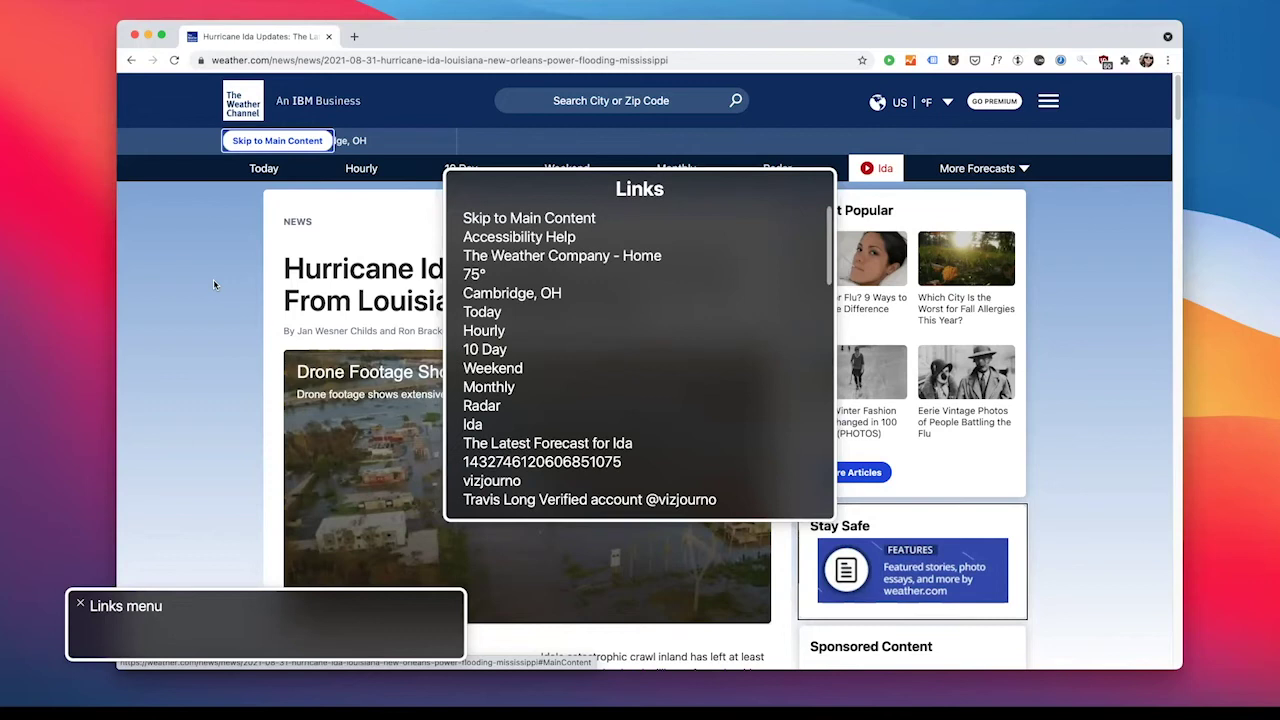
pyautogui.press('Down')
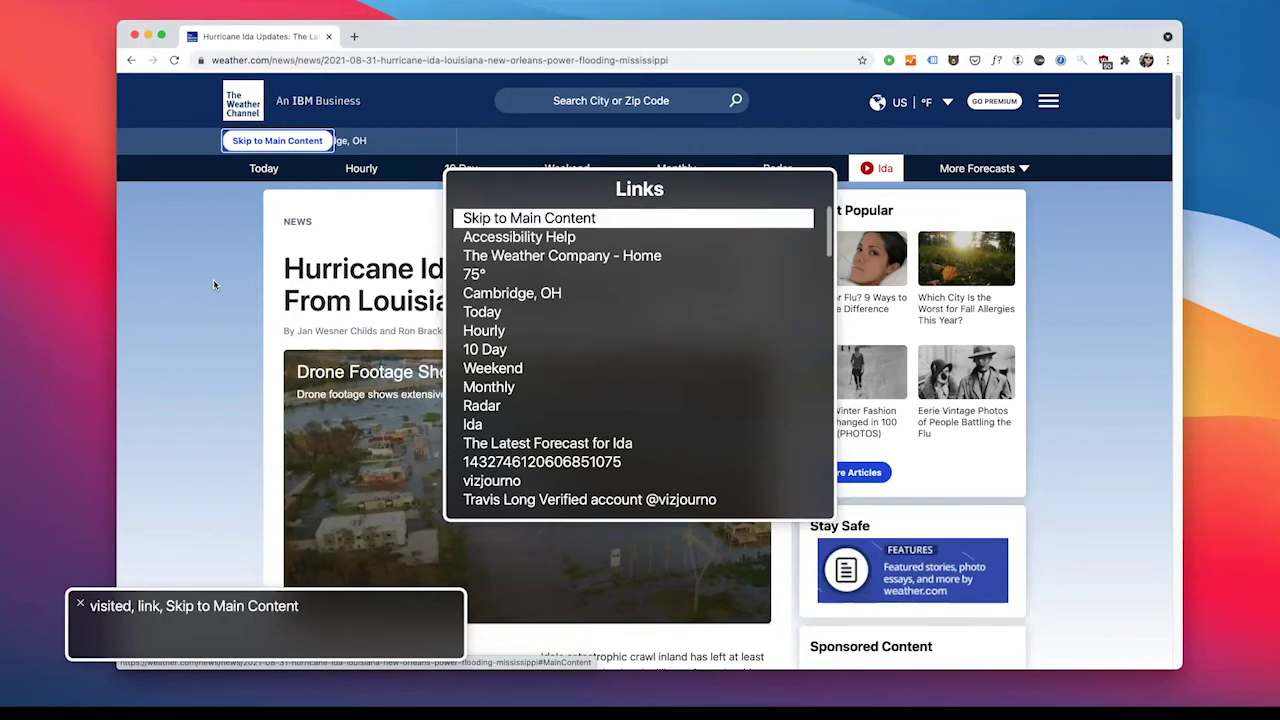
pyautogui.press('Down')
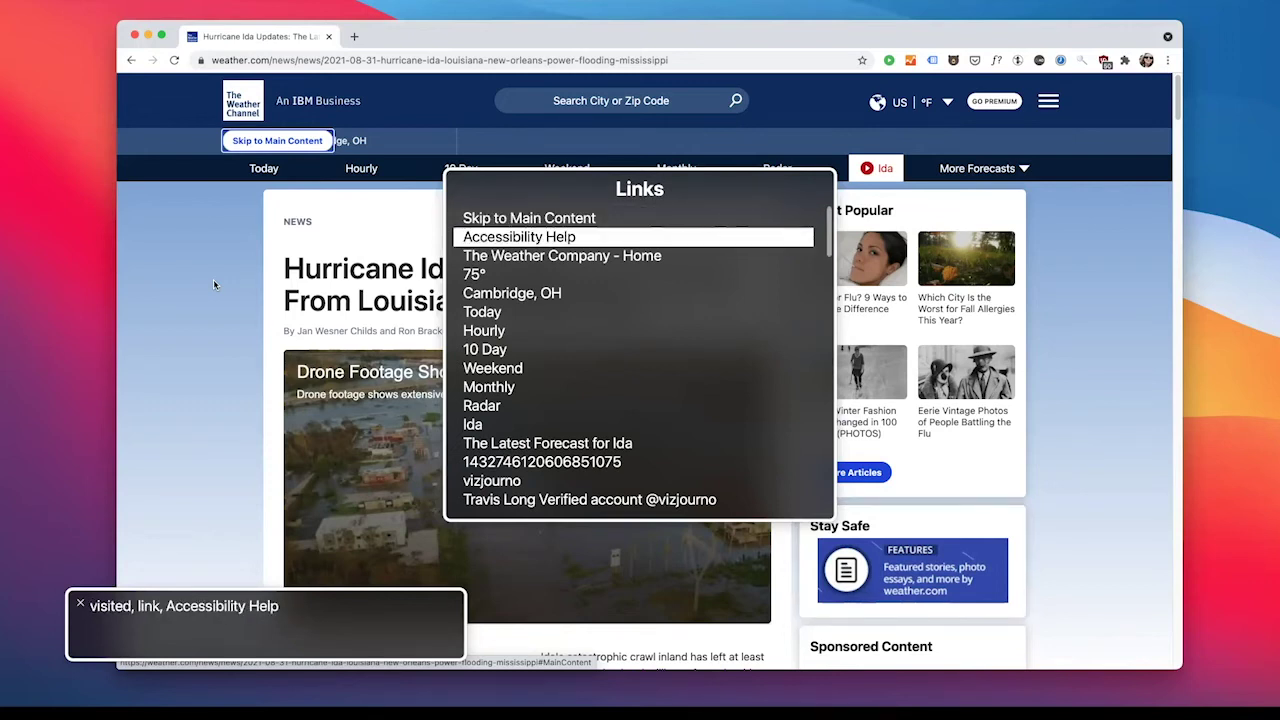
pyautogui.press('Down')
# - Step through the headings list: byline, less than an hour ago, Hurricane Ida Updates
pyautogui.press('Right')
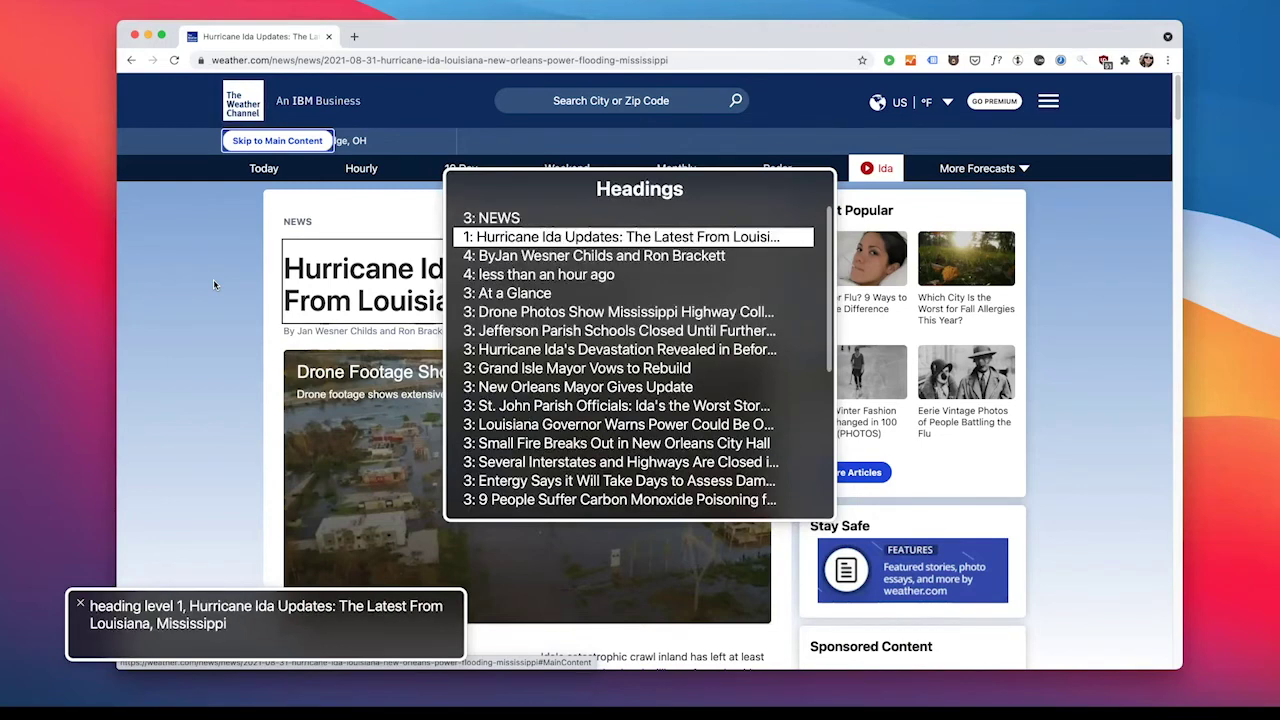
pyautogui.press('Down')
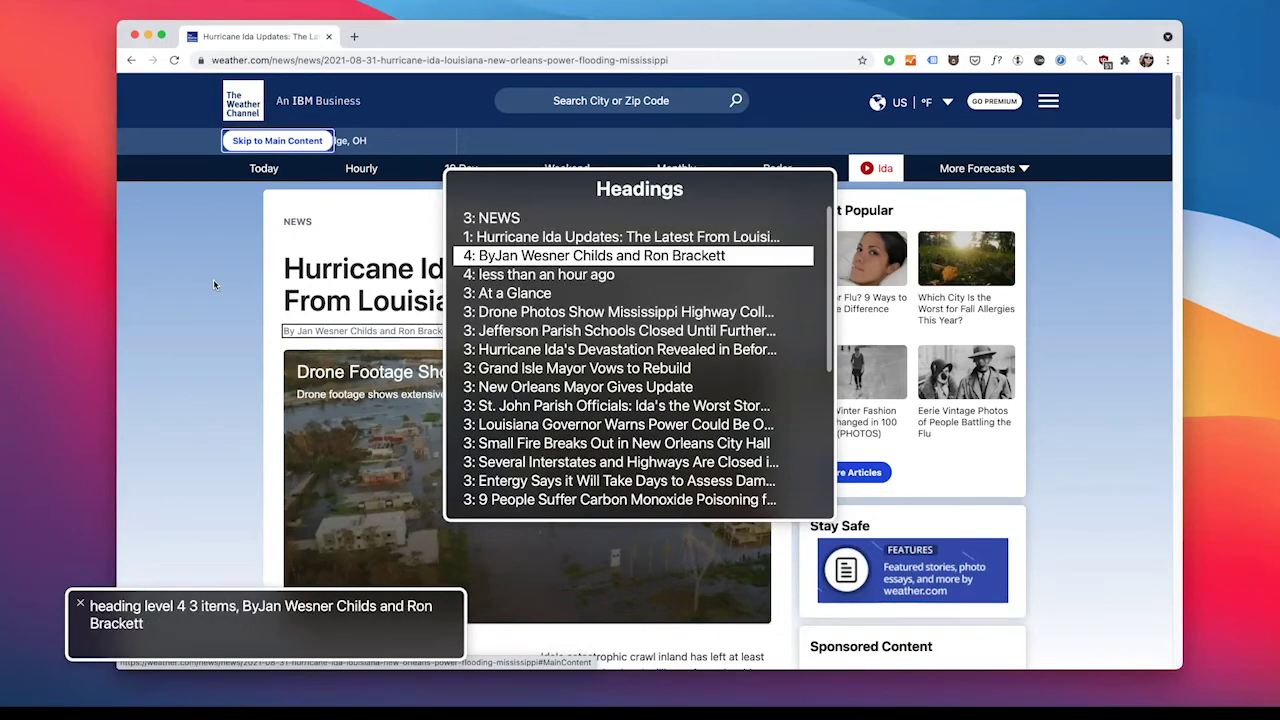
pyautogui.press('Down')
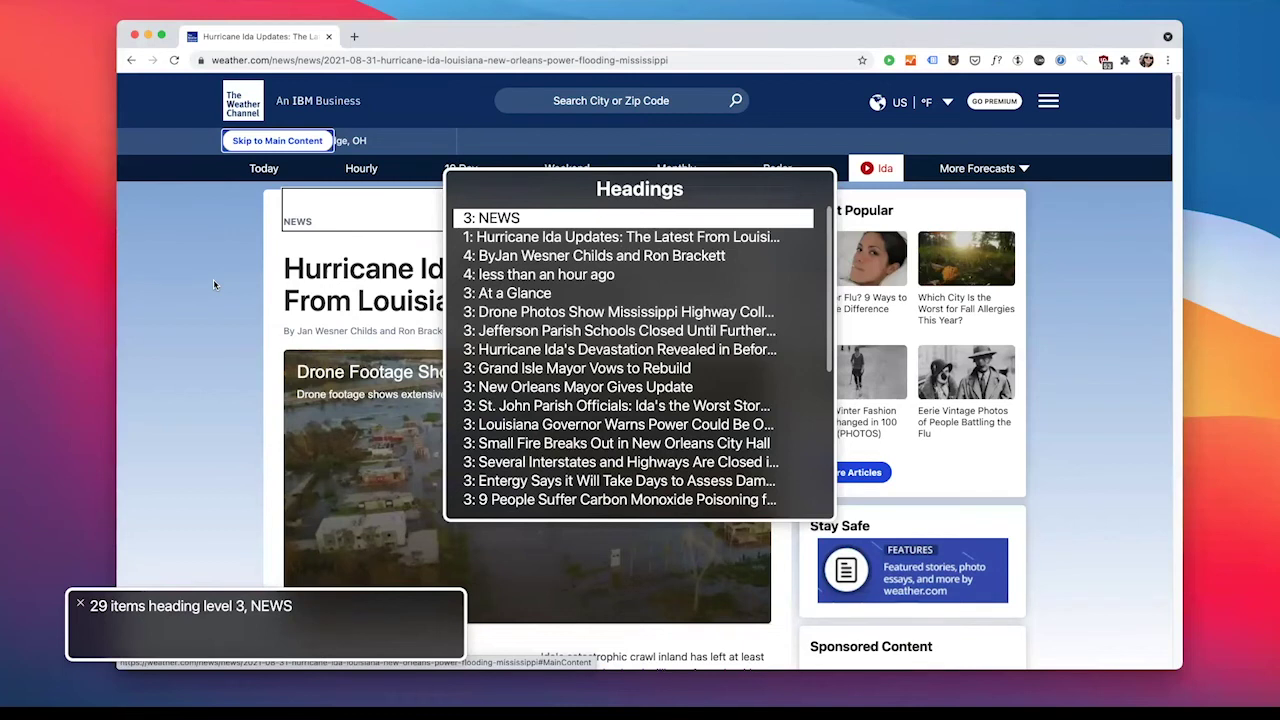
pyautogui.press('Down')
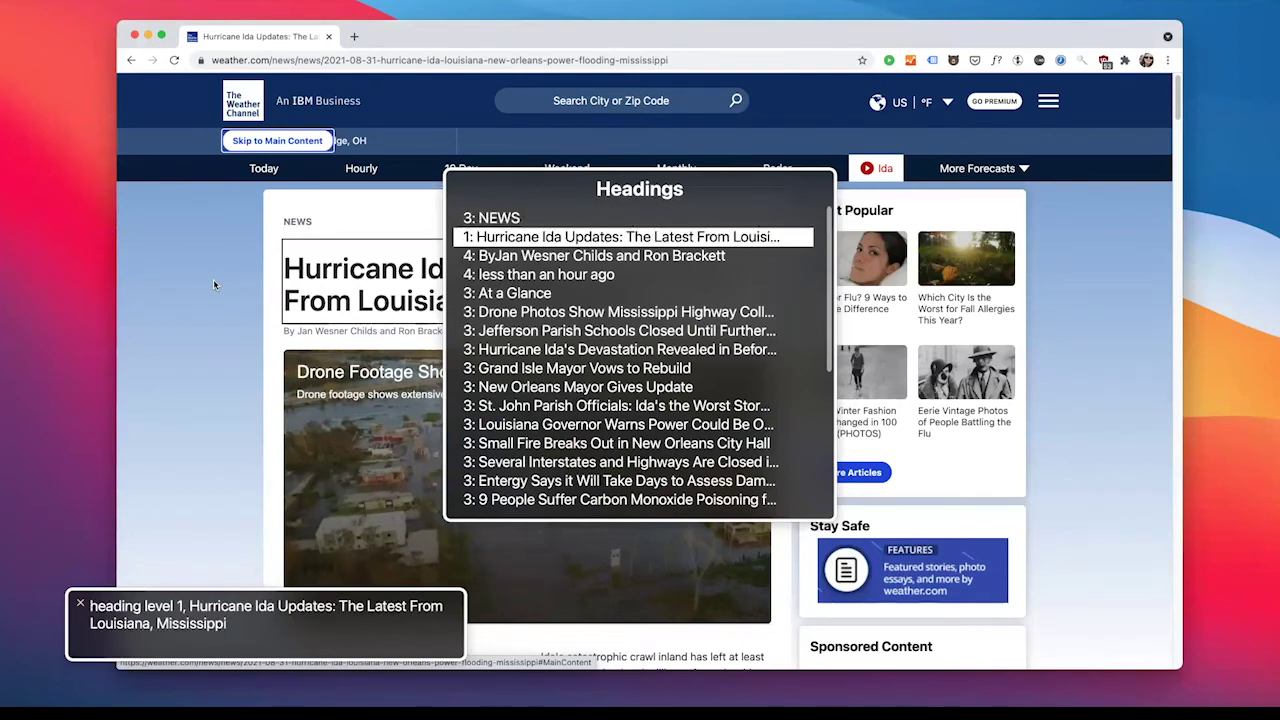
pyautogui.press('Down')
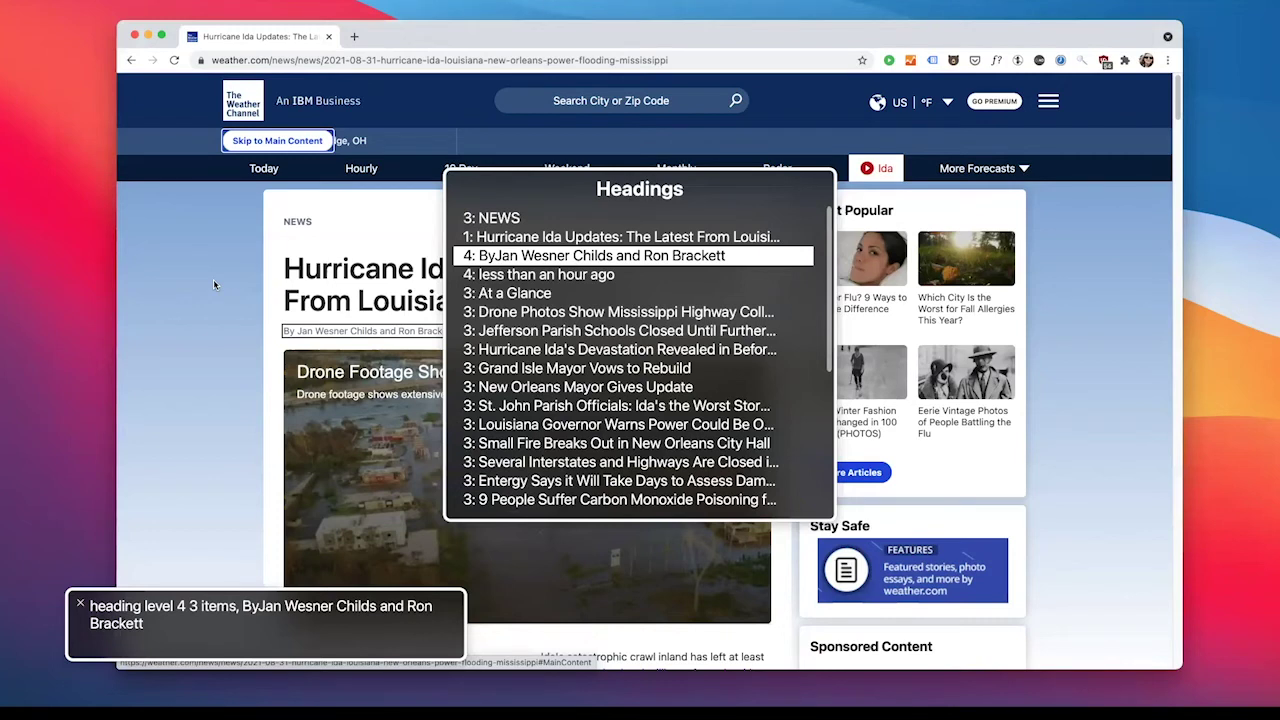
# - Return to the links list and step down to the 75° temperature link
pyautogui.hotkey('ctrl', 'alt', 'Right')
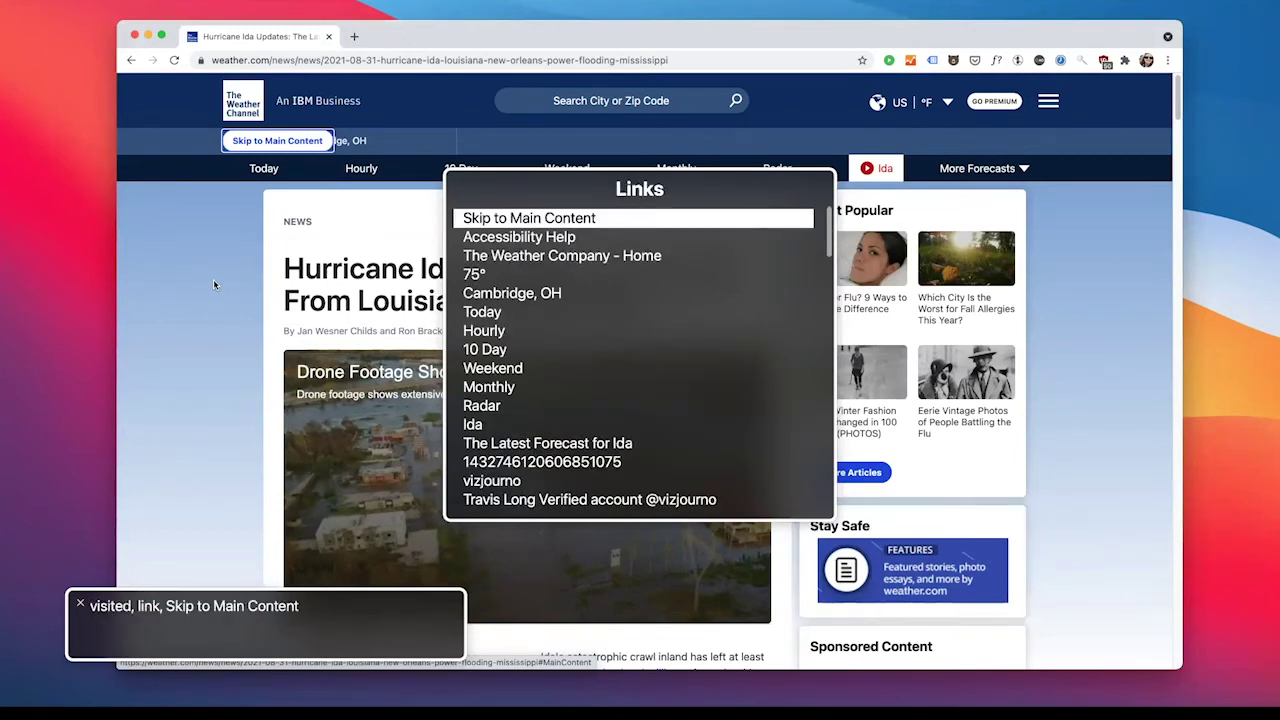
pyautogui.press('Down')
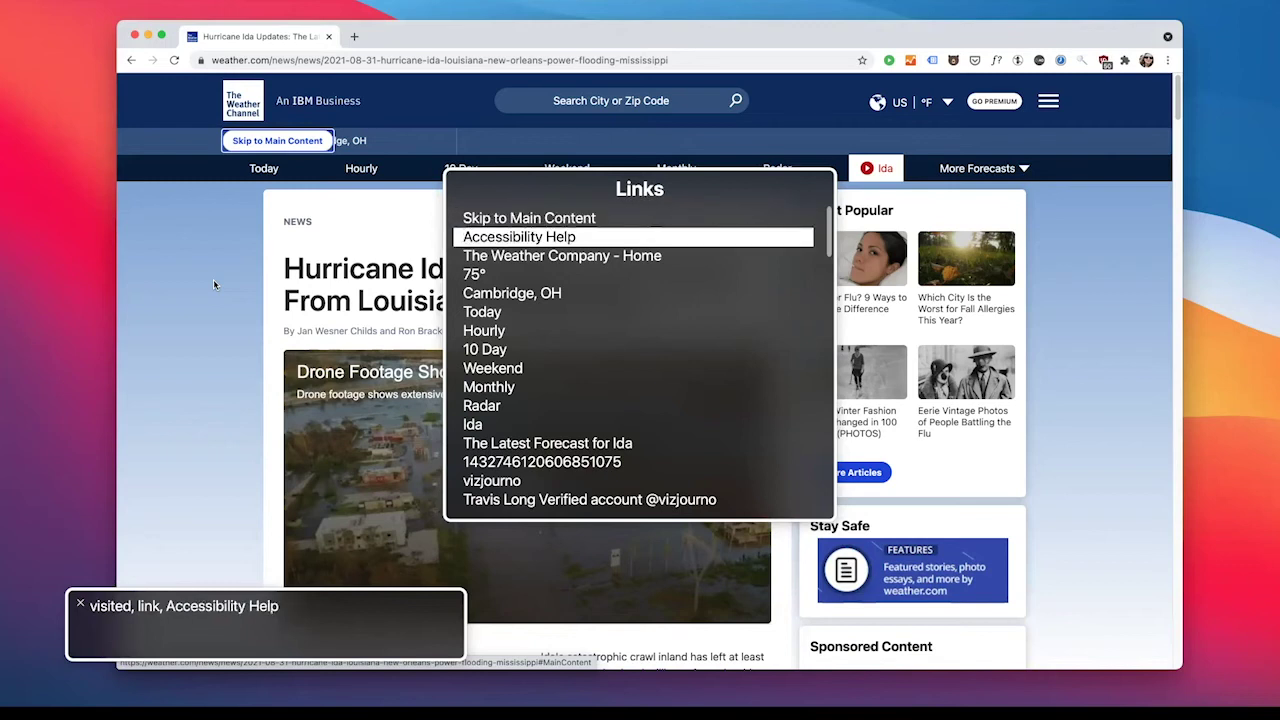
pyautogui.press('Down')
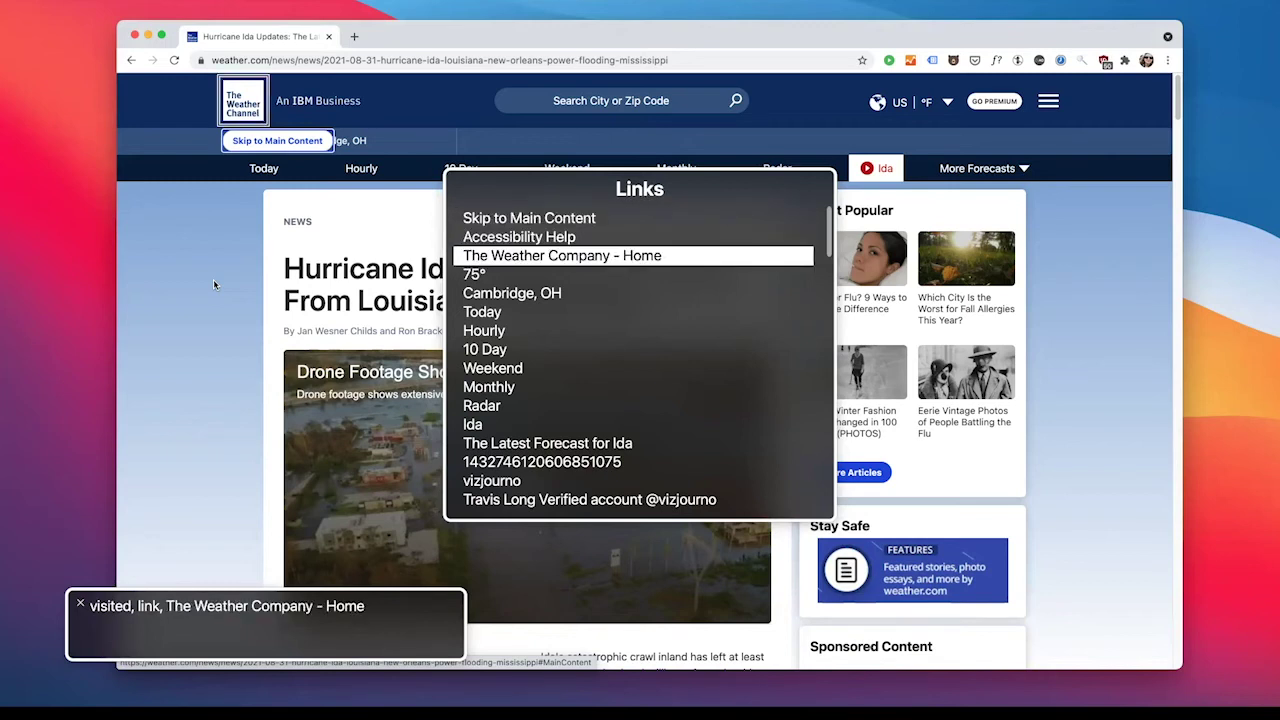
pyautogui.press('Down')
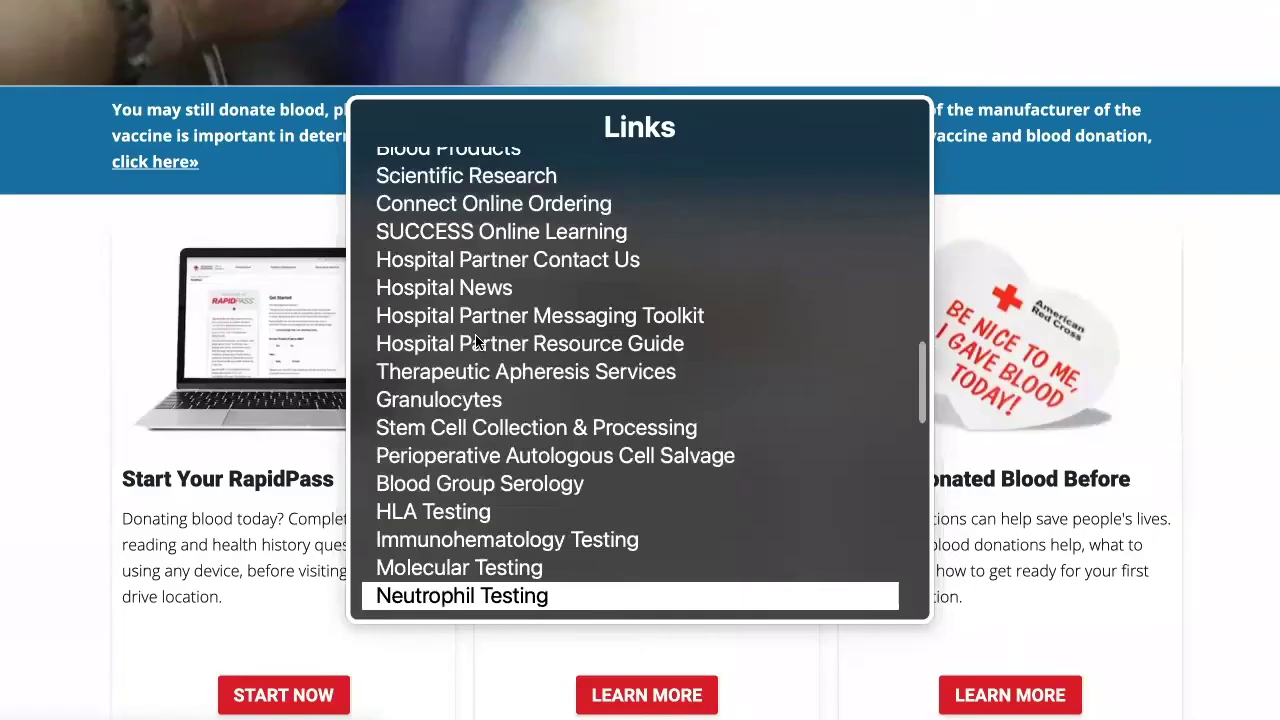
# - Step down the Red Cross links past MAKE YOUR APPOINTMENT and START NOW to the second LEARN MORE
pyautogui.press('Down')
pyautogui.press('Down')
pyautogui.press('Down')
pyautogui.press('Down')
pyautogui.press('Down')
pyautogui.press('Down')
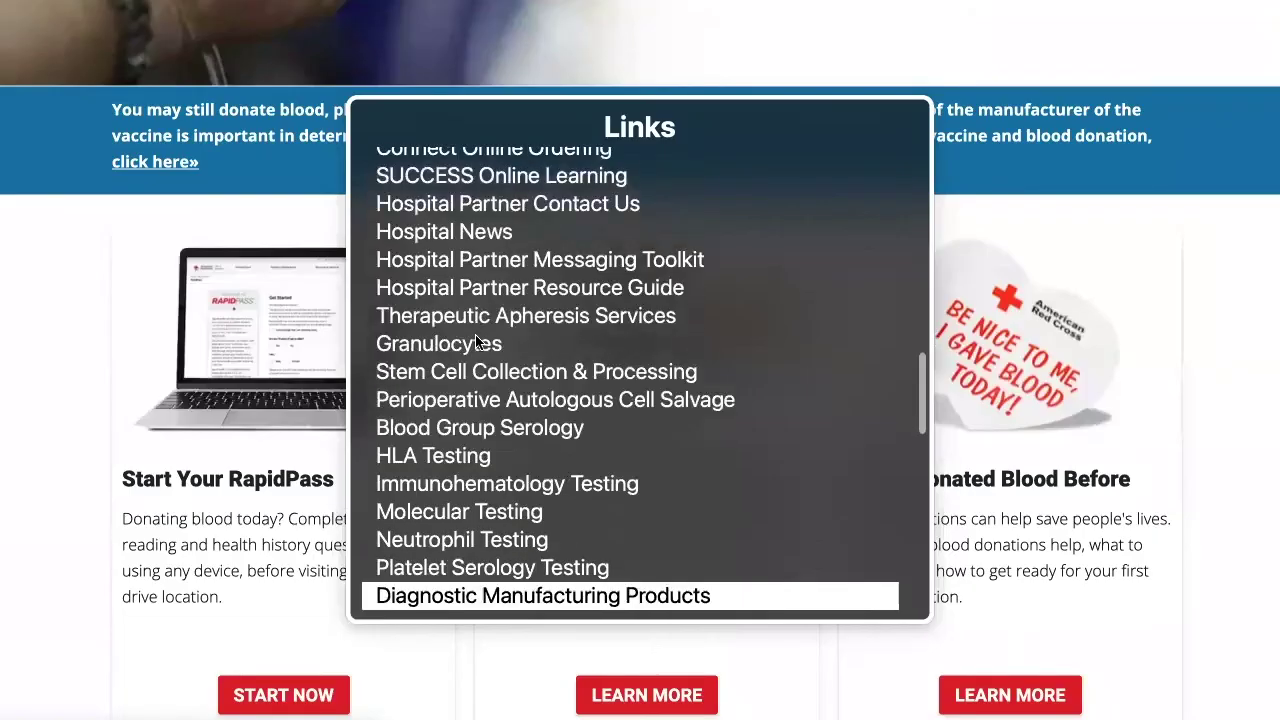
pyautogui.press('Down')
pyautogui.press('Down')
pyautogui.press('Down')
pyautogui.press('Down')
pyautogui.press('Down')
pyautogui.press('Down')
pyautogui.press('Down')
pyautogui.press('Down')
pyautogui.press('Down')
pyautogui.press('Down')
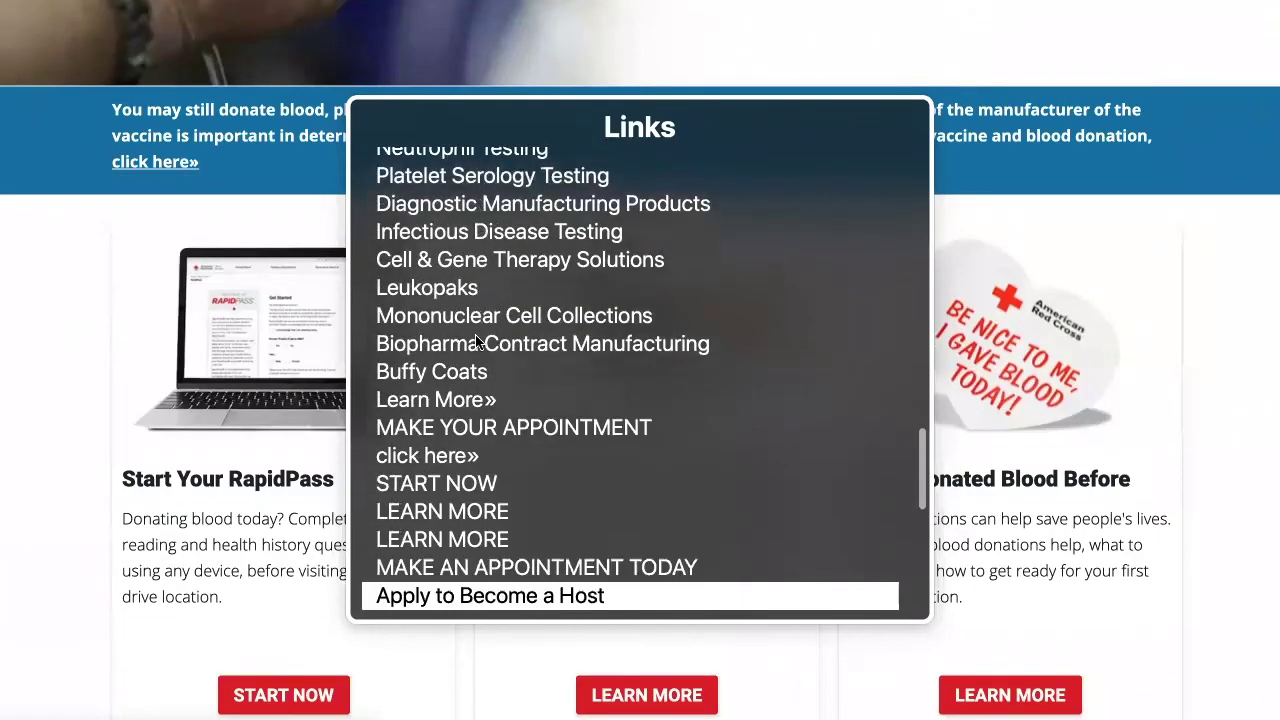
pyautogui.press('Up')
pyautogui.press('Up')
pyautogui.press('Up')
pyautogui.press('Up')
pyautogui.press('Up')
pyautogui.press('Up')
pyautogui.press('Up')
pyautogui.press('Up')
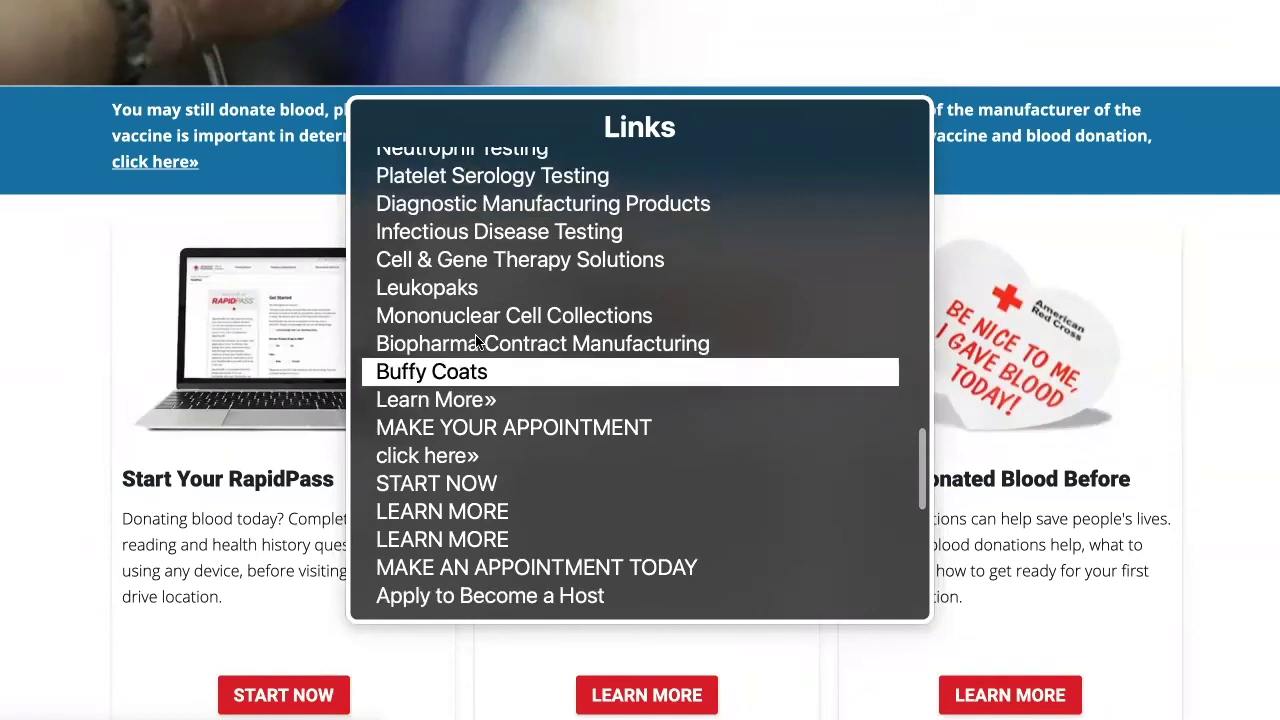
pyautogui.press('Down')
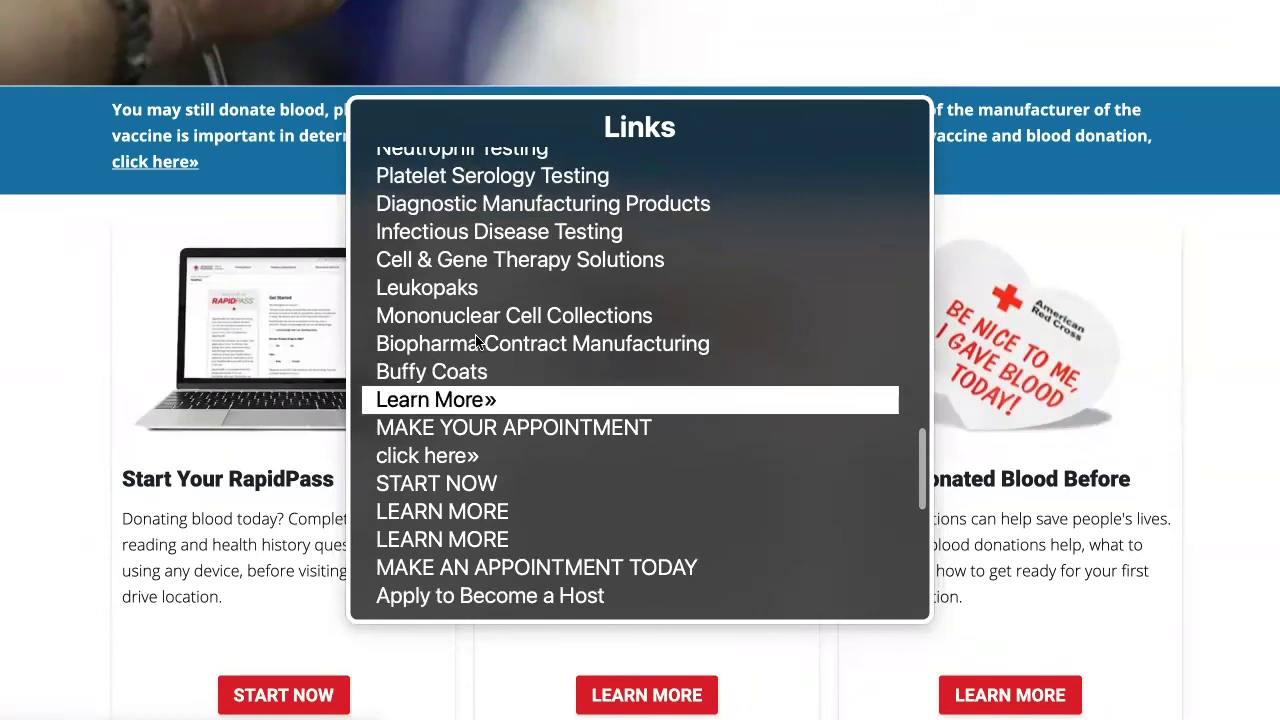
pyautogui.press('Down')
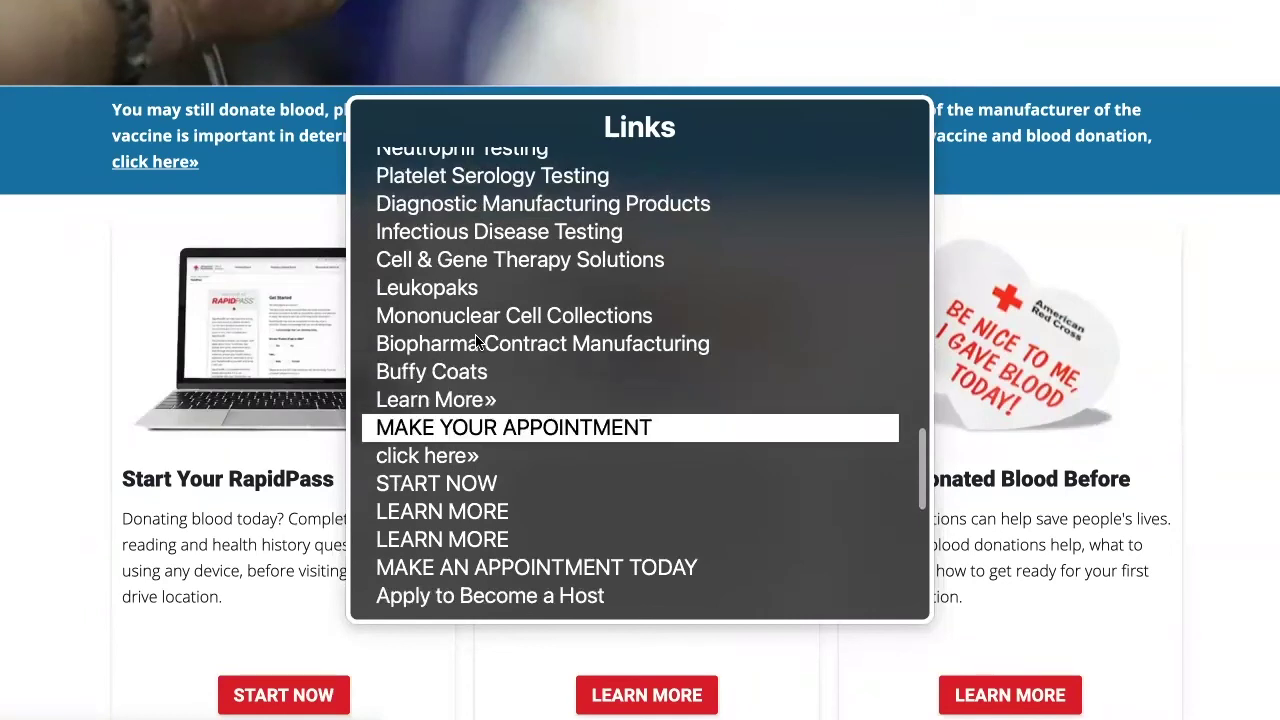
pyautogui.press('Down')
pyautogui.press('Down')
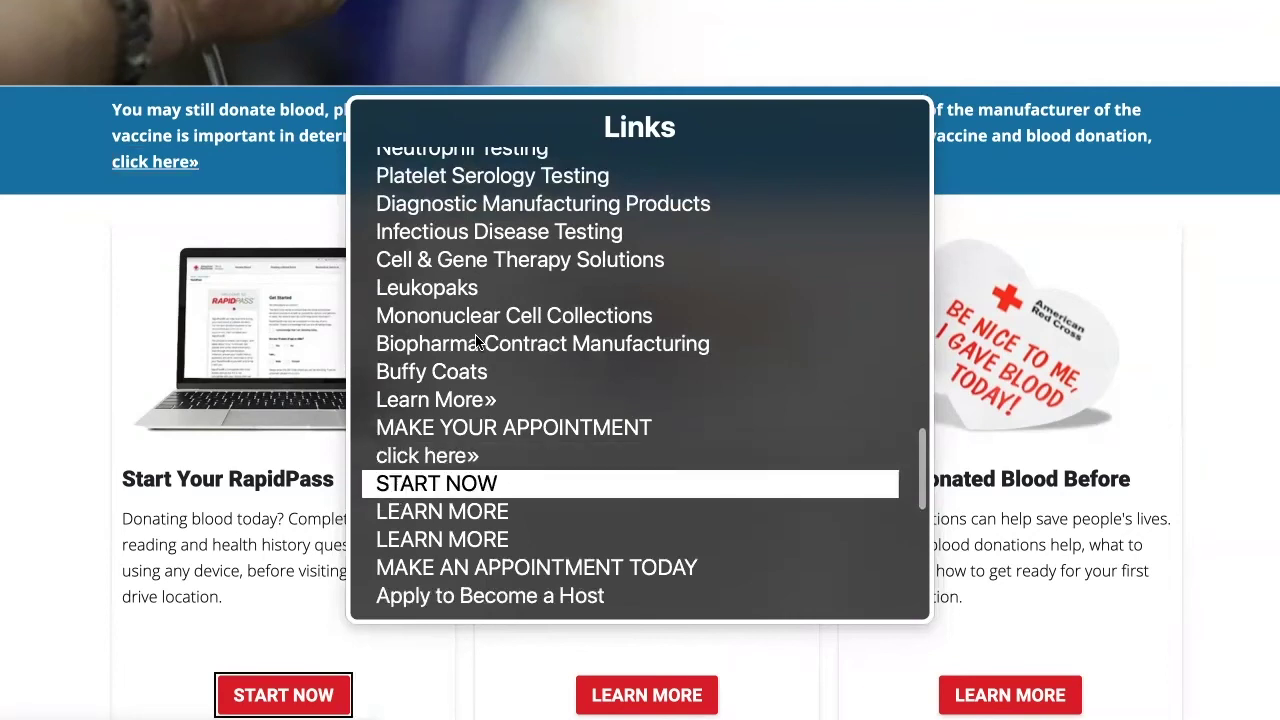
pyautogui.press('Down')
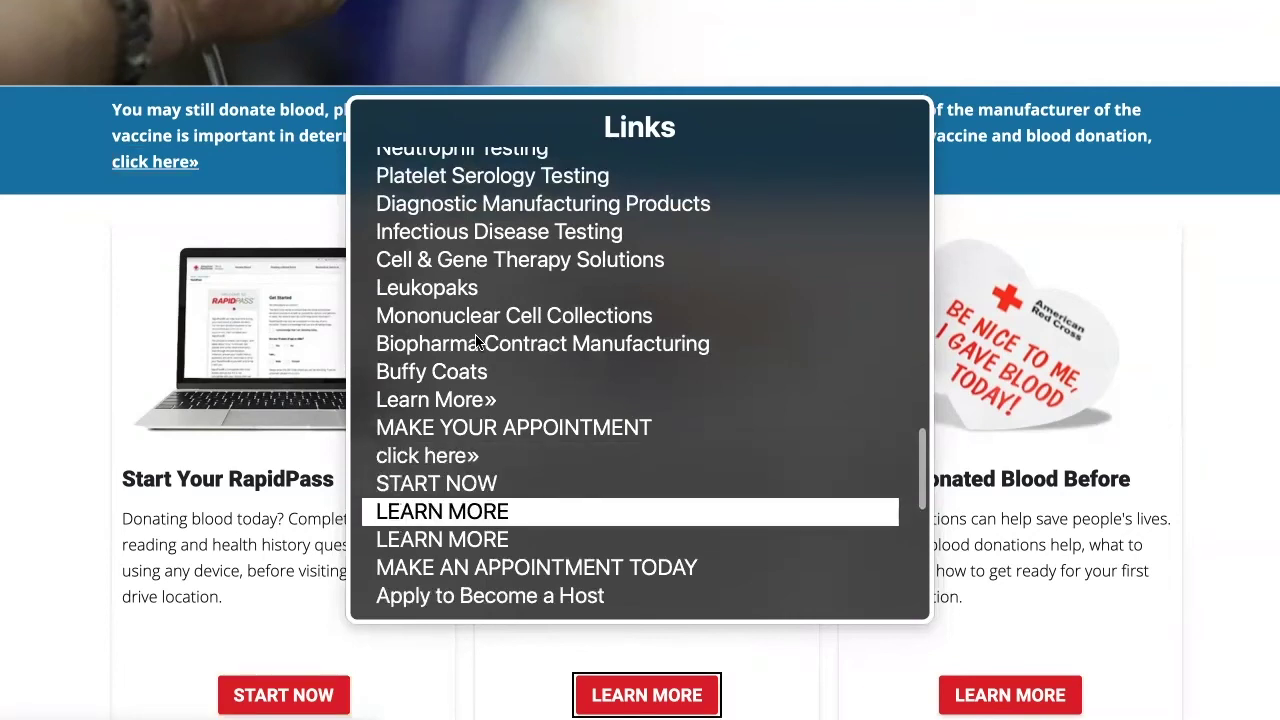
pyautogui.press('Down')
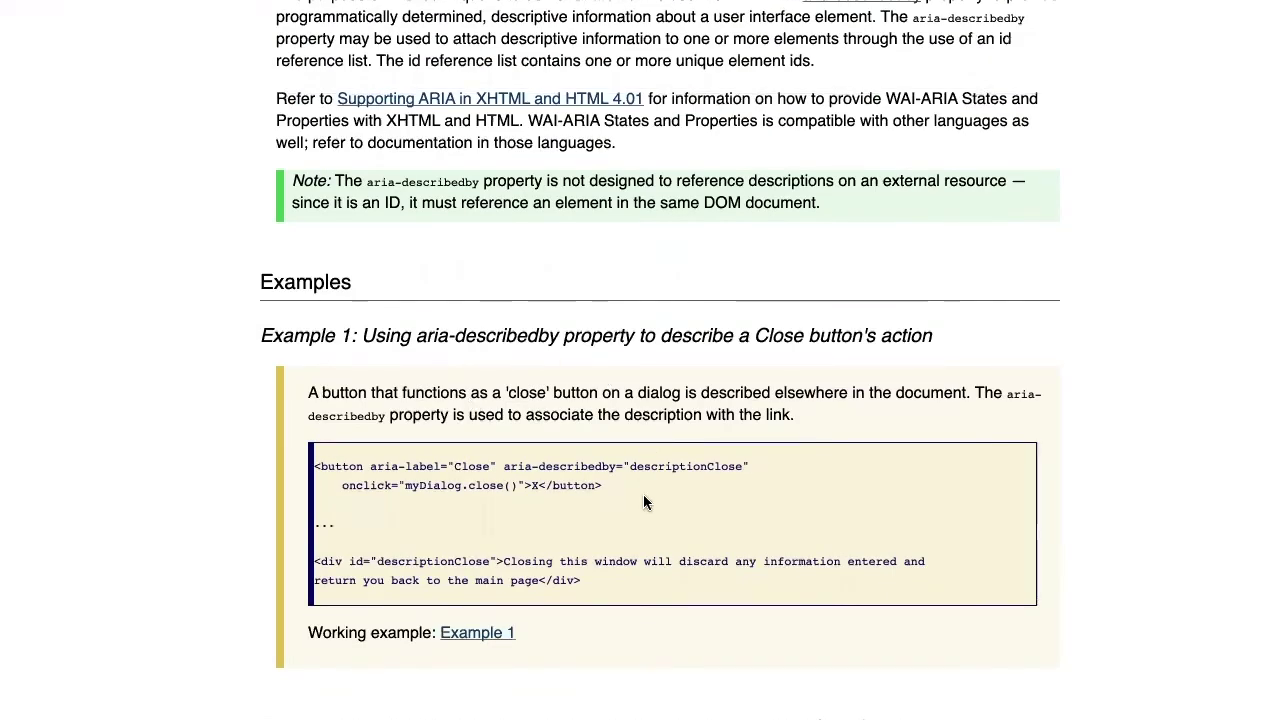
# - Highlight aria-describedby and aria-required="true" in the W3C code samples
pyautogui.moveTo(504, 466); pyautogui.dragTo(627, 468)
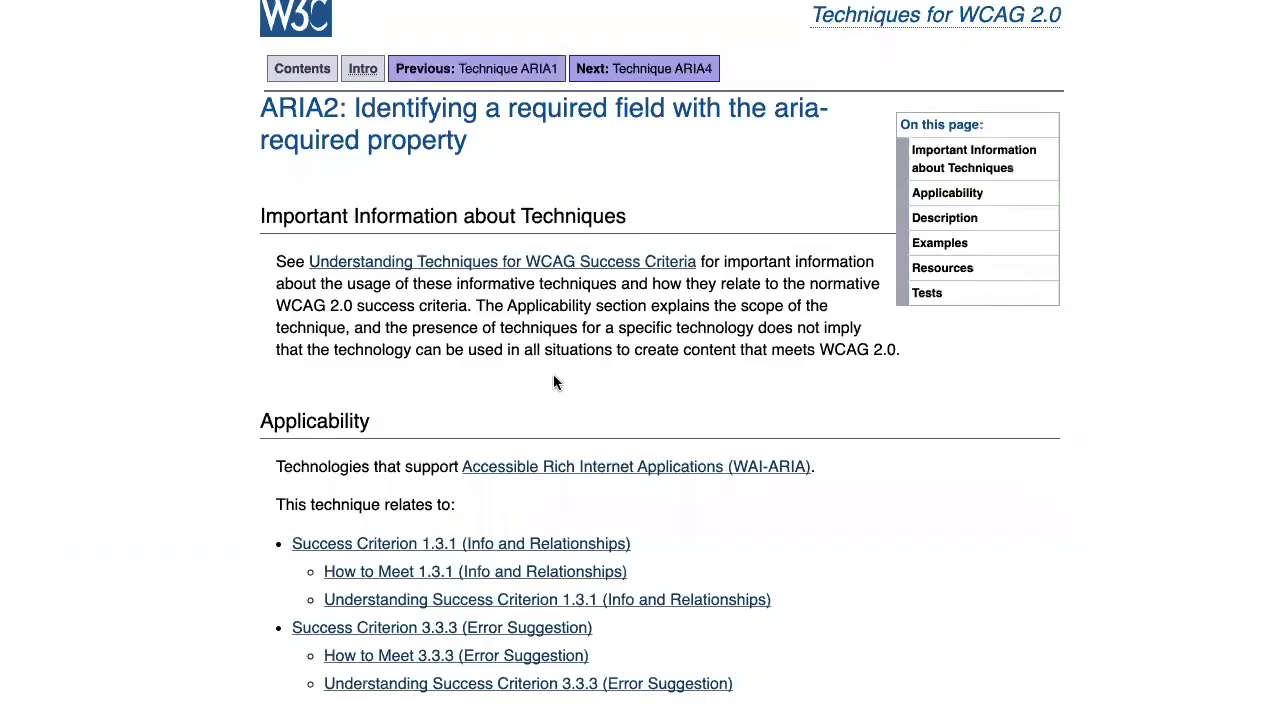
pyautogui.scroll(-15, 555, 382)
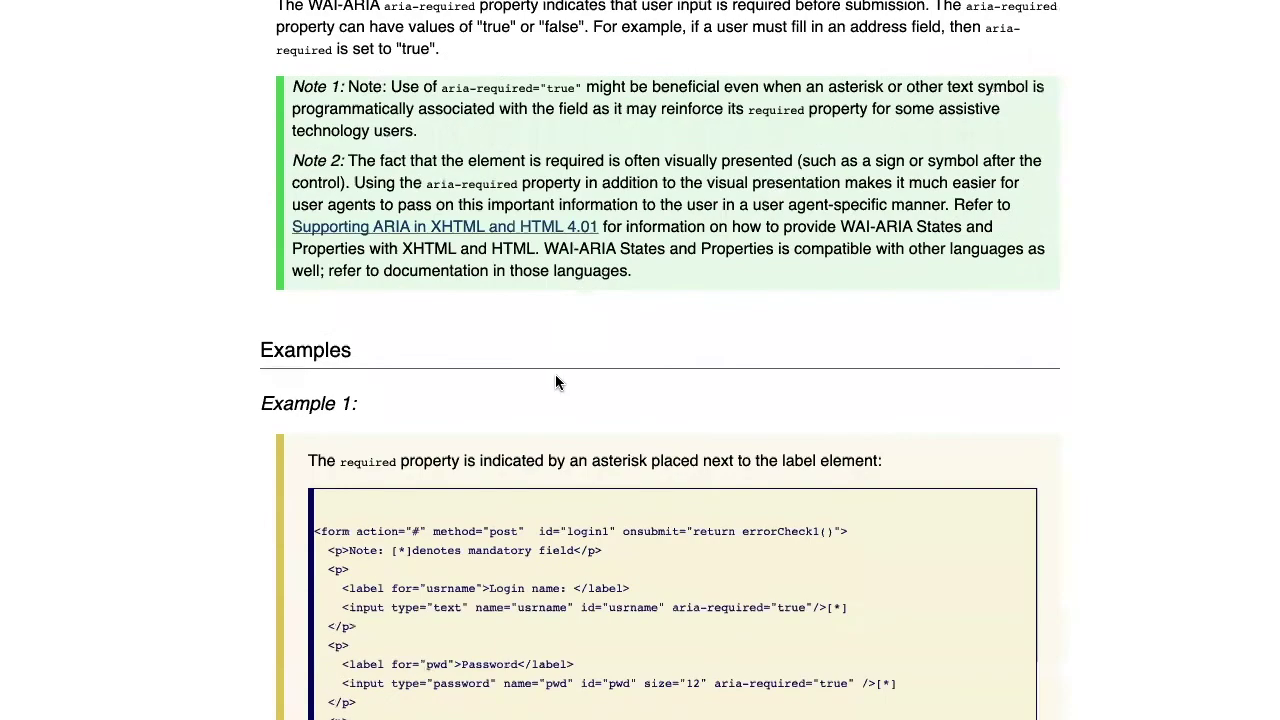
pyautogui.moveTo(708, 591); pyautogui.dragTo(851, 591)
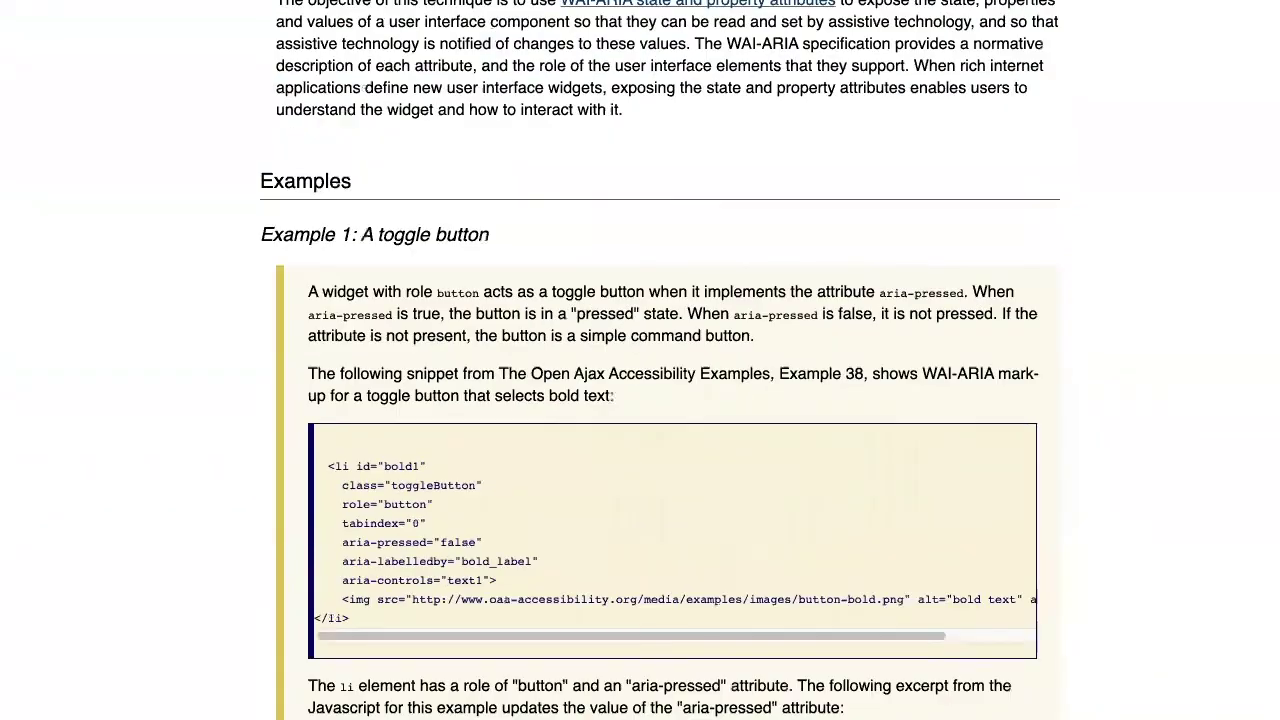
# - Highlight the toggle button's aria-pressed, aria-labelledby and aria-controls lines, then clear the selection
pyautogui.scroll(-2, 562, 527)
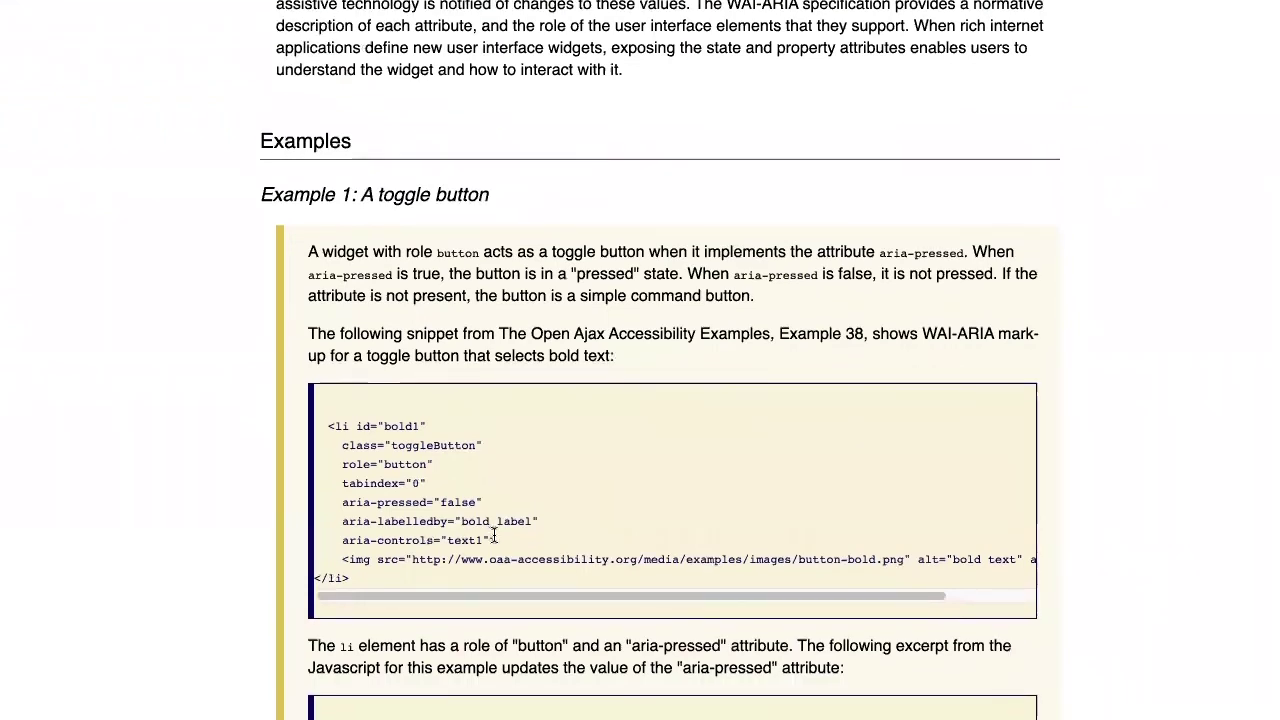
pyautogui.moveTo(497, 541); pyautogui.dragTo(345, 505)
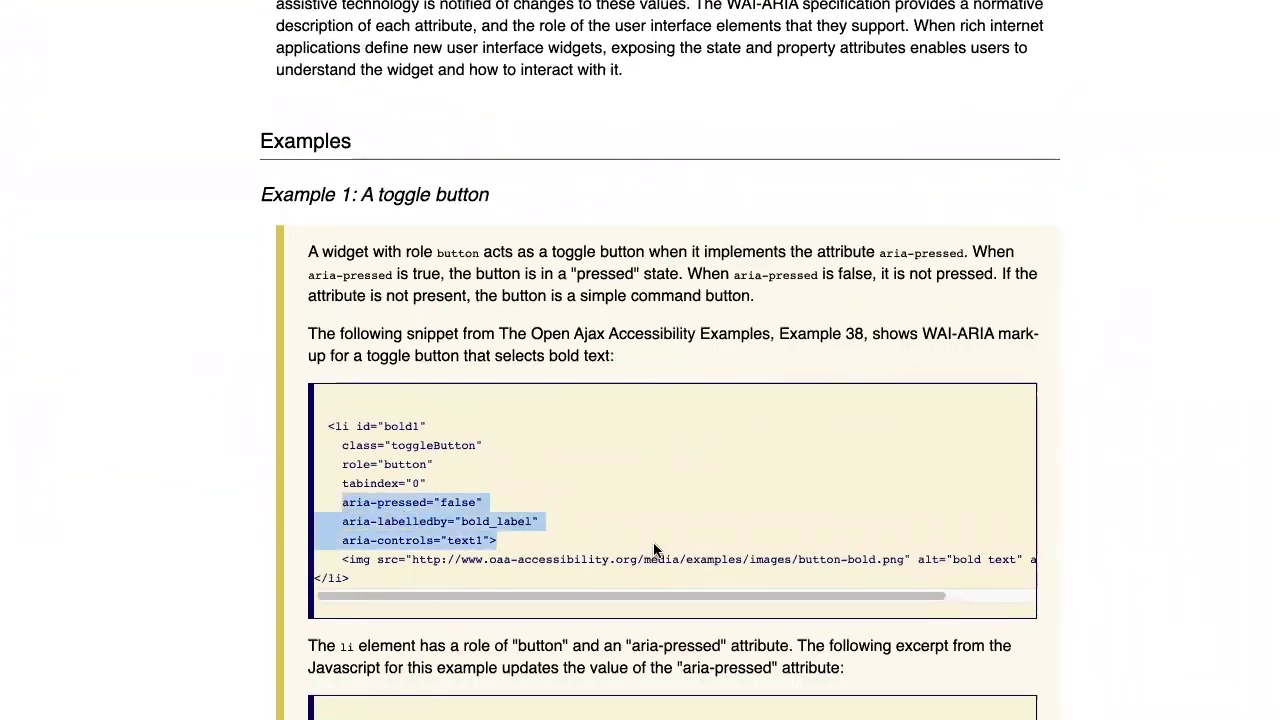
pyautogui.click(665, 513)
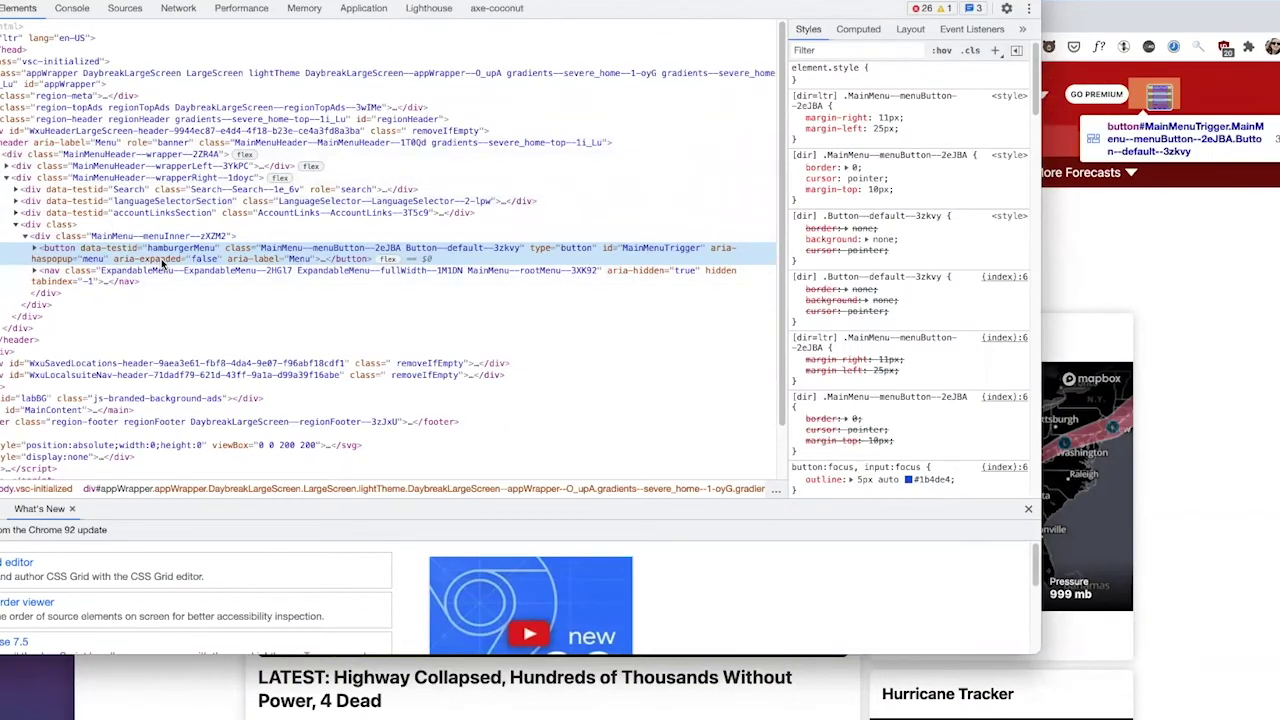
# - Expand the hamburgerMenu button to inspect its aria-hidden icon span, then read the Crew Sock description
pyautogui.click(36, 248)
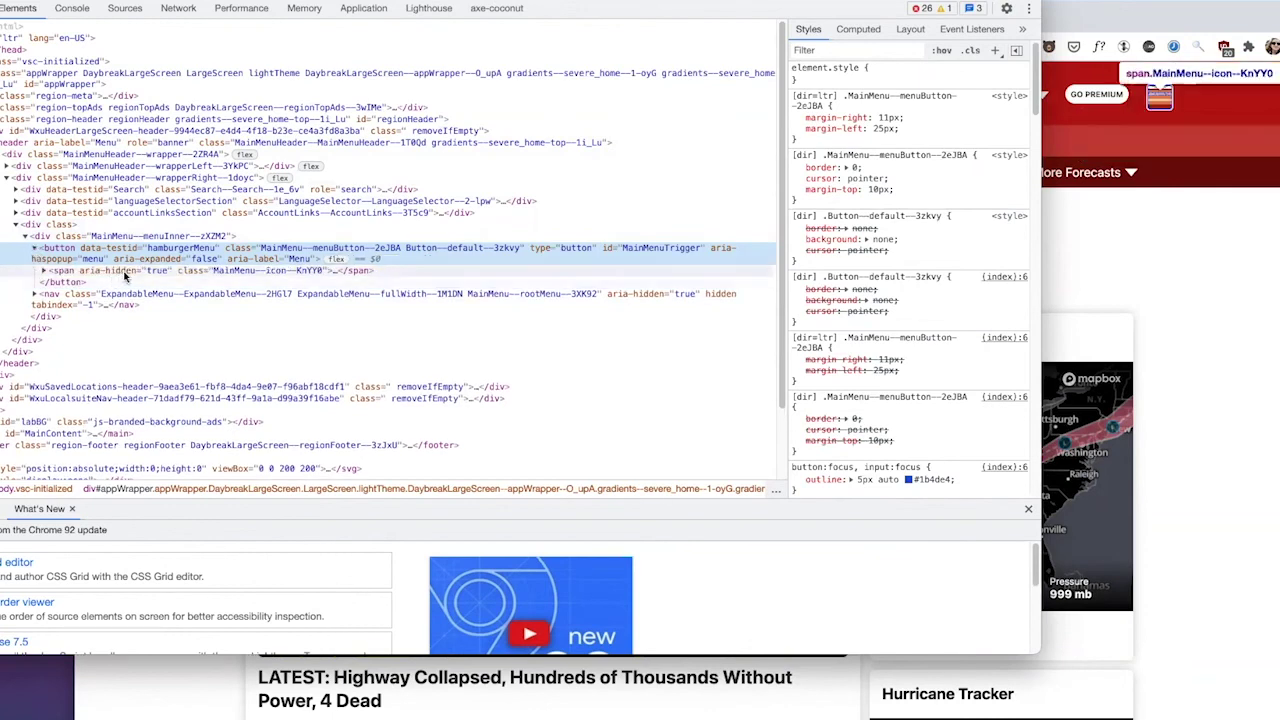
pyautogui.click(155, 274)
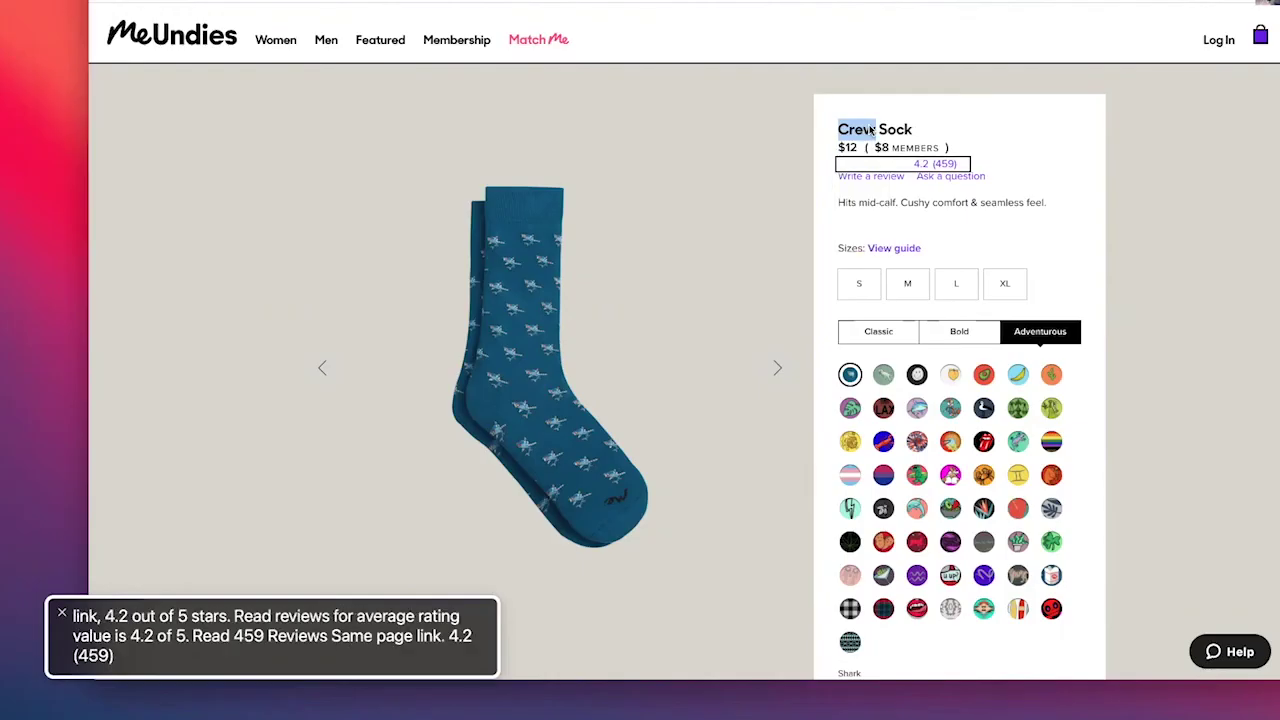
pyautogui.hotkey('ctrl', 'alt', 'Right')
pyautogui.hotkey('ctrl', 'alt', 'Right')
pyautogui.hotkey('ctrl', 'alt', 'Right')
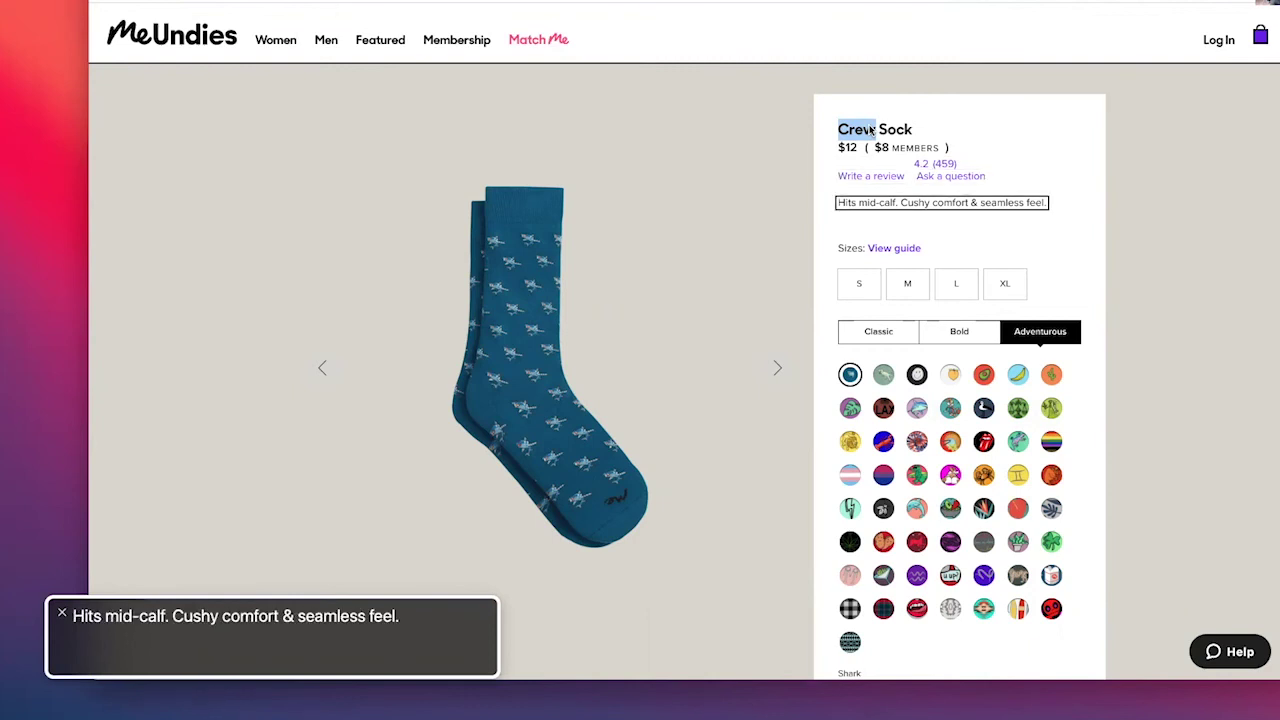
# - Read through the Sizes choices (M, L, XL) and the Classic style tab to the colour swatch group
pyautogui.hotkey('ctrl', 'alt', 'Right')
pyautogui.hotkey('ctrl', 'alt', 'Right')
pyautogui.hotkey('ctrl', 'alt', 'Right')
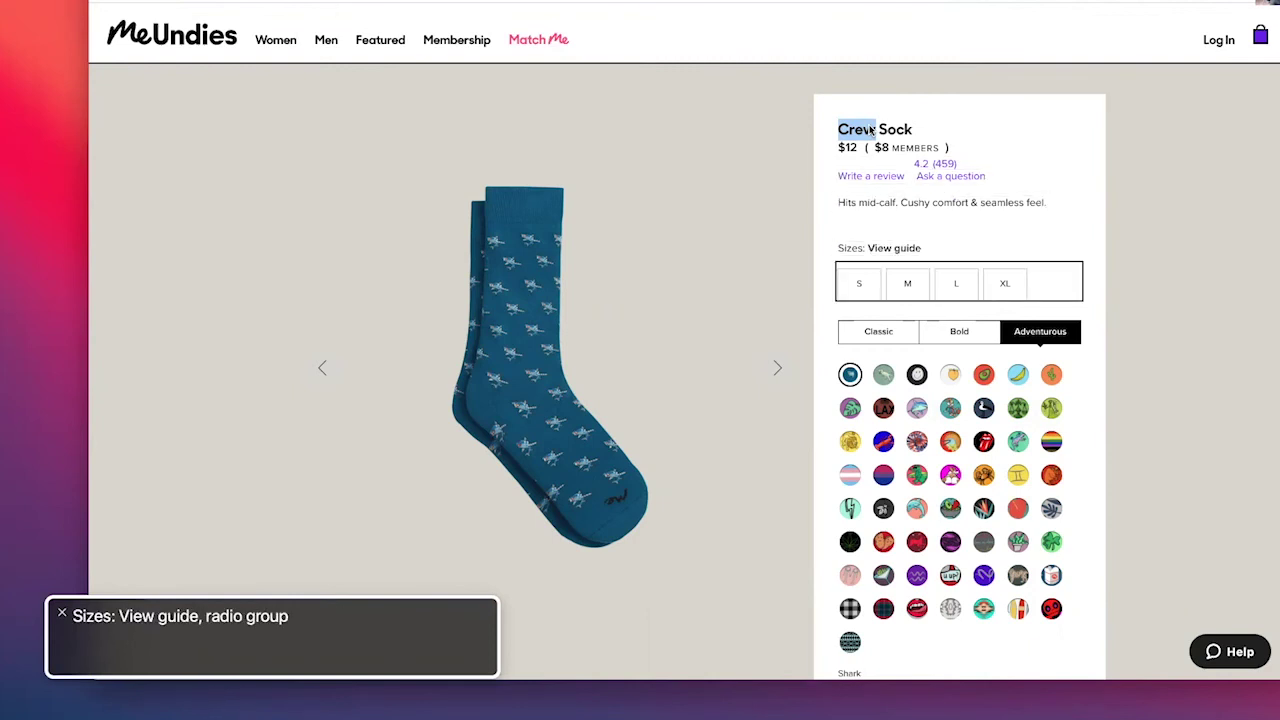
pyautogui.hotkey('ctrl', 'alt', 'Right')
pyautogui.hotkey('ctrl', 'alt', 'Right')
pyautogui.hotkey('ctrl', 'alt', 'Right')
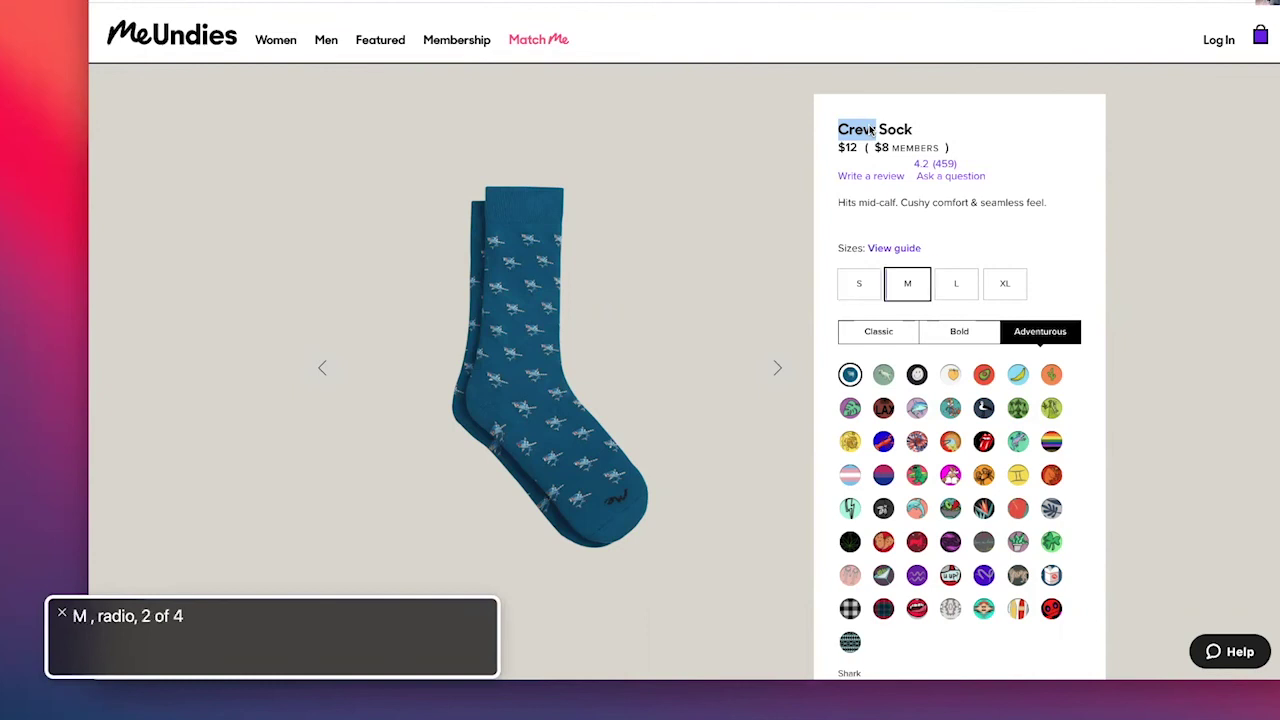
pyautogui.hotkey('ctrl', 'alt', 'Right')
pyautogui.hotkey('ctrl', 'alt', 'Right')
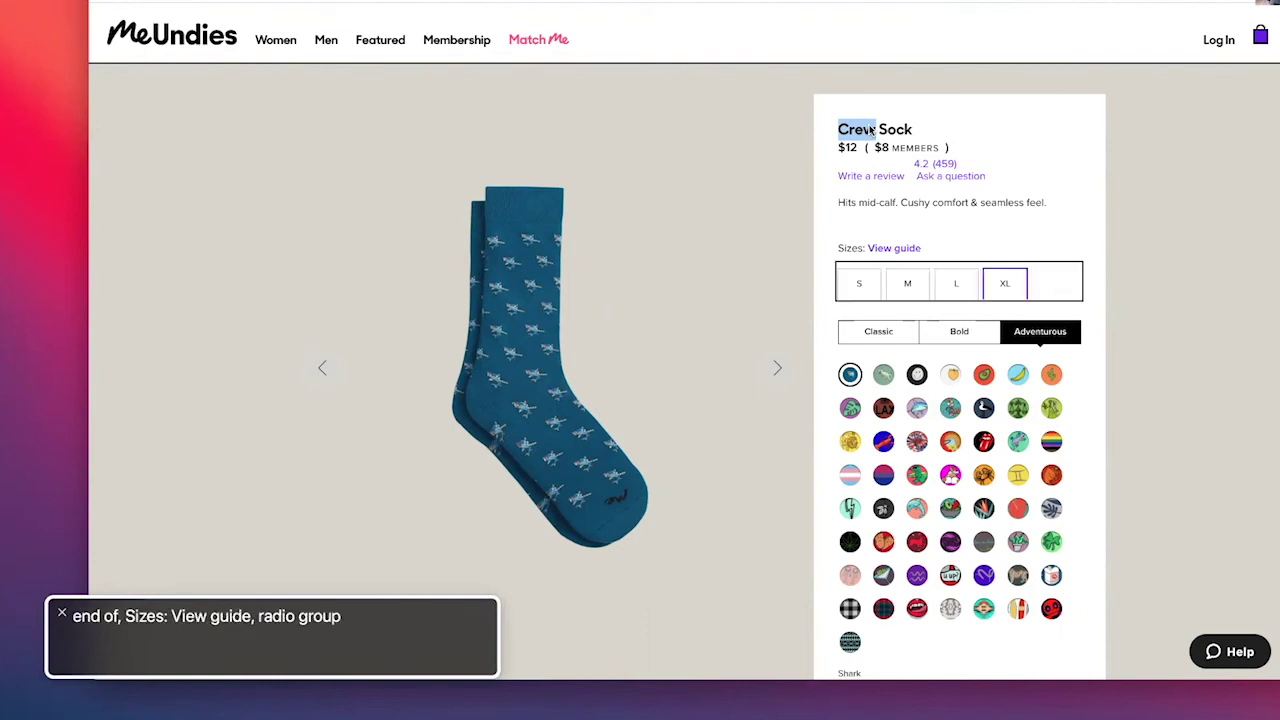
pyautogui.hotkey('ctrl', 'alt', 'Right')
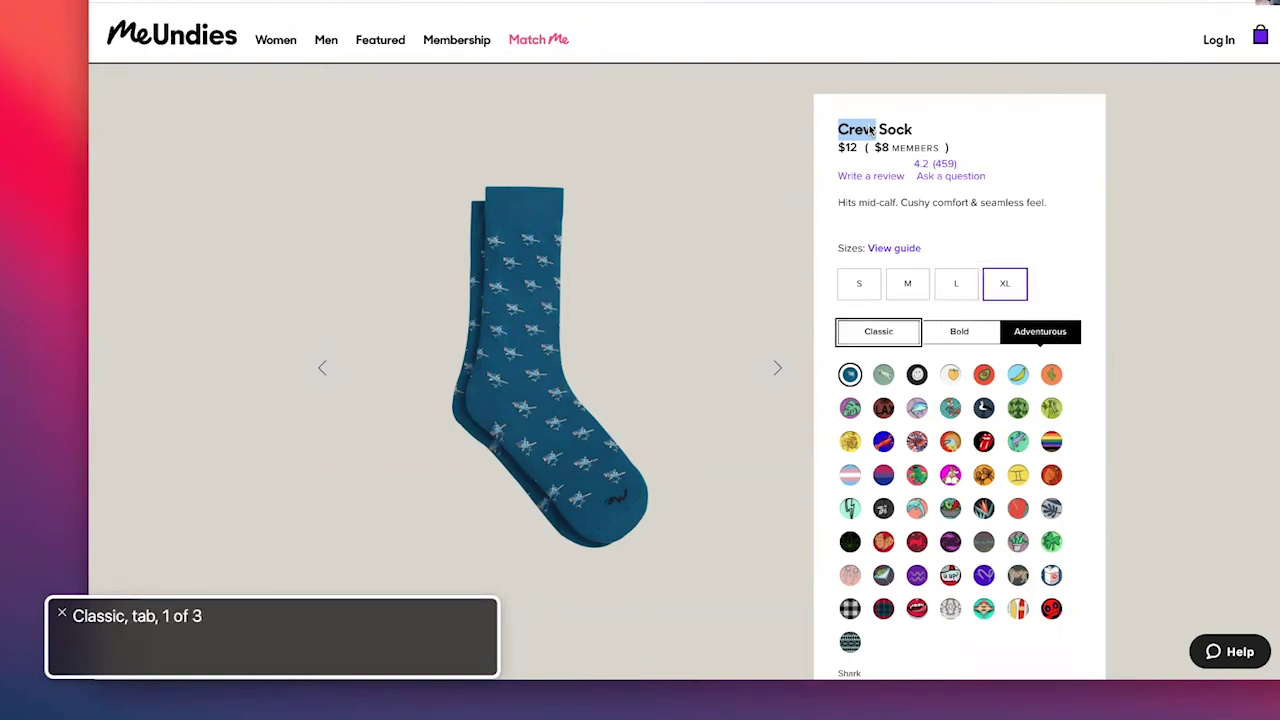
pyautogui.hotkey('ctrl', 'alt', 'Right')
pyautogui.hotkey('ctrl', 'alt', 'Right')
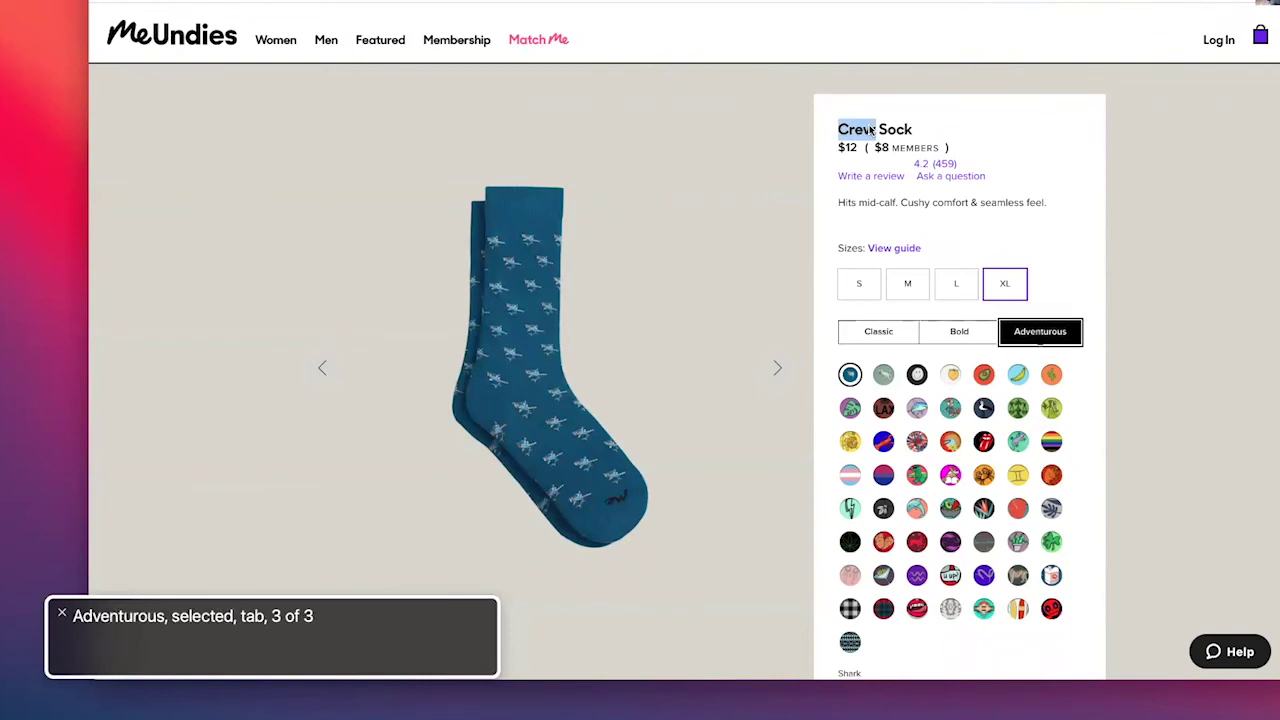
pyautogui.hotkey('ctrl', 'alt', 'Right')
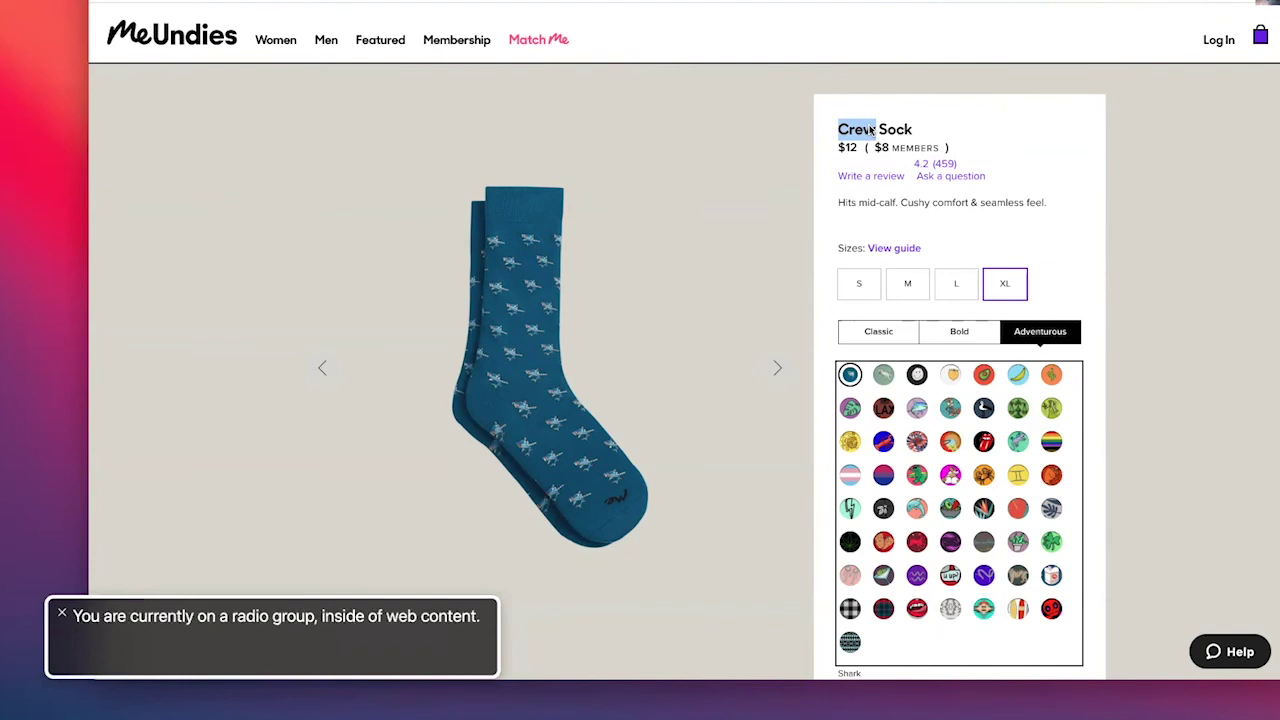
# - Step through the colour swatches, which are announced only as codes like 'CCT, radio, 7 of 57'
pyautogui.hotkey('ctrl', 'alt', 'shift', 'Down')
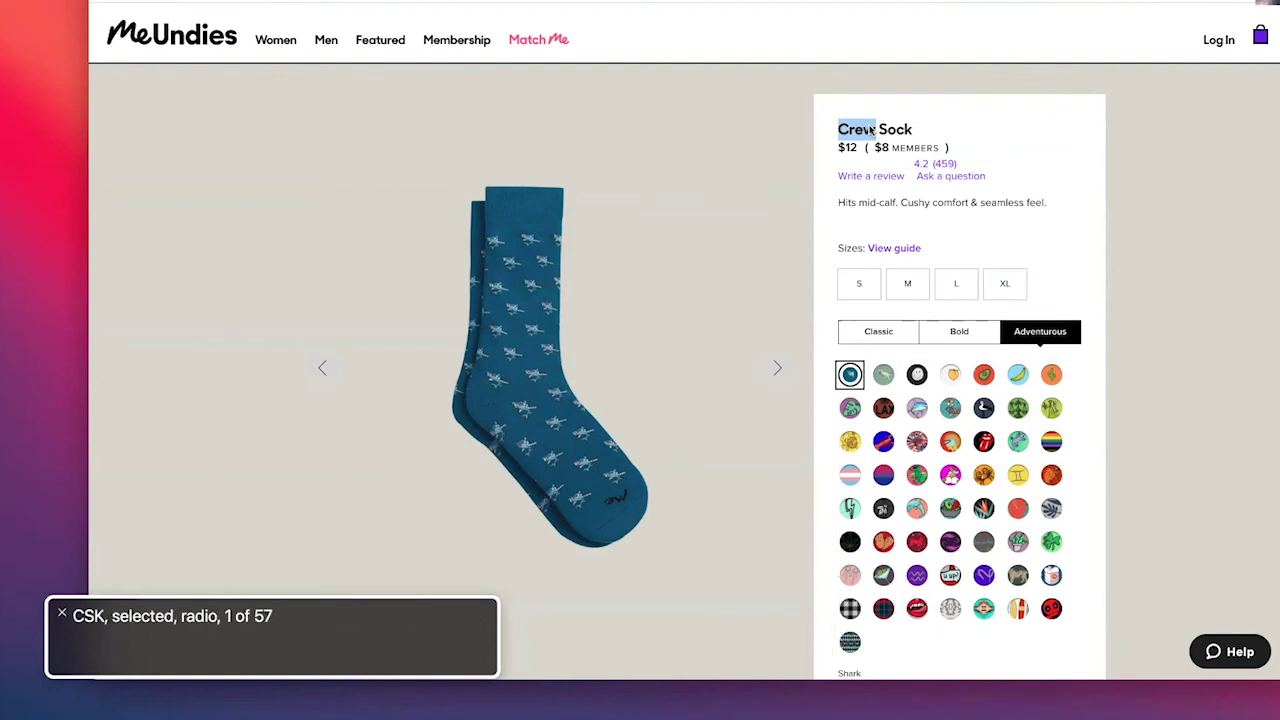
pyautogui.hotkey('ctrl', 'alt', 'Right')
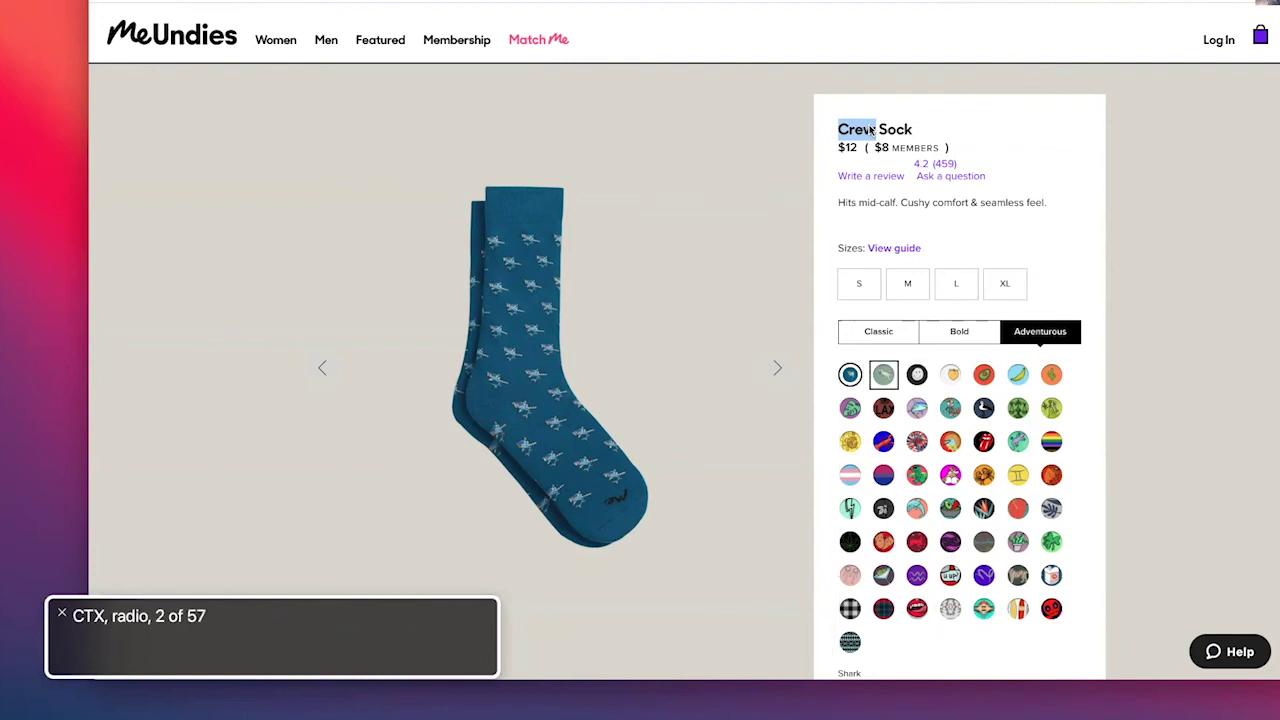
pyautogui.hotkey('ctrl', 'alt', 'Right')
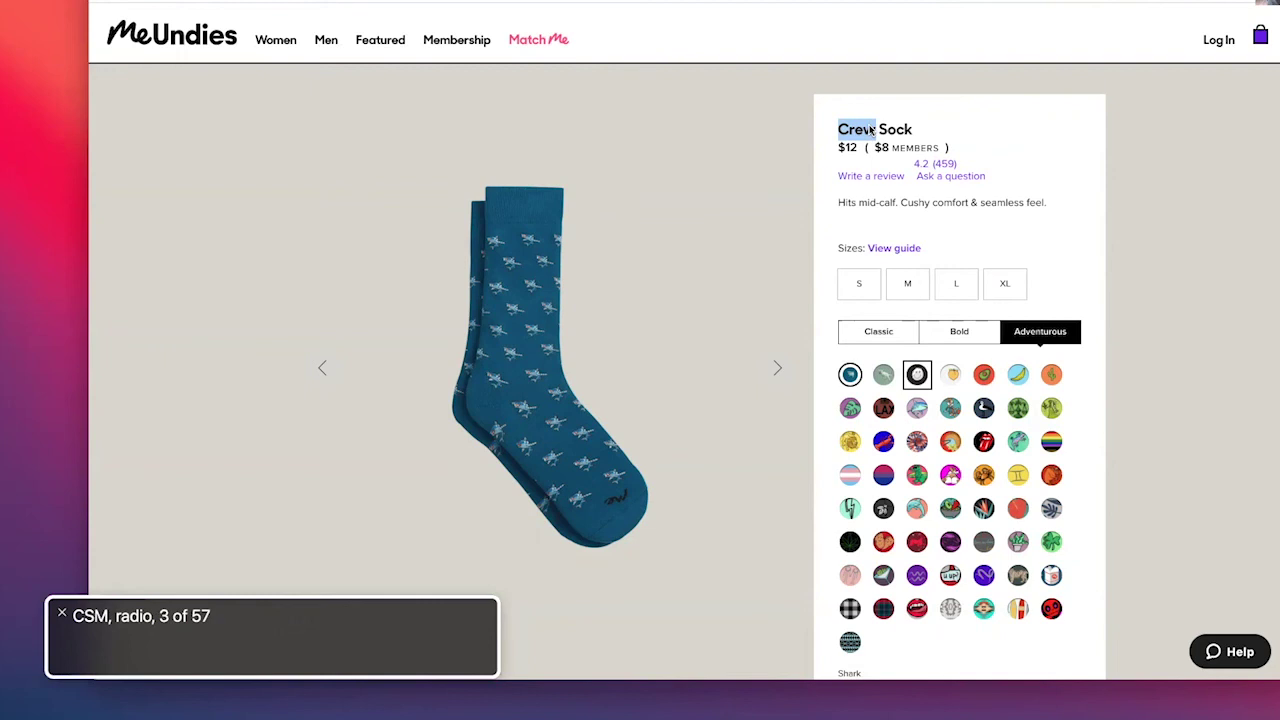
pyautogui.hotkey('ctrl', 'alt', 'Right')
pyautogui.hotkey('ctrl', 'alt', 'Right')
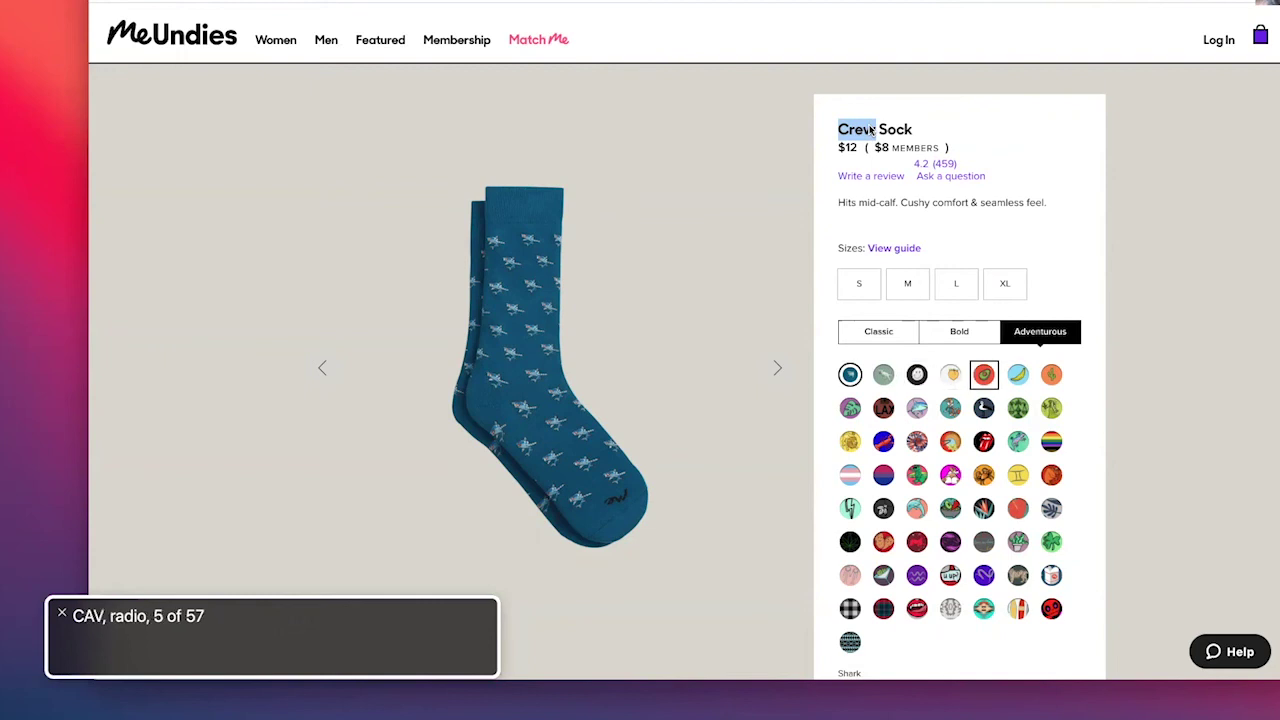
pyautogui.hotkey('ctrl', 'alt', 'Right')
pyautogui.hotkey('ctrl', 'alt', 'Right')
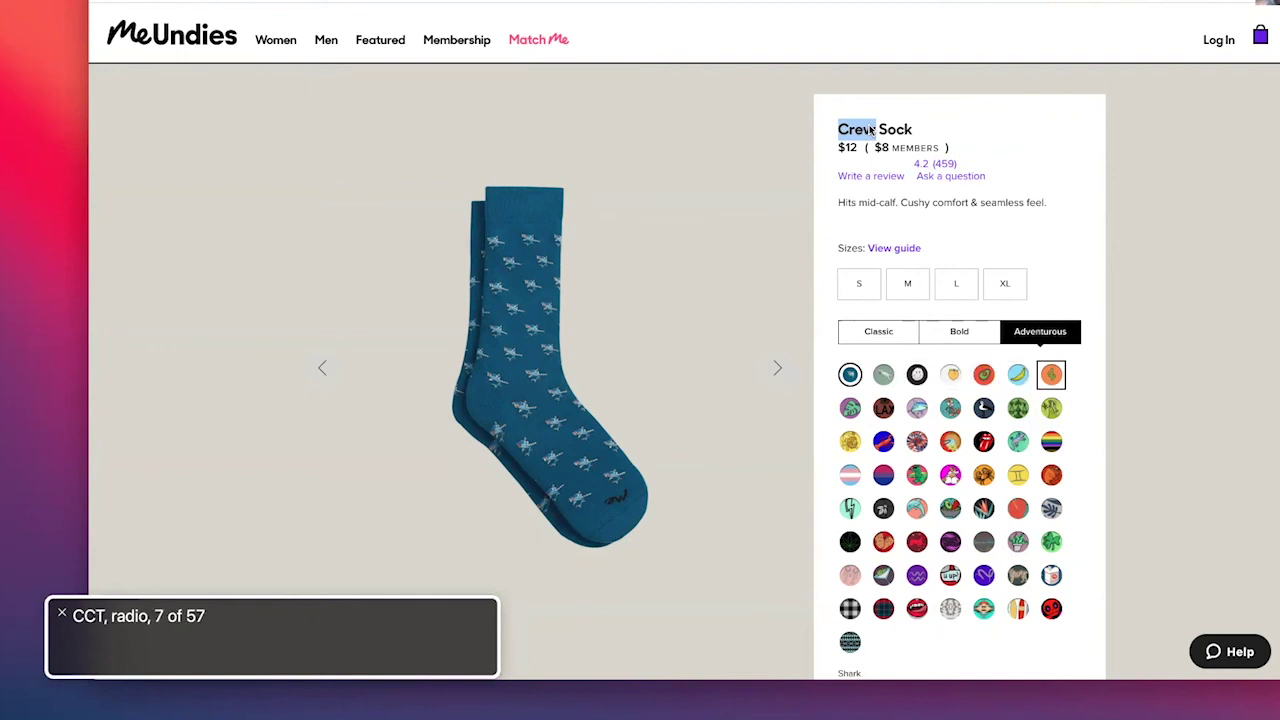
pyautogui.hotkey('ctrl', 'alt', 'Right')
pyautogui.hotkey('ctrl', 'alt', 'Right')
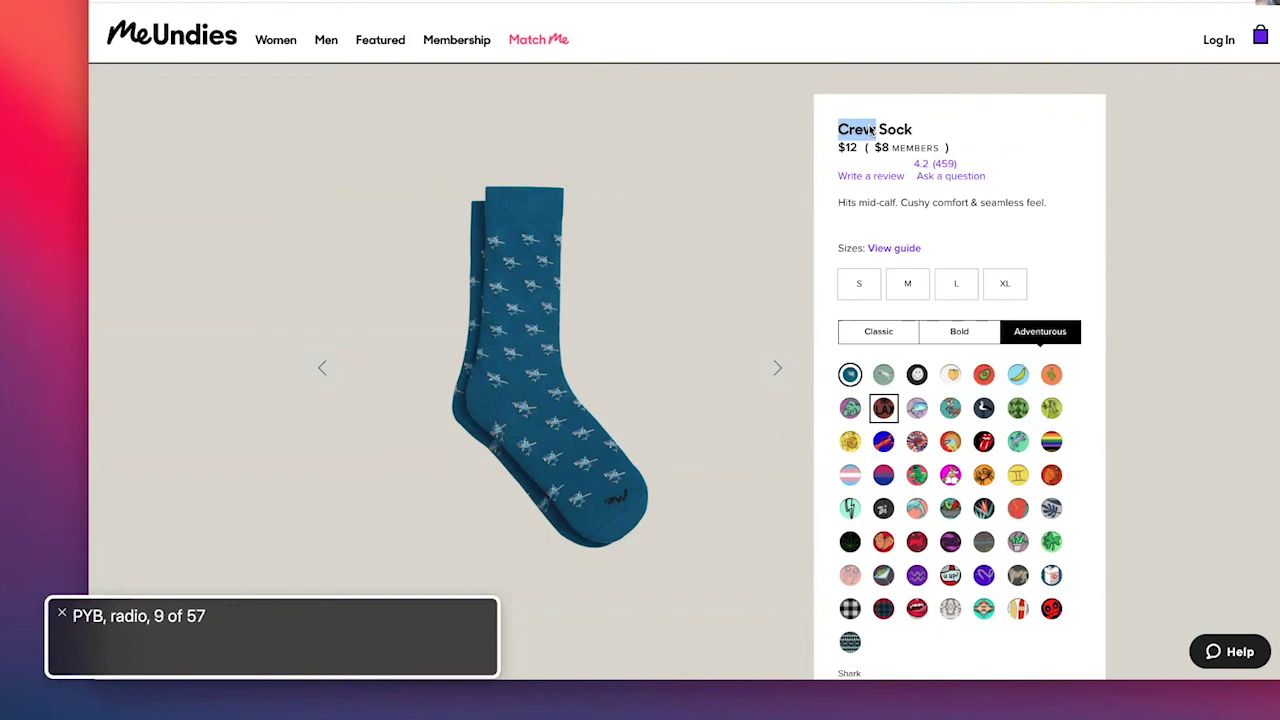